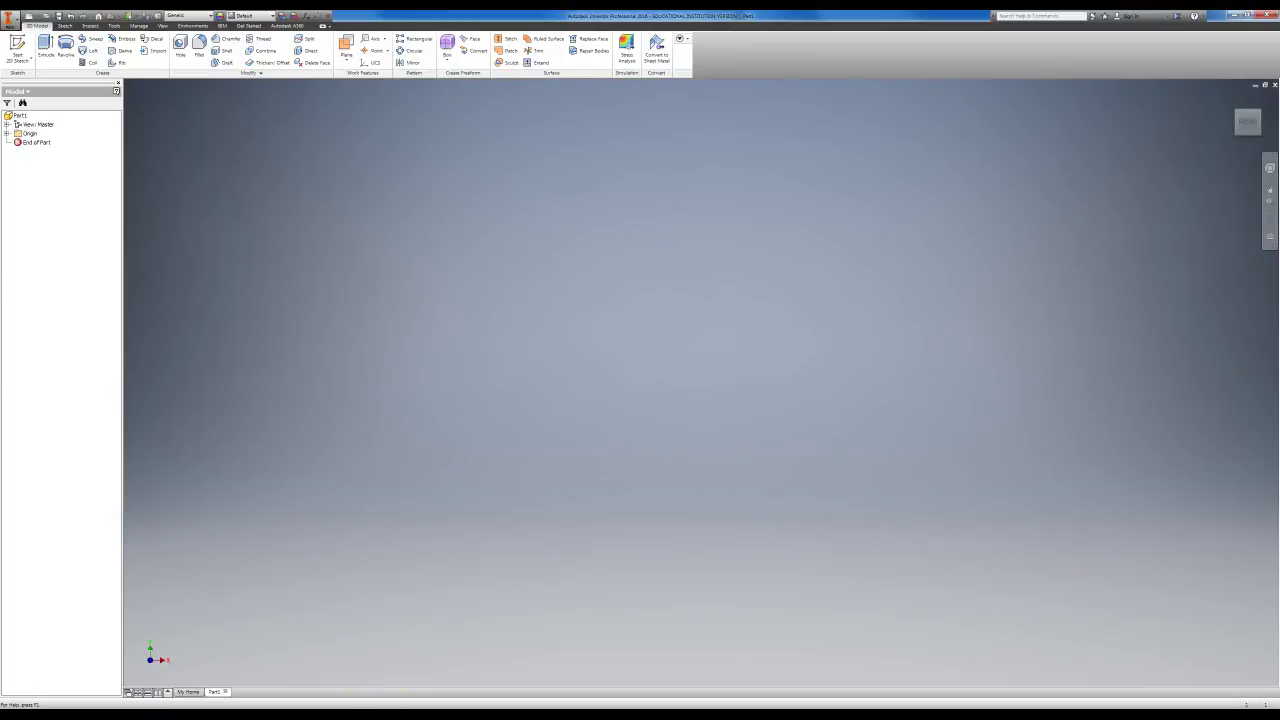
# - Switch to the V-slide Plate exercise PDF in Adobe Acrobat and add a comment text box beside the drawing
pyautogui.hotkey('alt', 'Tab')
pyautogui.click(371, 46)
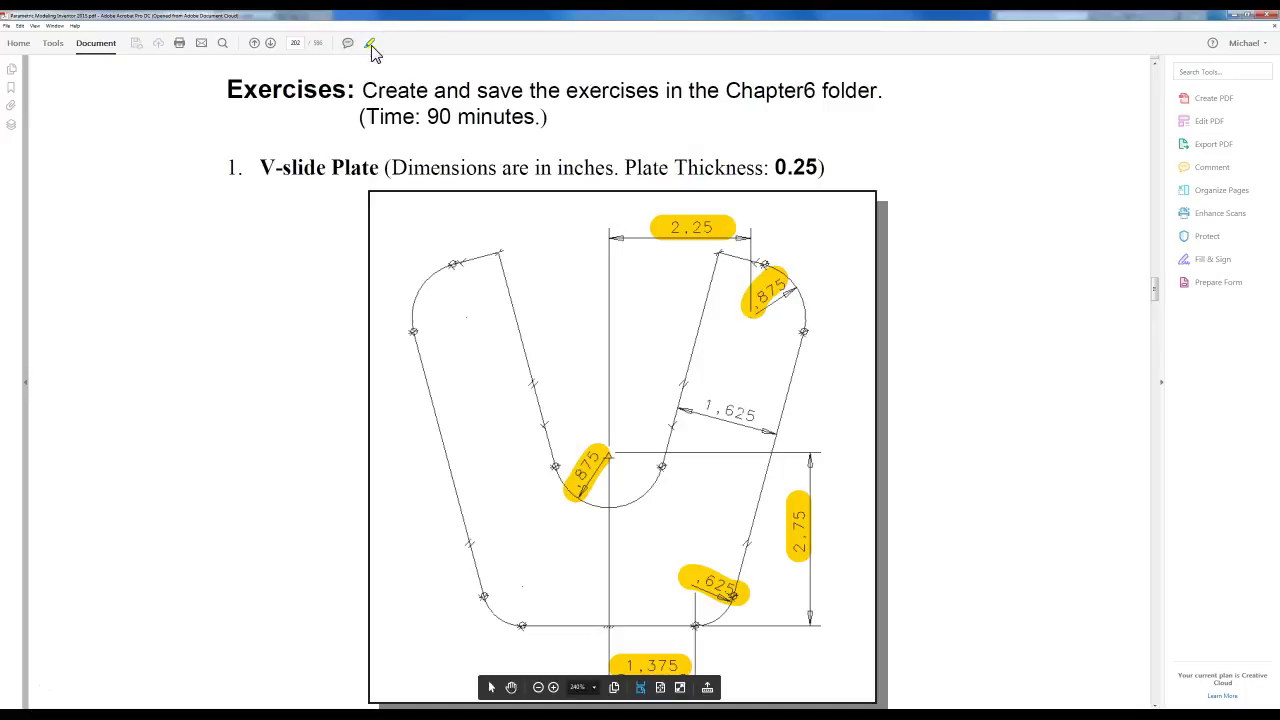
pyautogui.click(1205, 170)
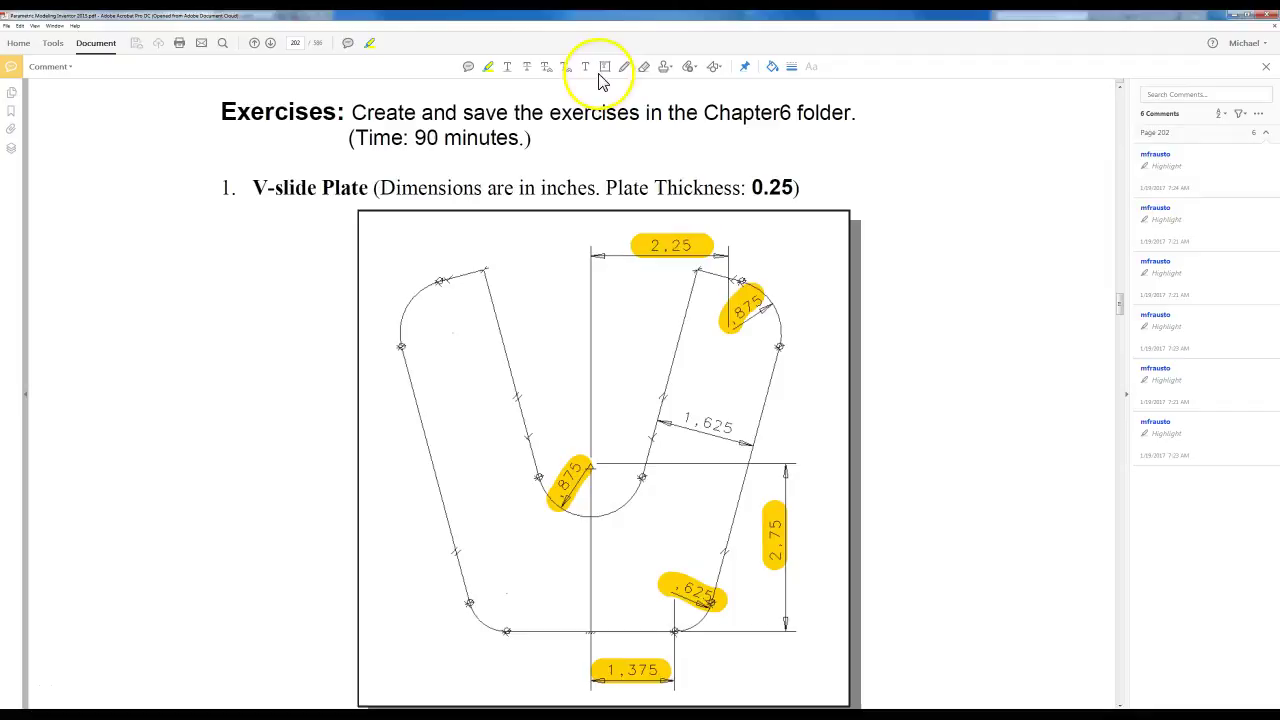
pyautogui.click(605, 67)
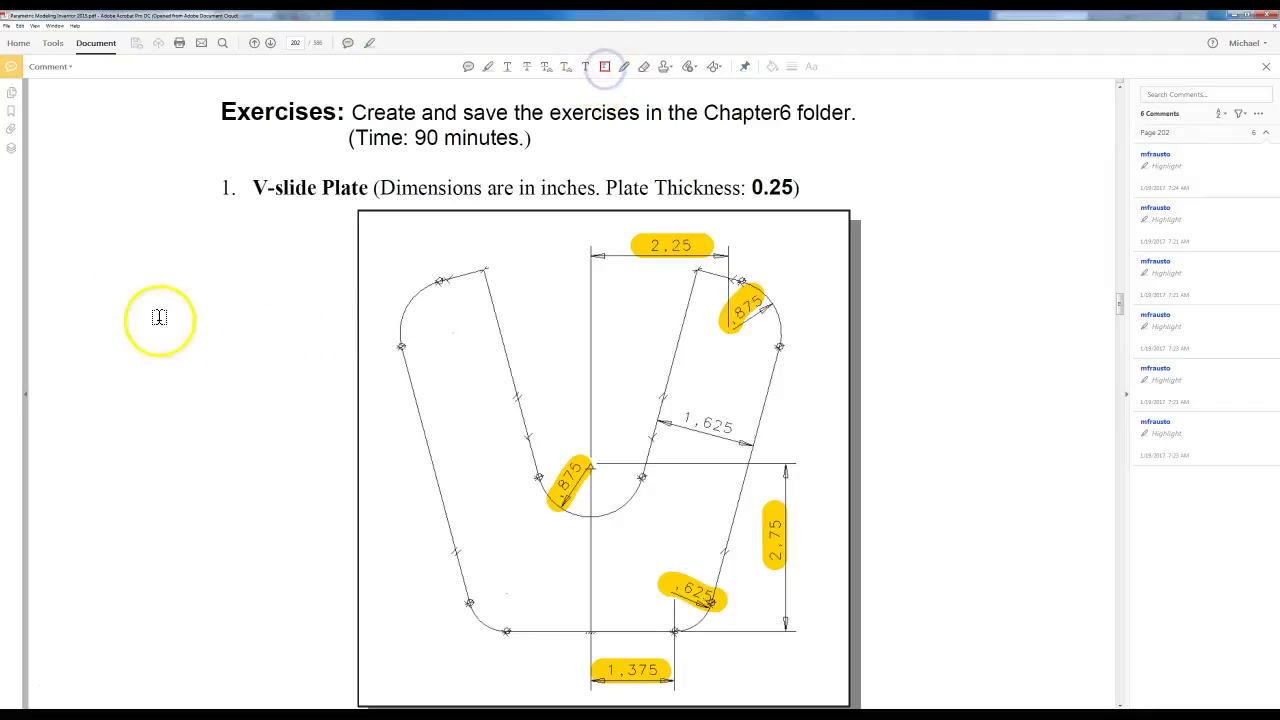
pyautogui.click(59, 258)
pyautogui.moveTo(245, 393); pyautogui.dragTo(334, 434)
pyautogui.click(86, 305)
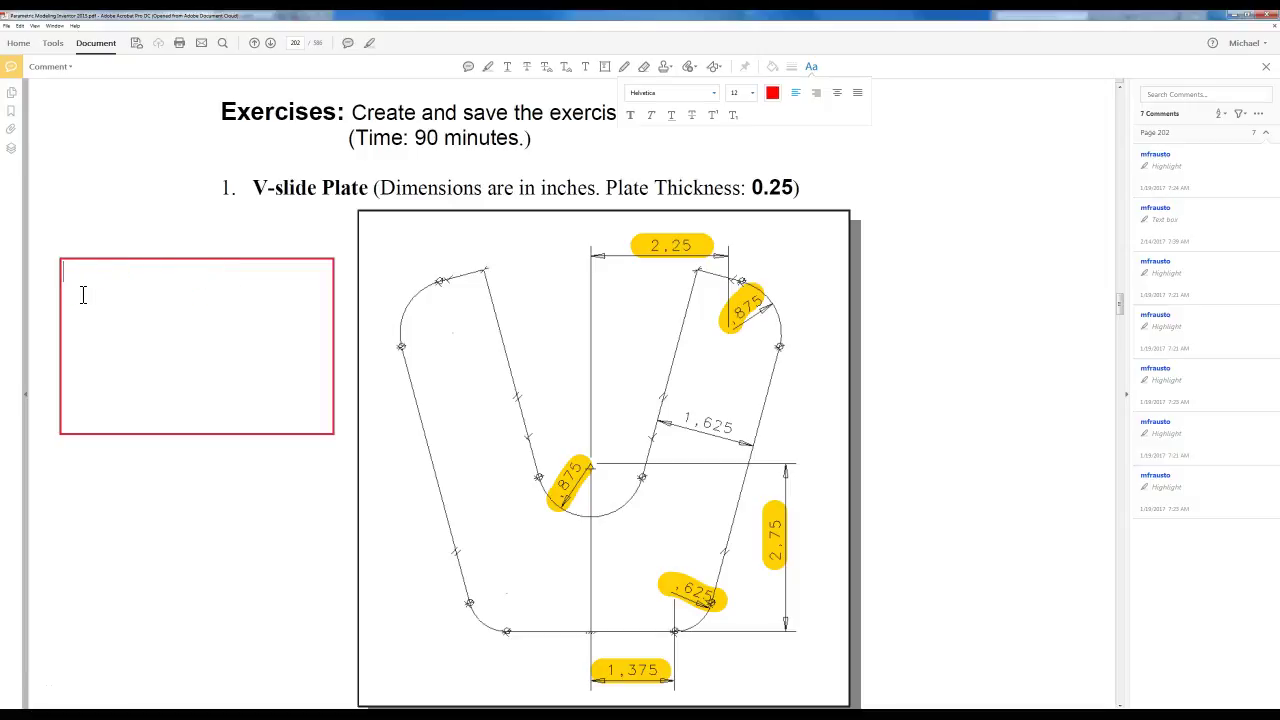
pyautogui.click(174, 423)
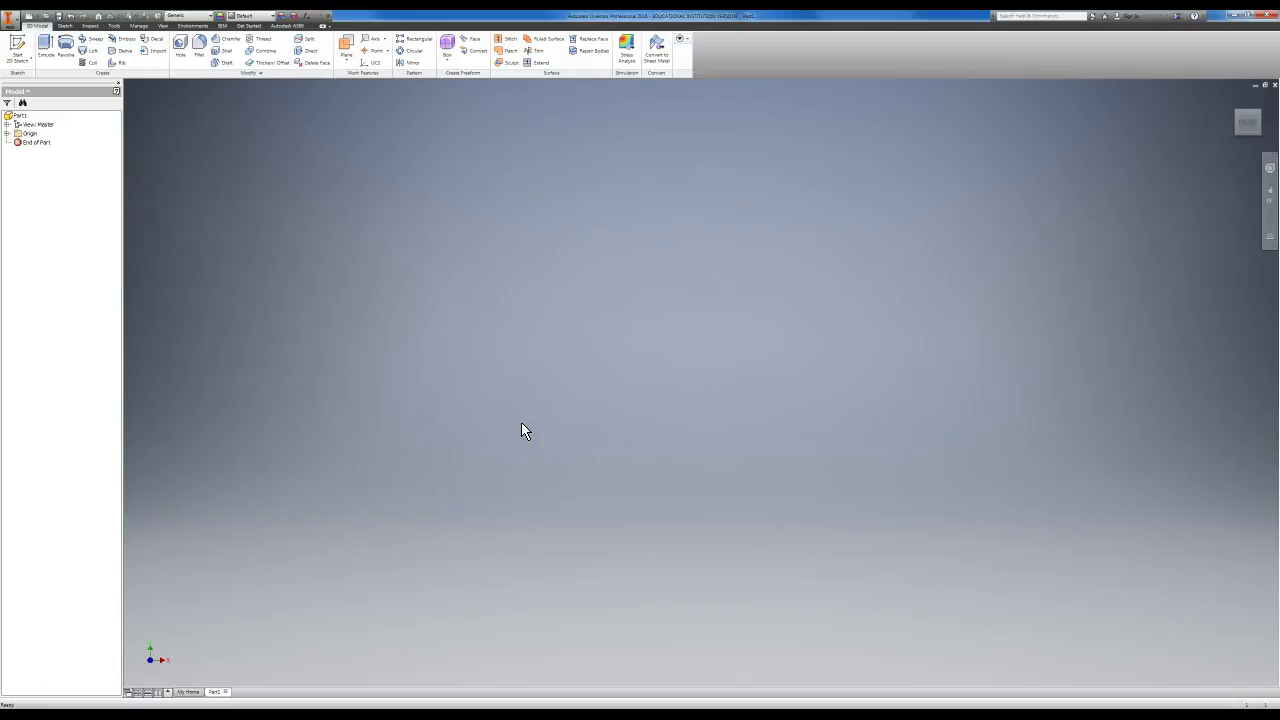
# - Switch to Inventor and start a 2D sketch on the XY plane
pyautogui.click(22, 48)
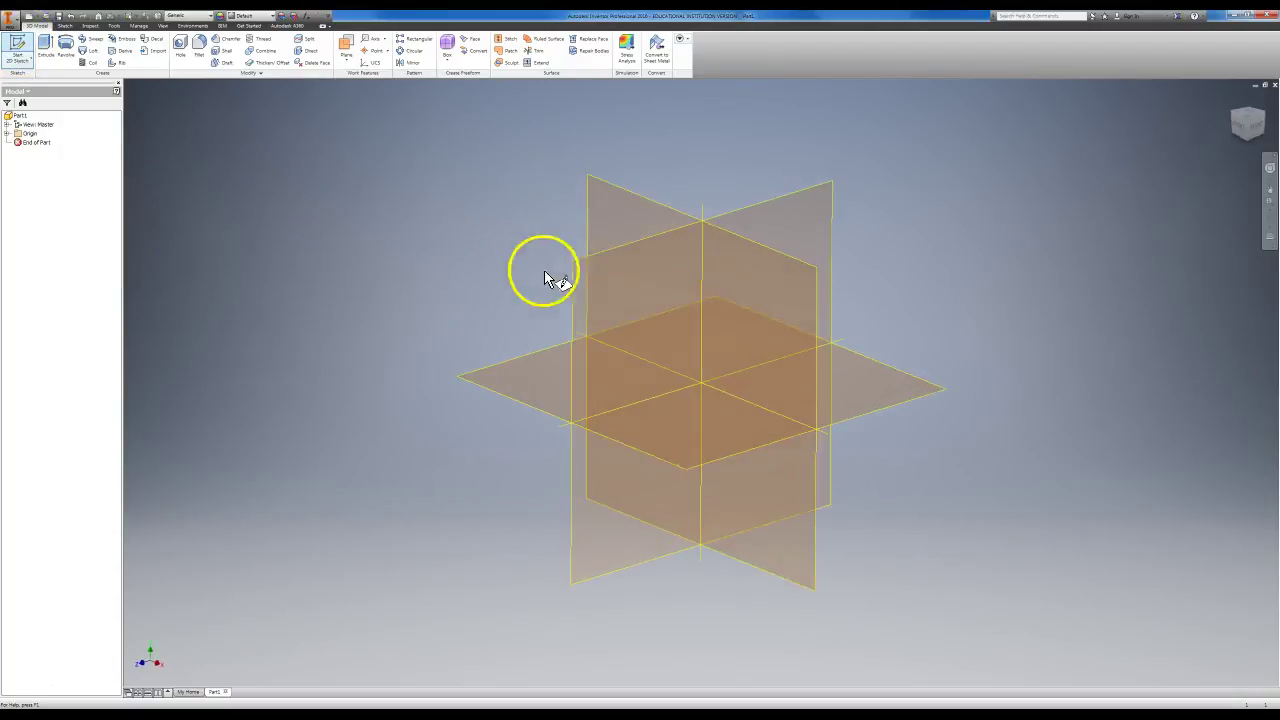
pyautogui.click(775, 321)
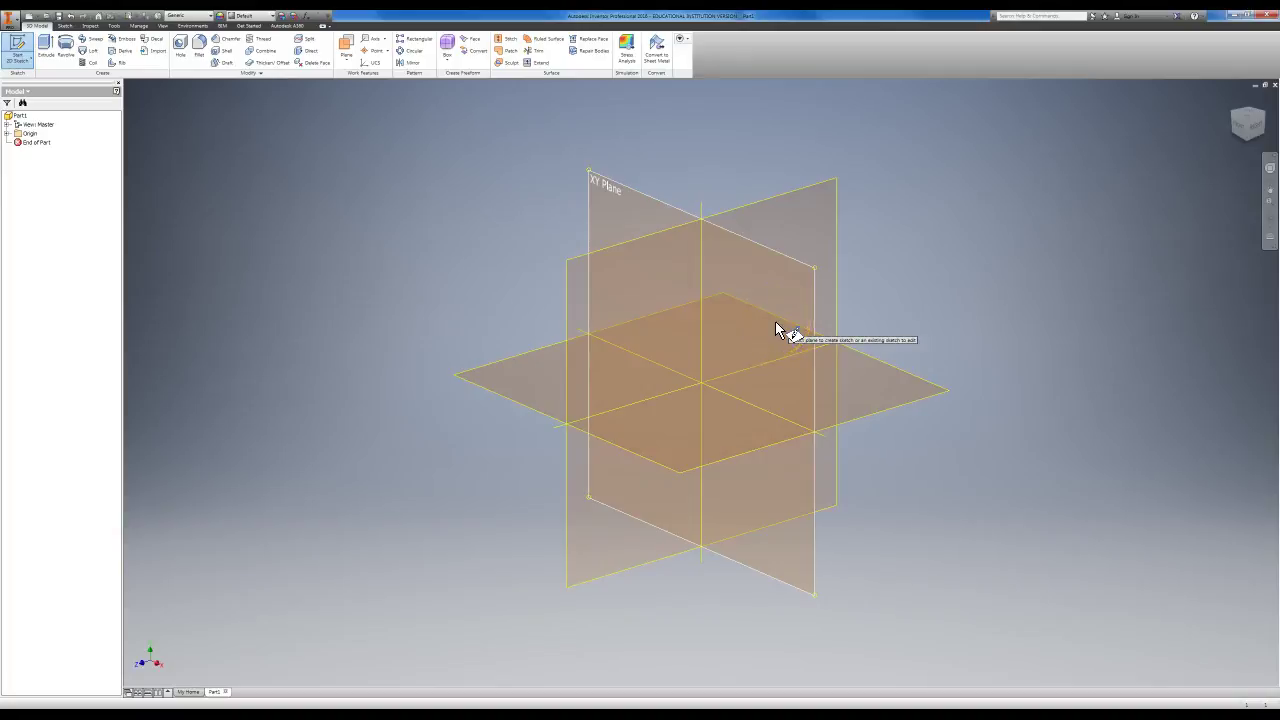
pyautogui.moveTo(594, 217); pyautogui.dragTo(566, 460, button='middle')
pyautogui.scroll(-3, 551, 409)
pyautogui.scroll(3, 545, 413)
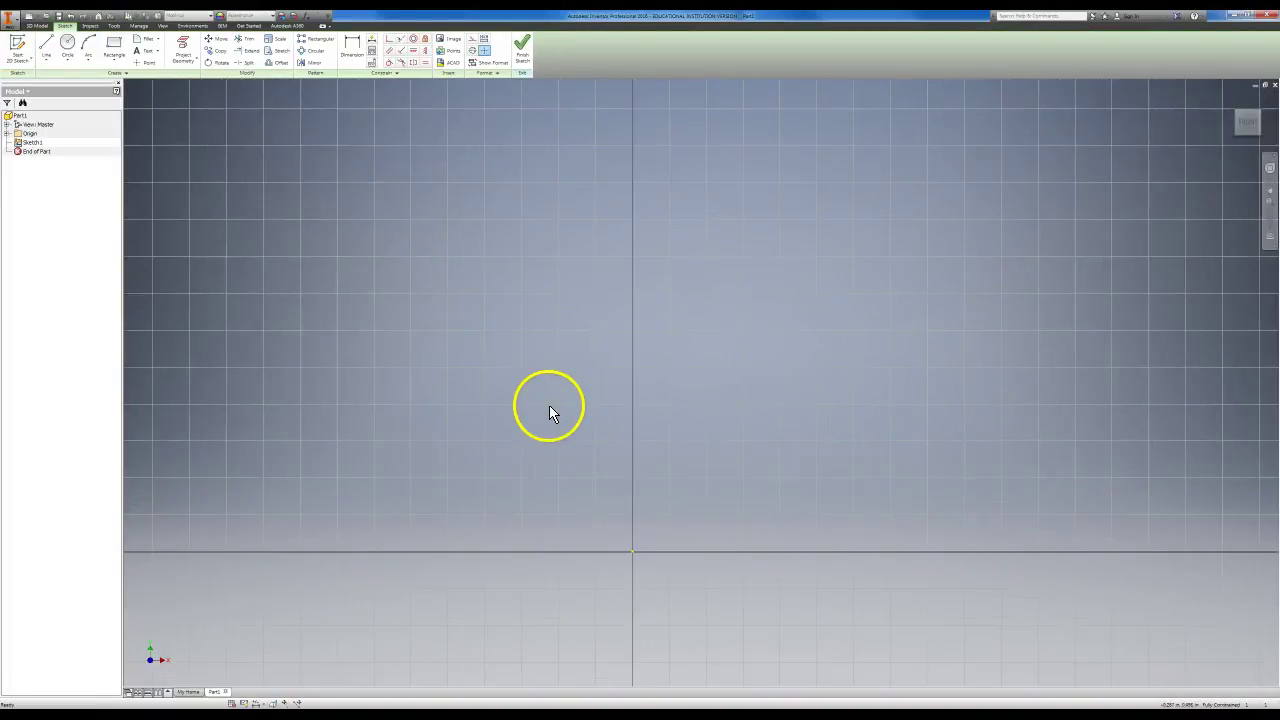
# - Sketch three circles above the origin: one on the upper left, one on the upper right and one lower between them
pyautogui.click(67, 44)
pyautogui.click(397, 193)
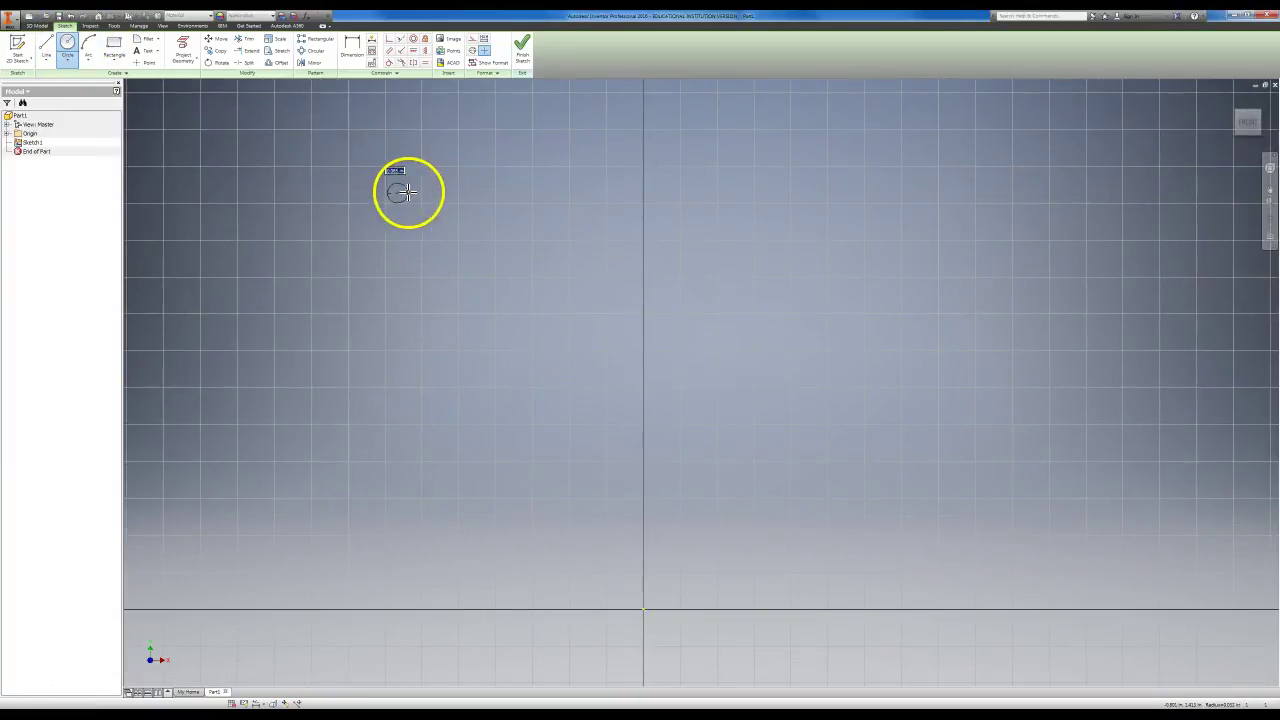
pyautogui.click(451, 191)
pyautogui.click(827, 184)
pyautogui.click(872, 160)
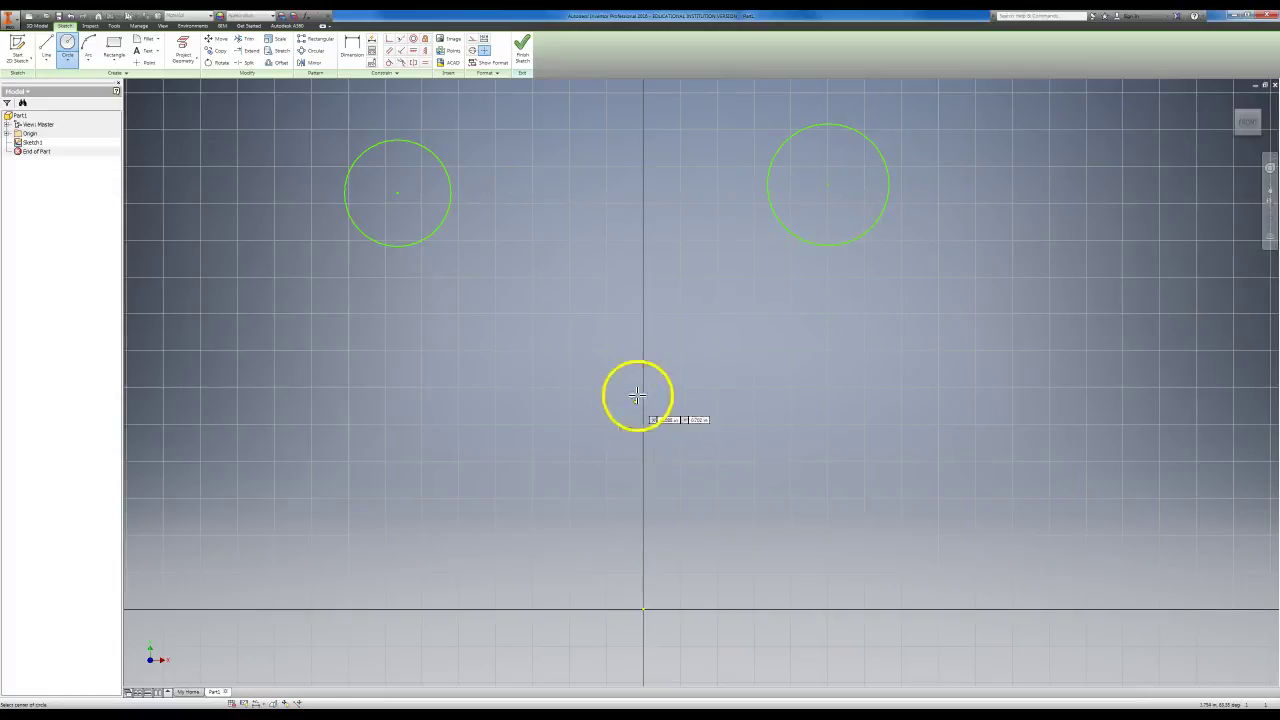
pyautogui.click(624, 338)
pyautogui.click(683, 307)
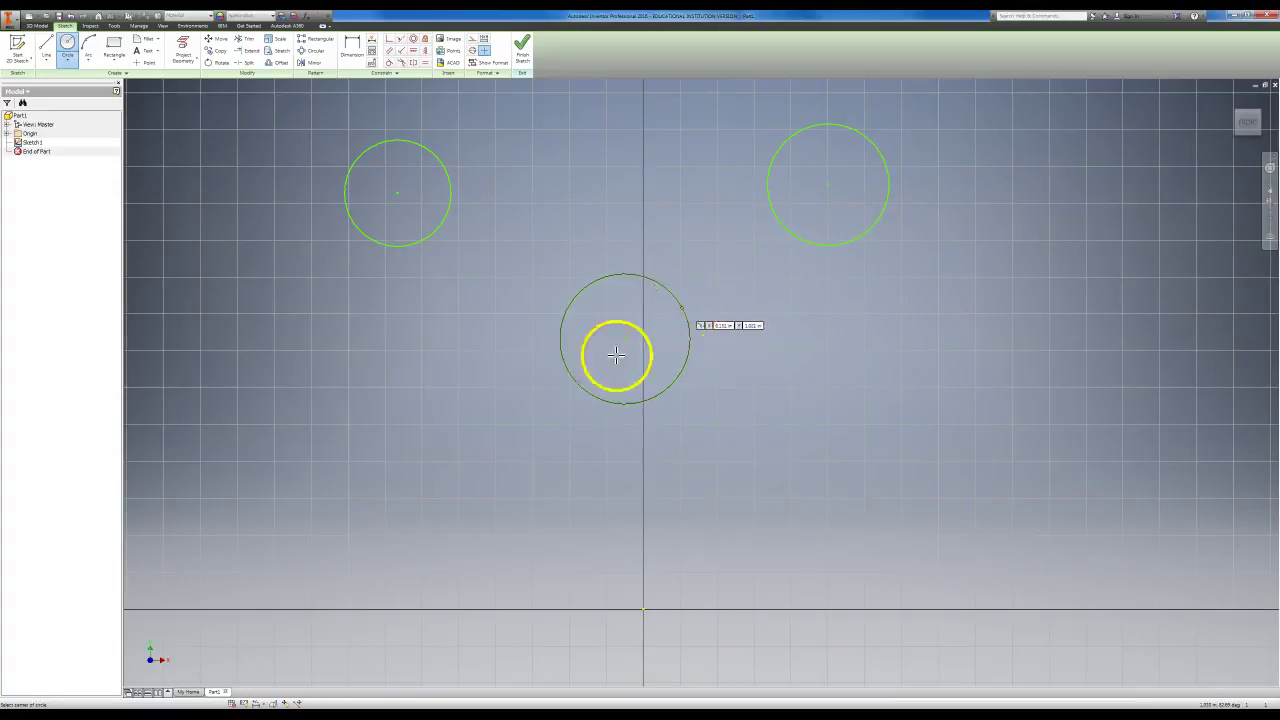
# - Sketch a closed eight-line V-shaped outline around the circles, with a horizontal base and a short horizontal edge below the middle circle
pyautogui.click(46, 46)
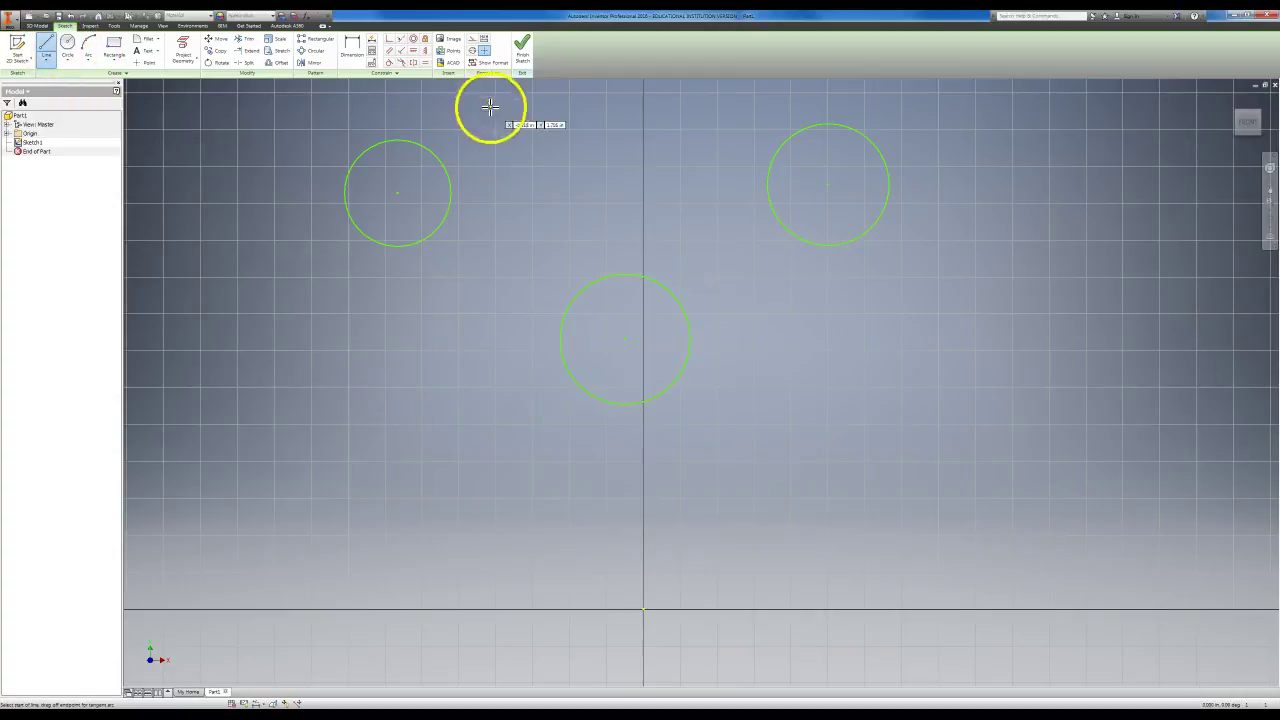
pyautogui.click(323, 130)
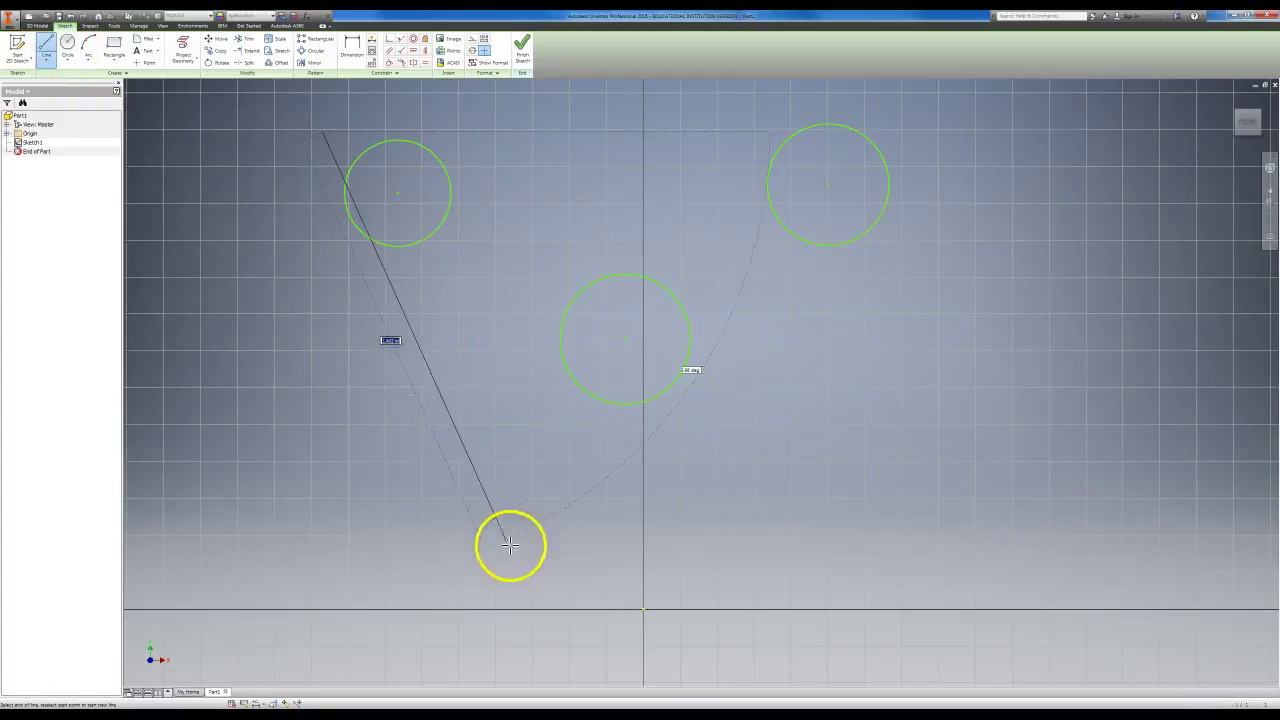
pyautogui.click(493, 571)
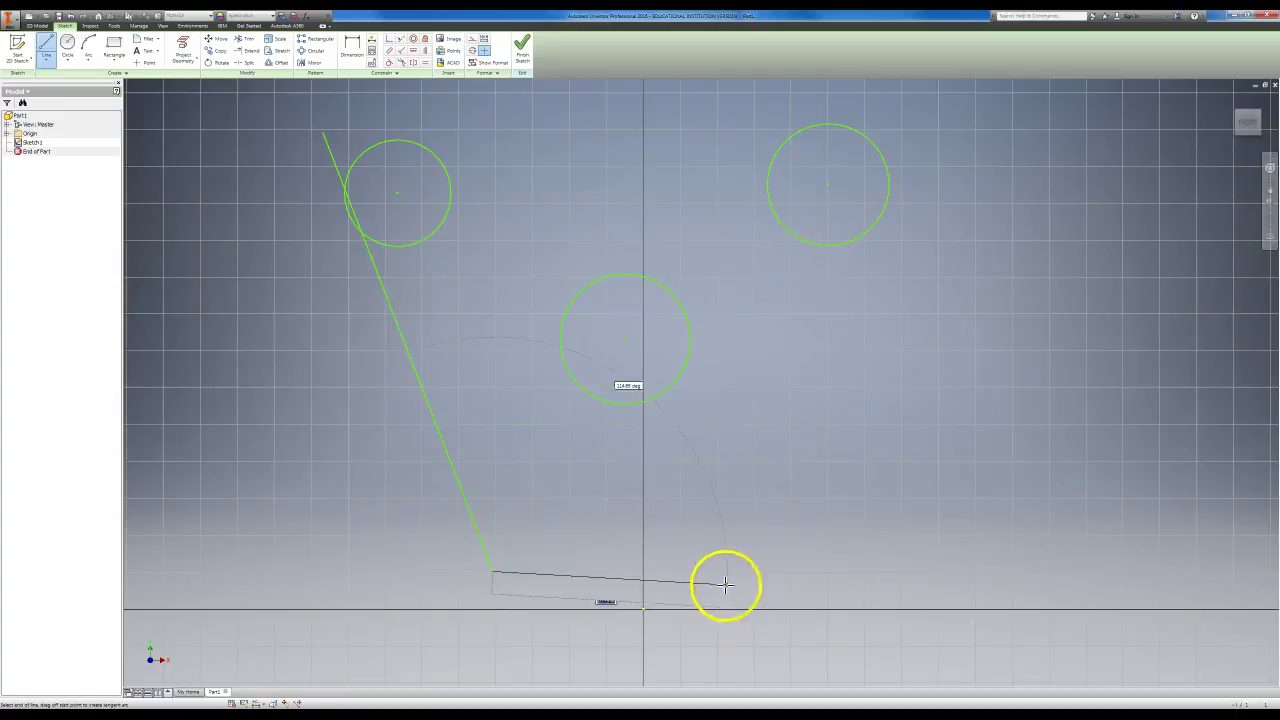
pyautogui.click(829, 571)
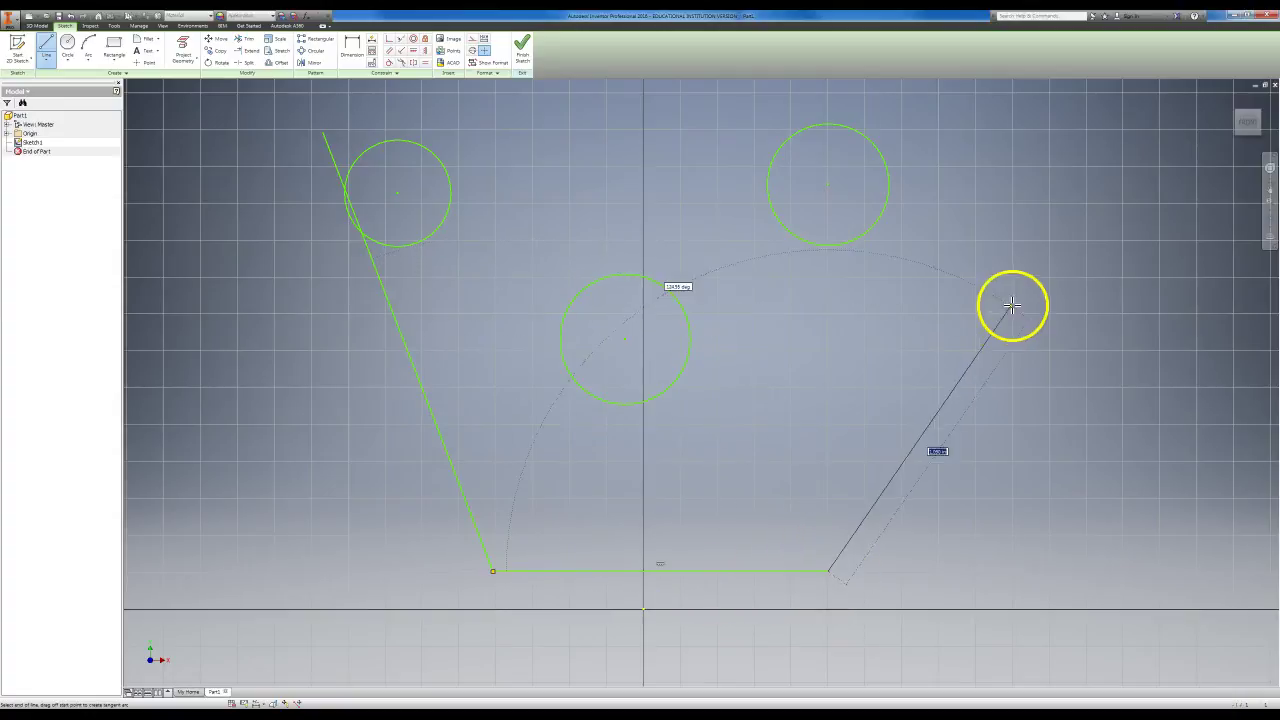
pyautogui.click(992, 111)
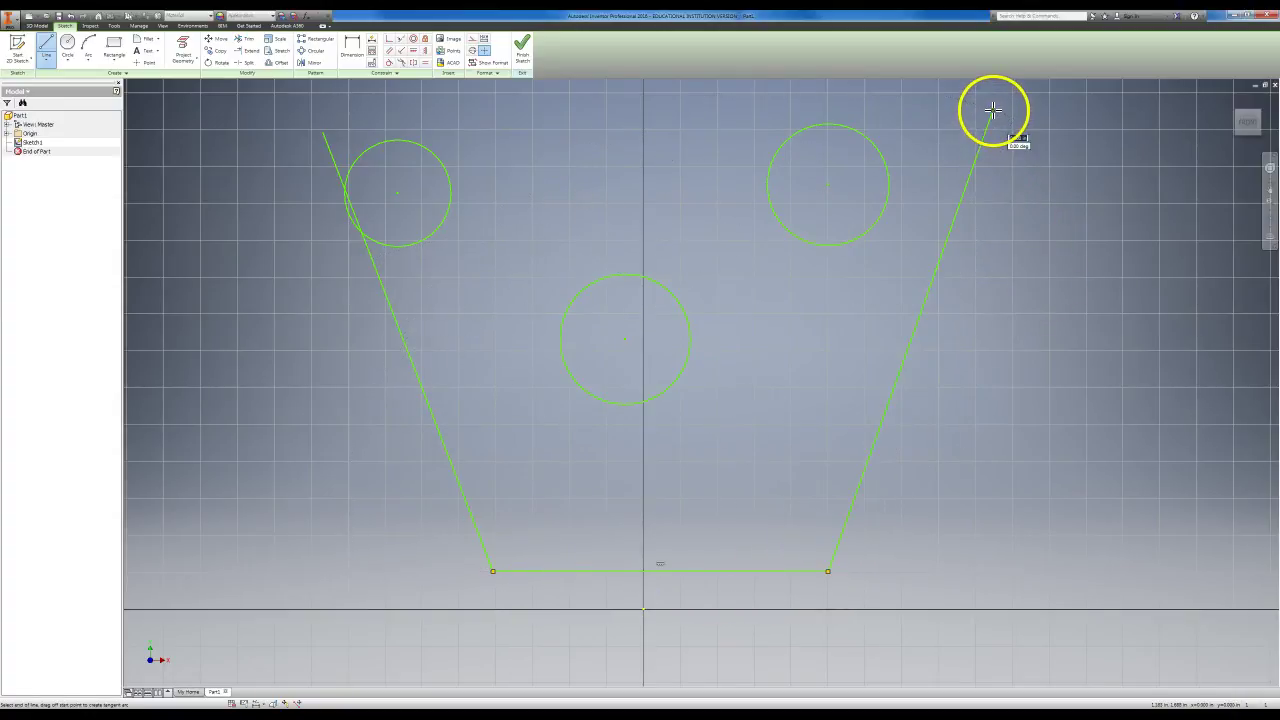
pyautogui.click(864, 86)
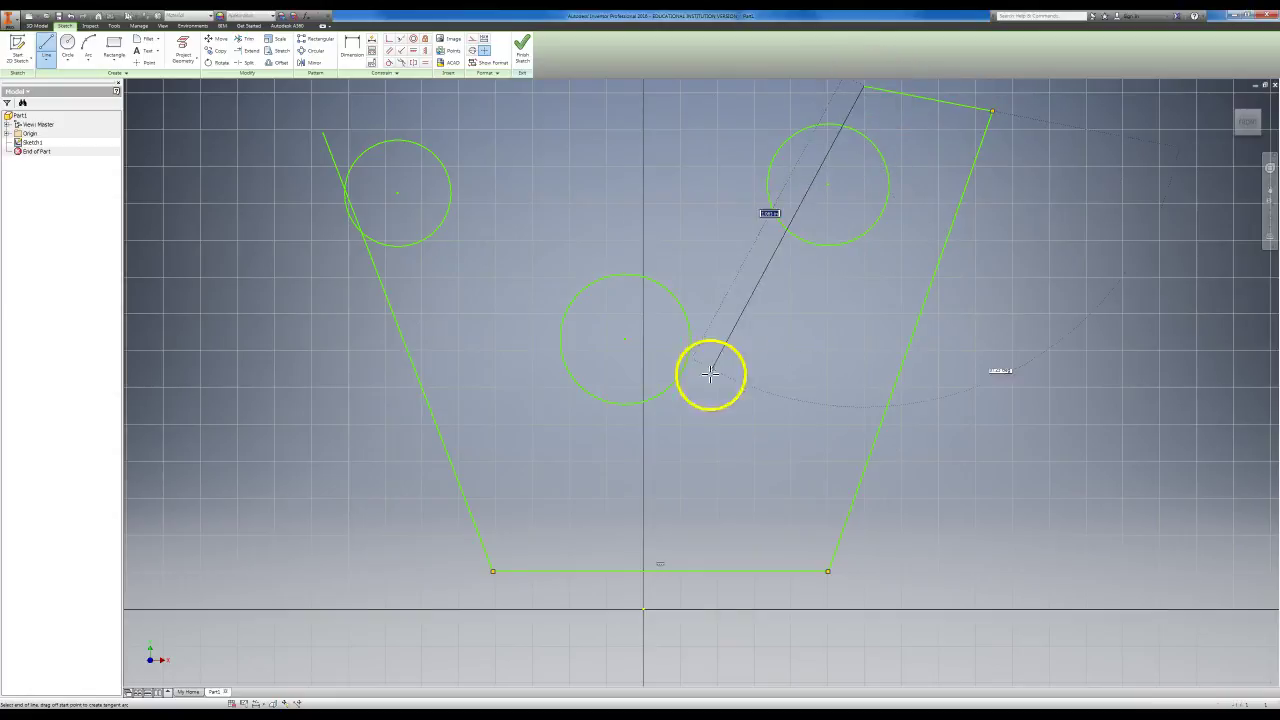
pyautogui.click(656, 440)
pyautogui.click(586, 442)
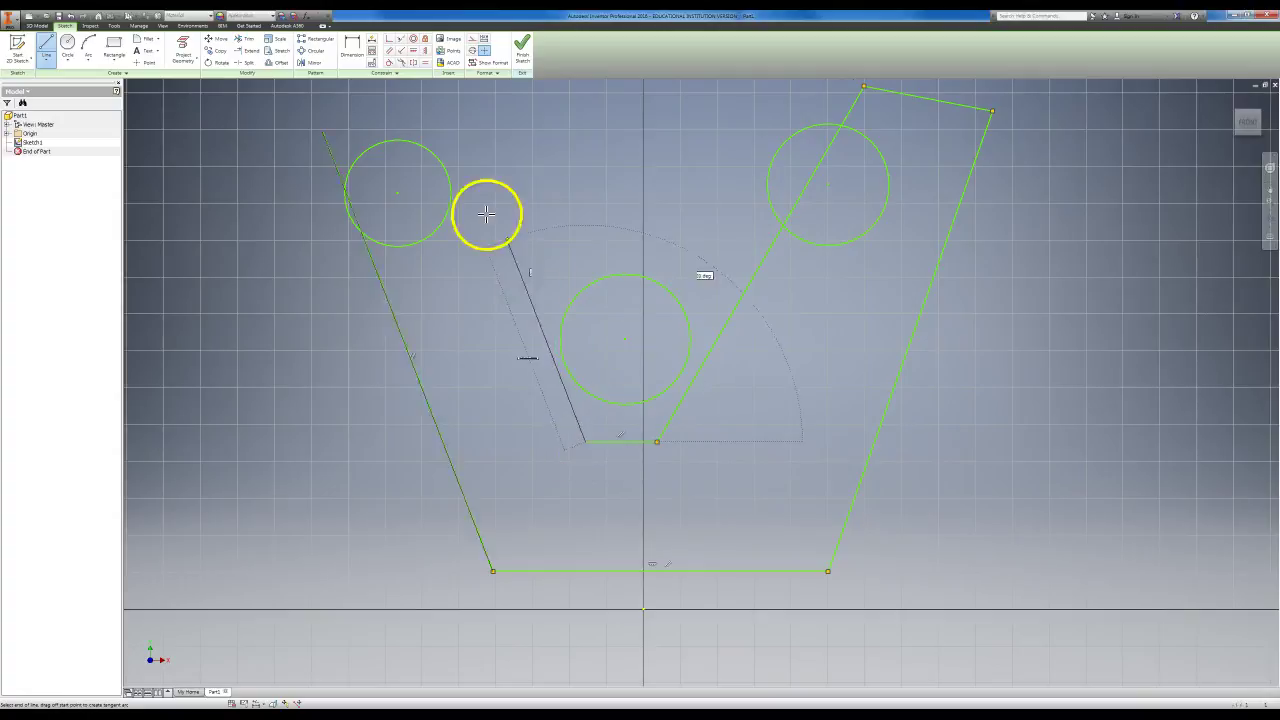
pyautogui.click(406, 100)
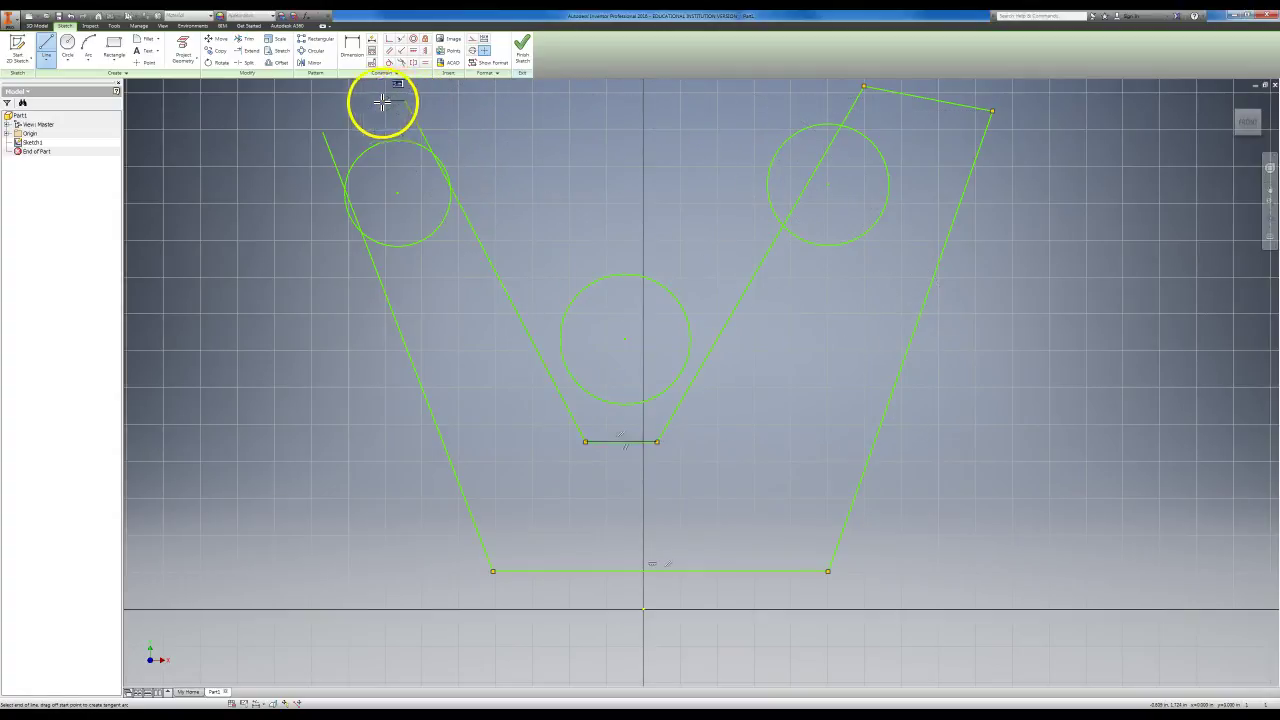
pyautogui.click(321, 133)
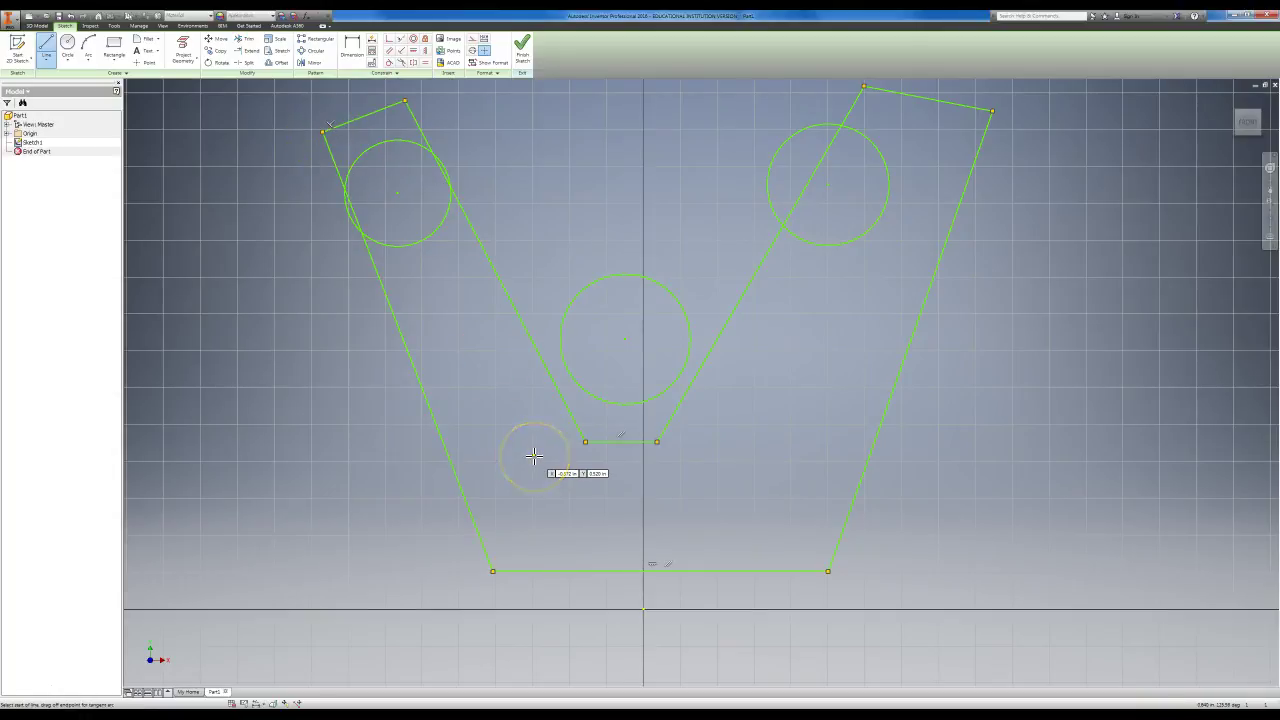
pyautogui.press('Escape')
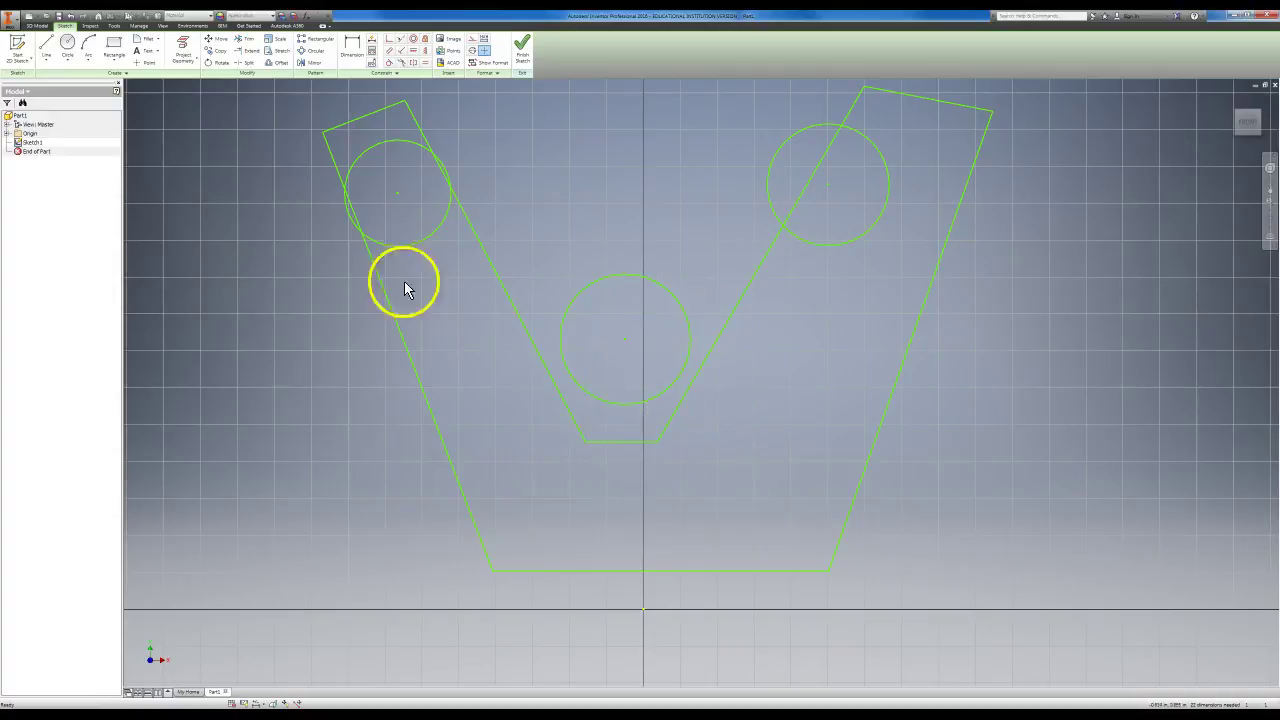
# - Make the middle circle tangent to both inner slanted lines of the V
pyautogui.click(389, 62)
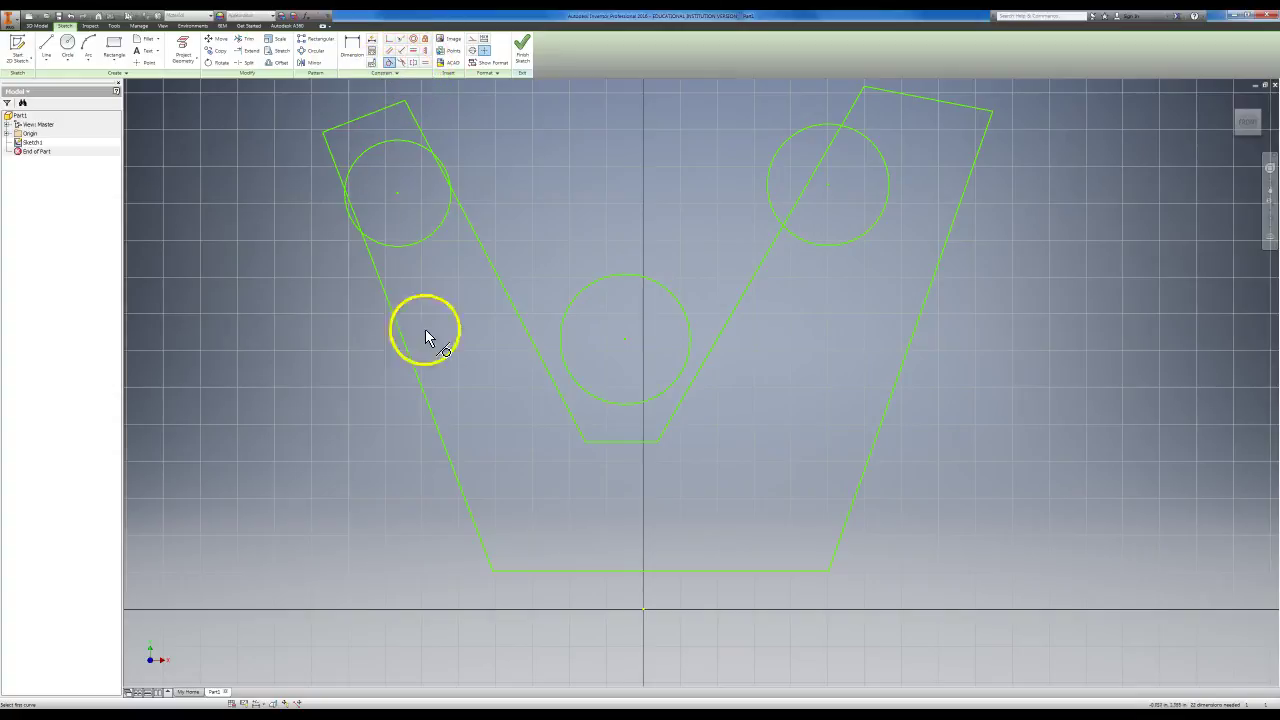
pyautogui.click(541, 362)
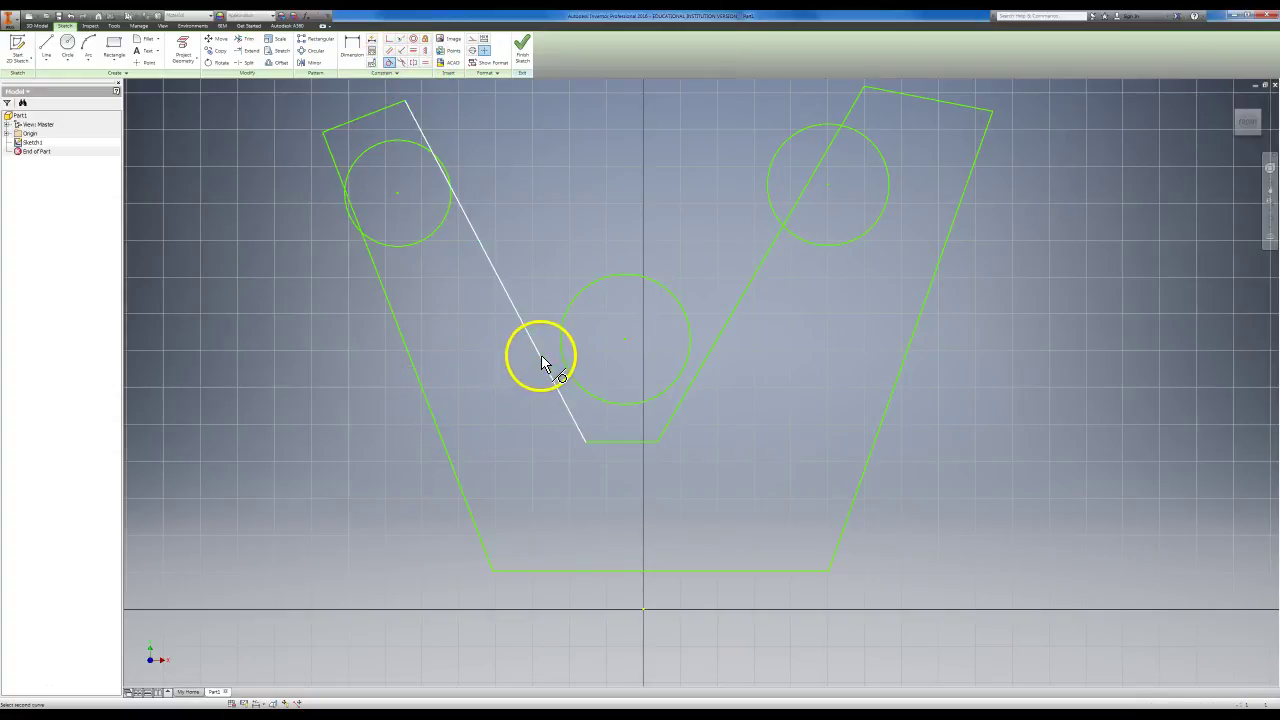
pyautogui.click(563, 357)
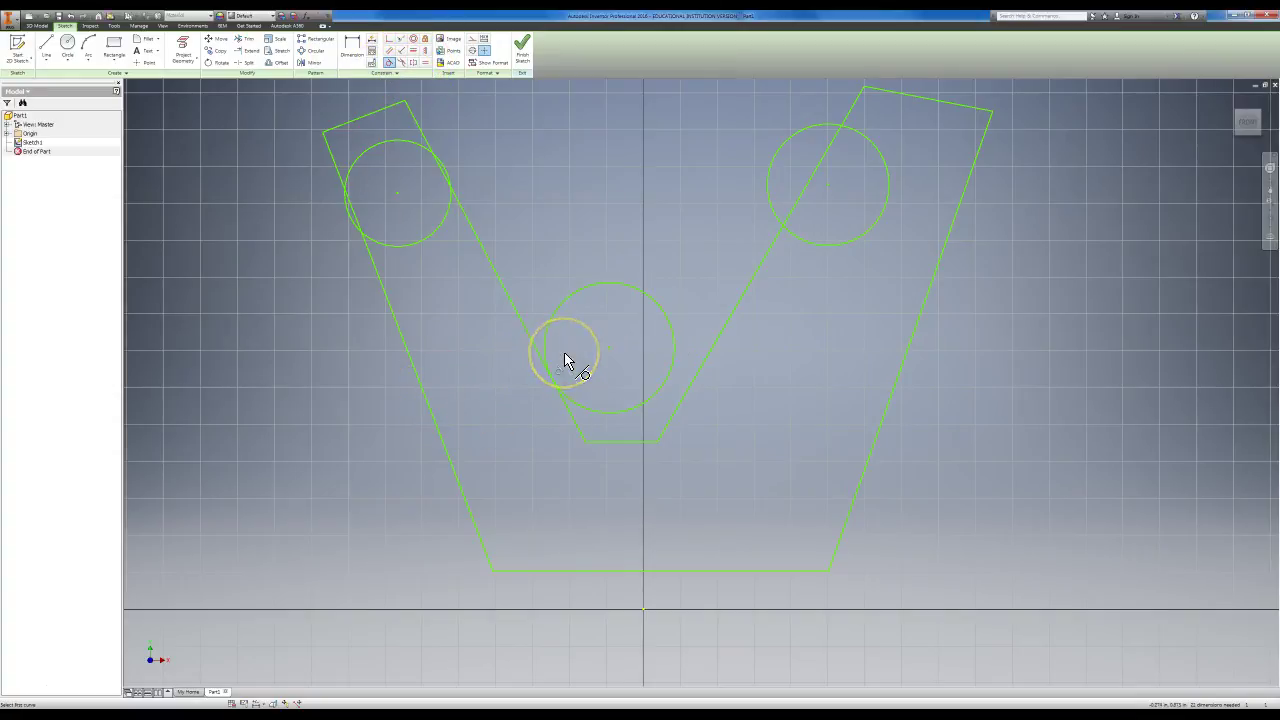
pyautogui.click(675, 345)
pyautogui.click(712, 362)
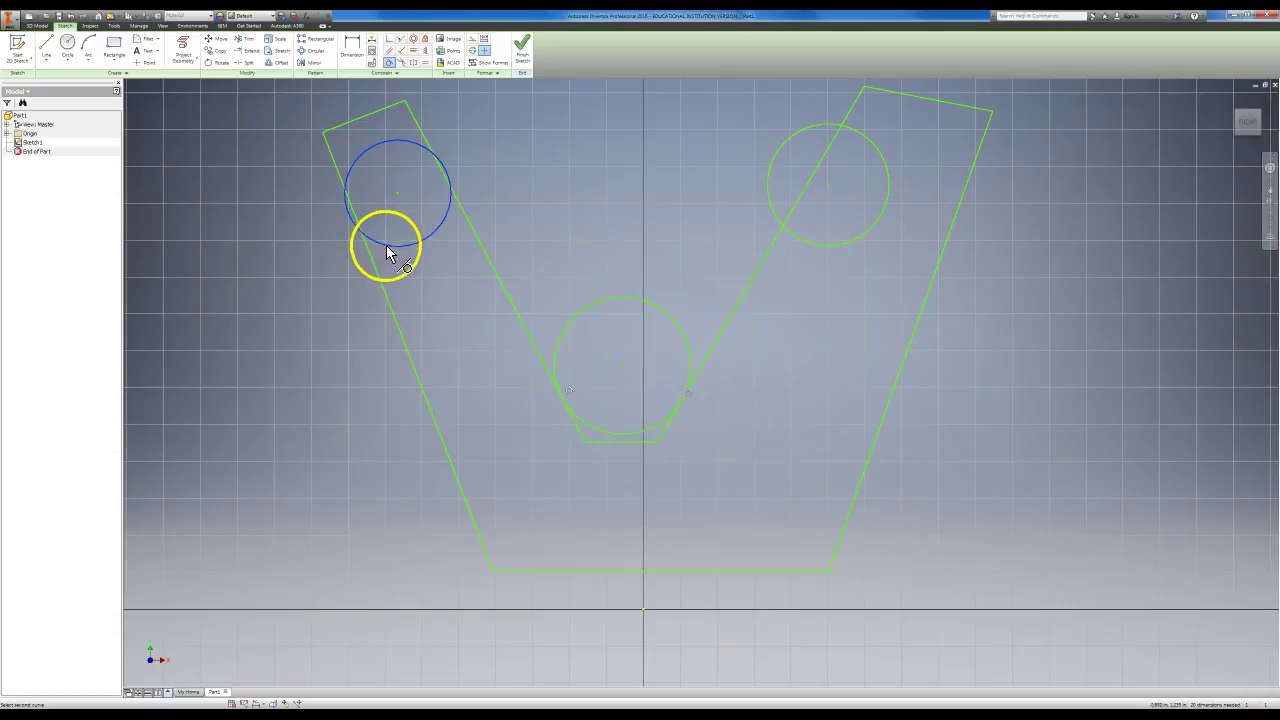
# - Make the upper-left and upper-right circles tangent to the outer slanted lines on their respective sides
pyautogui.click(355, 209)
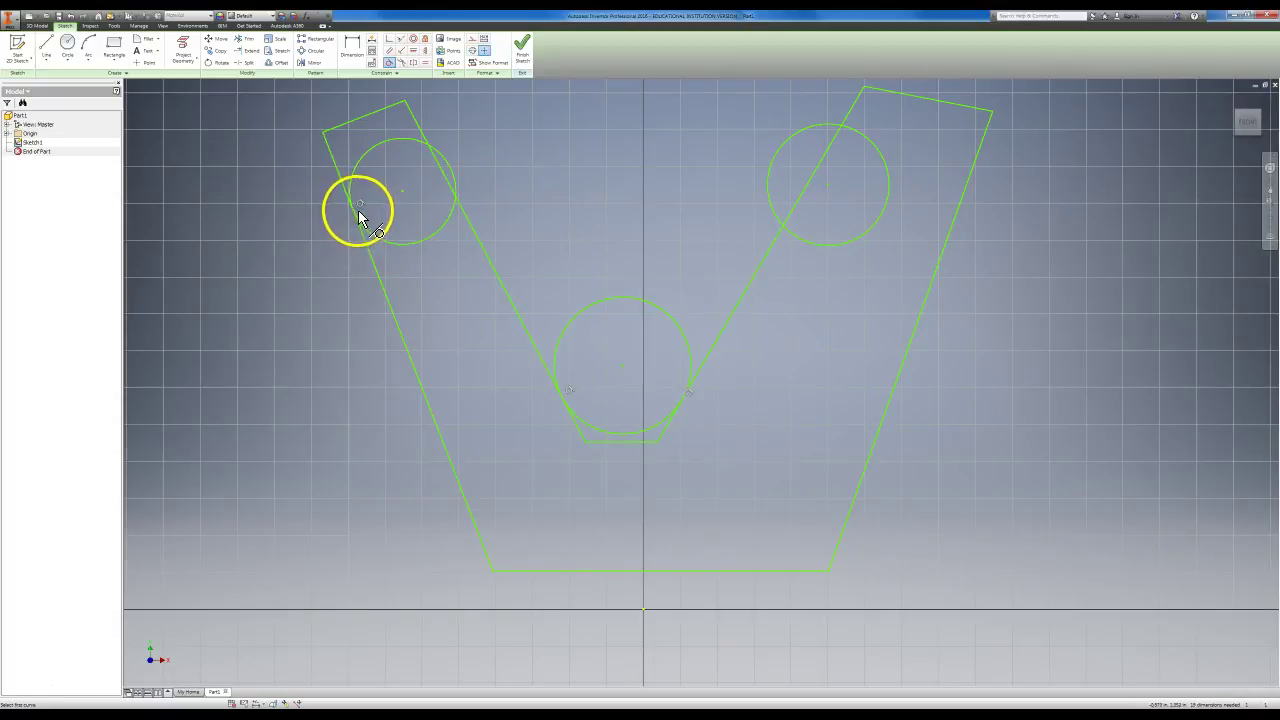
pyautogui.click(875, 237)
pyautogui.click(950, 249)
pyautogui.click(948, 250)
pyautogui.click(879, 222)
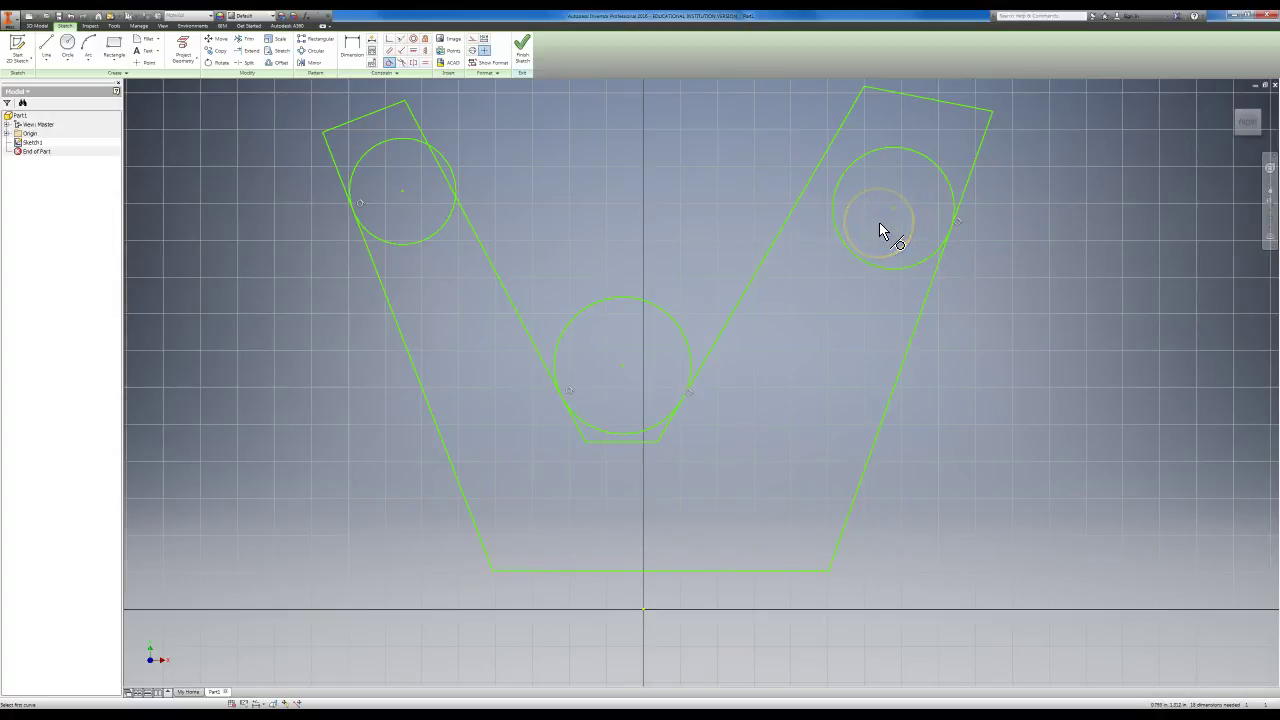
pyautogui.rightClick(578, 166)
pyautogui.click(603, 168)
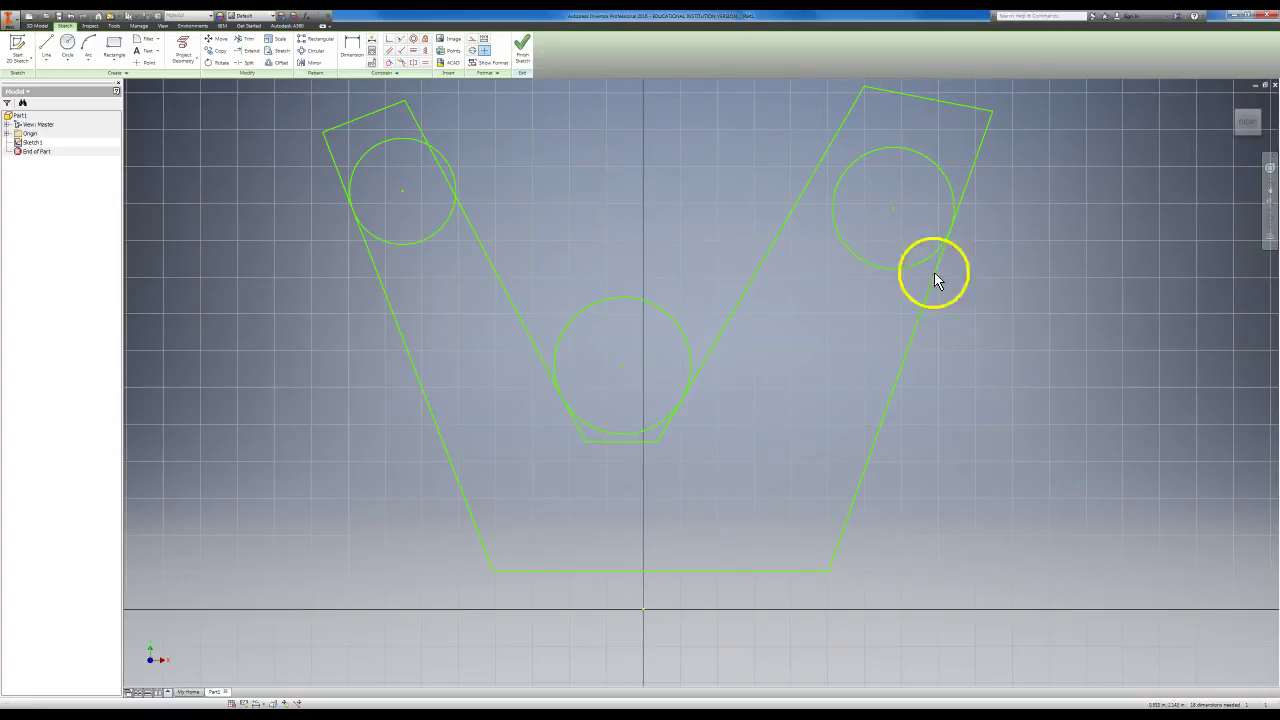
# - Make the left arm's end edge perpendicular to the left inner slanted line
pyautogui.moveTo(570, 233); pyautogui.dragTo(563, 288, button='middle')
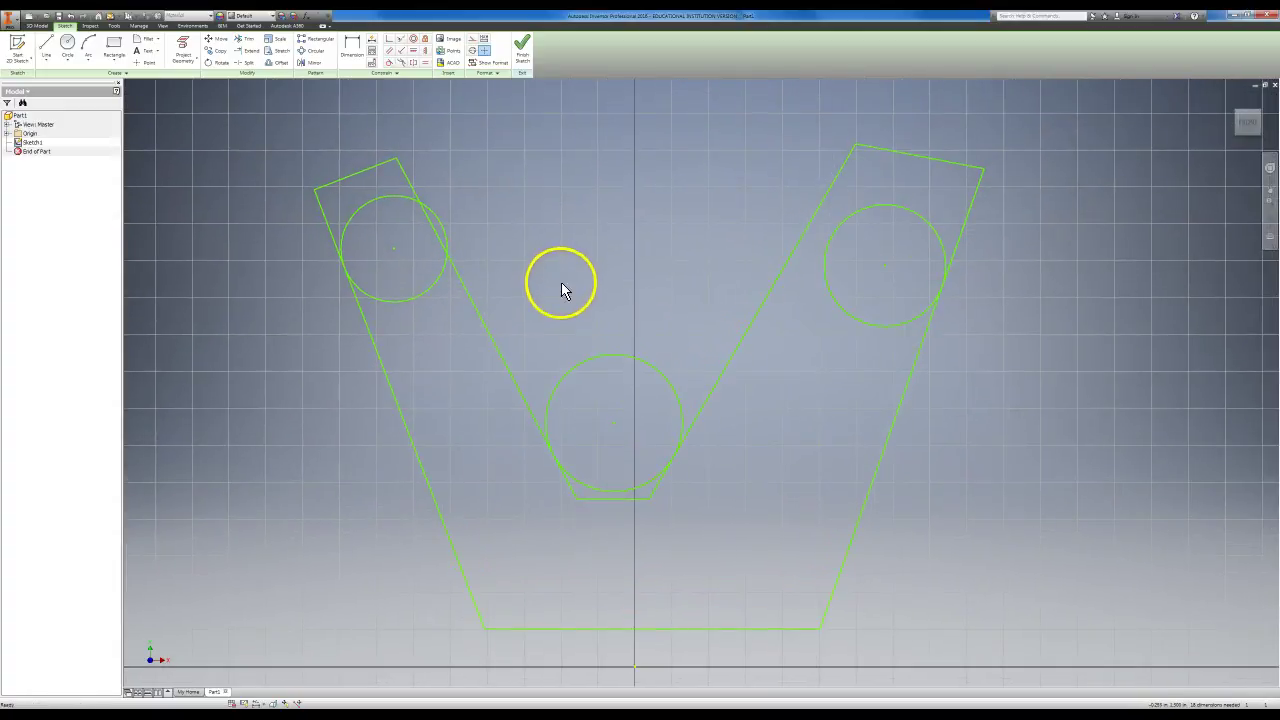
pyautogui.click(400, 56)
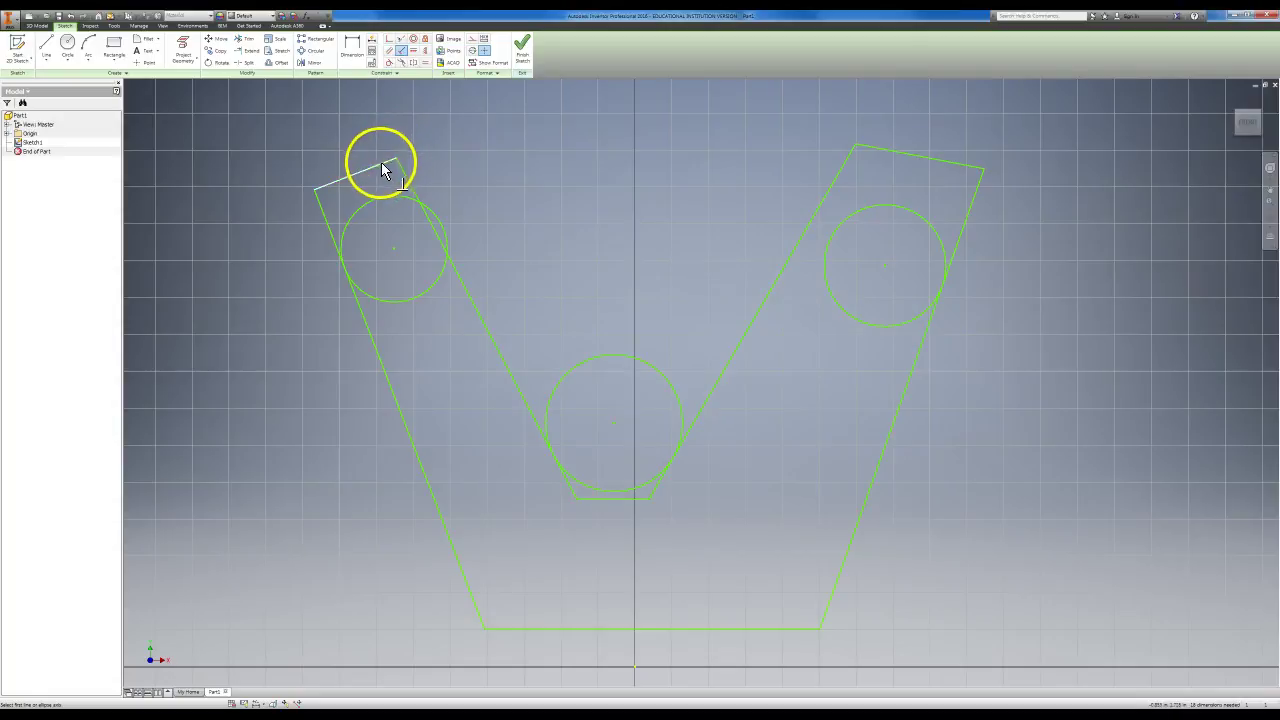
pyautogui.click(380, 165)
pyautogui.click(409, 182)
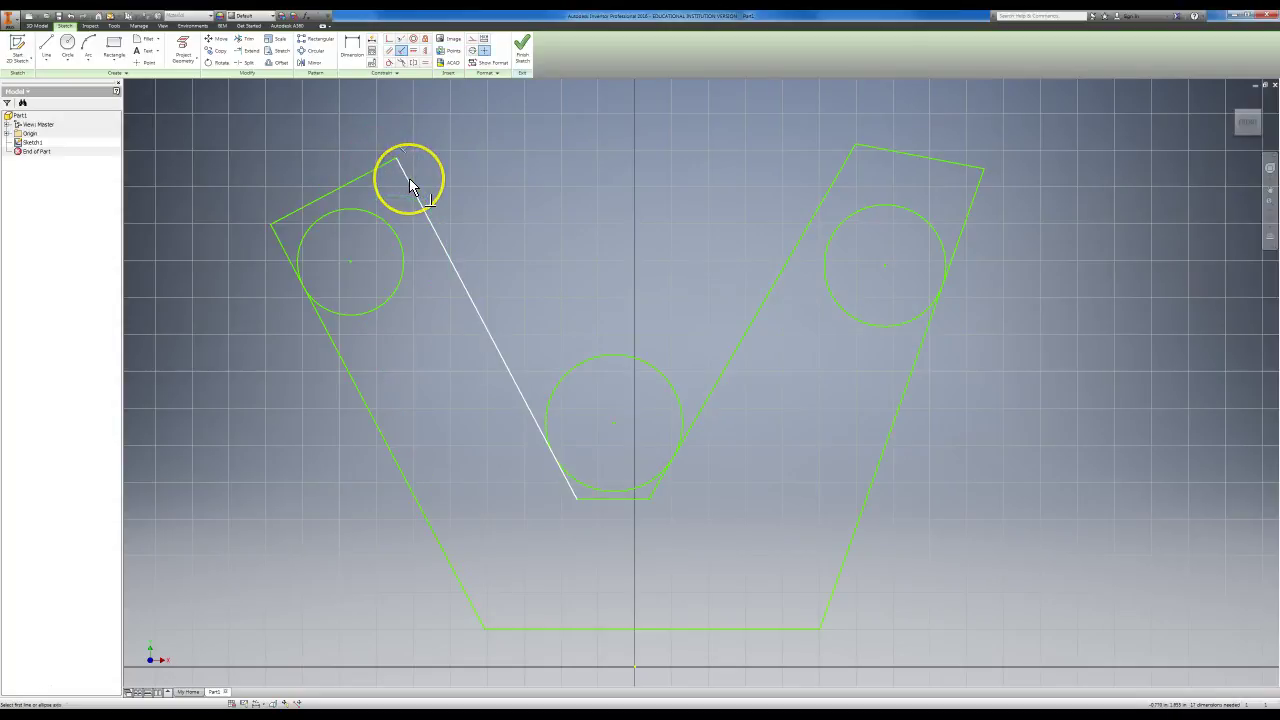
# - Try to make the right arm's end edge perpendicular to the right outer slanted line
pyautogui.click(955, 165)
pyautogui.click(974, 199)
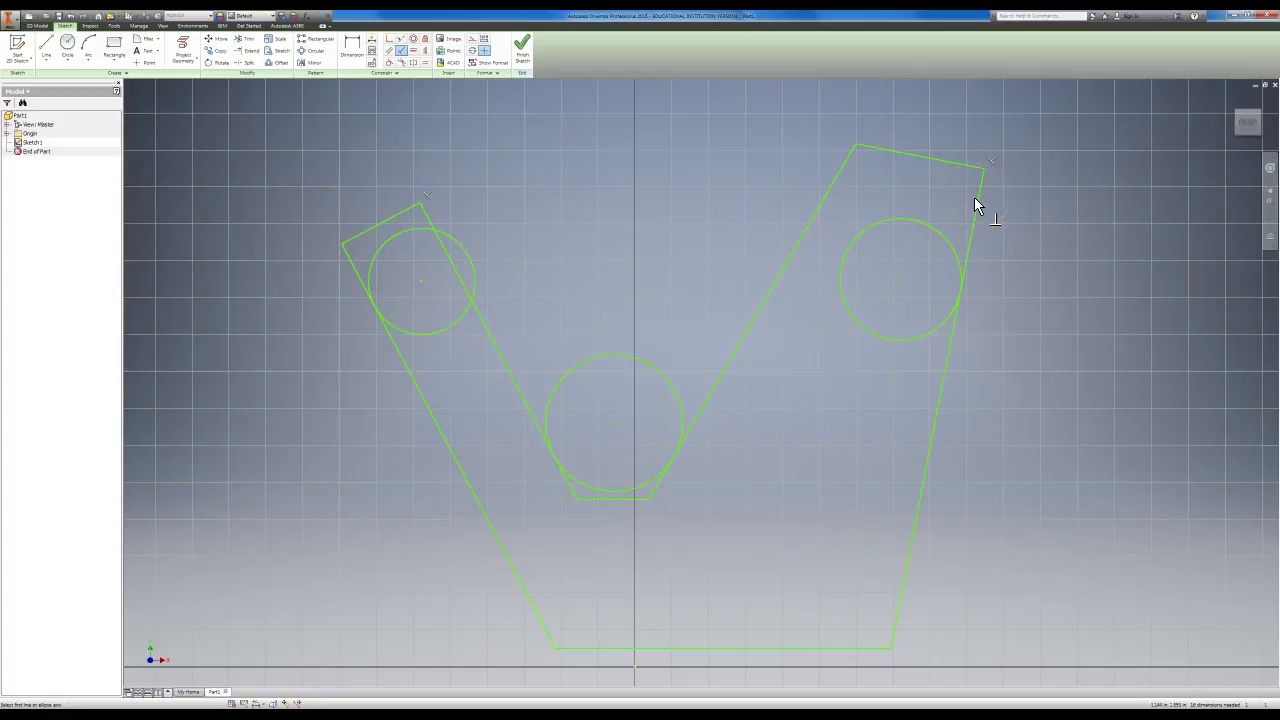
pyautogui.click(965, 199)
pyautogui.click(884, 155)
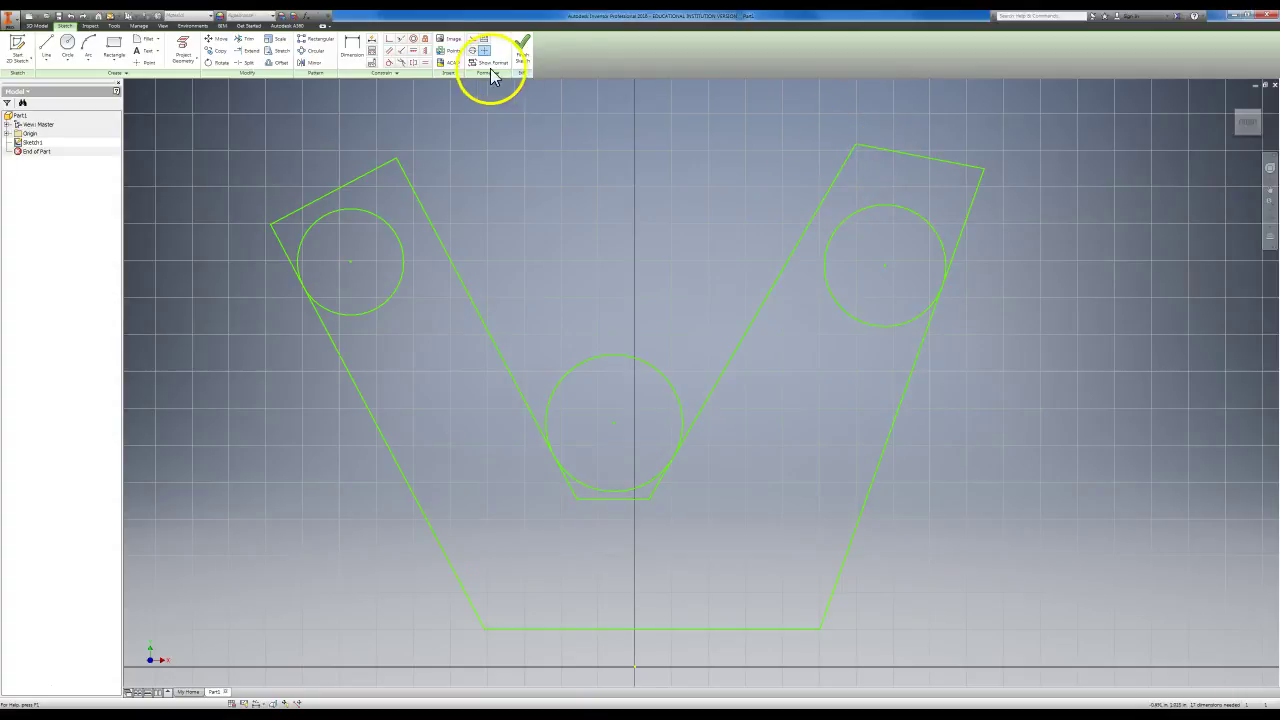
# - Make the right arm's end edge perpendicular to the right inner slanted line
pyautogui.click(401, 51)
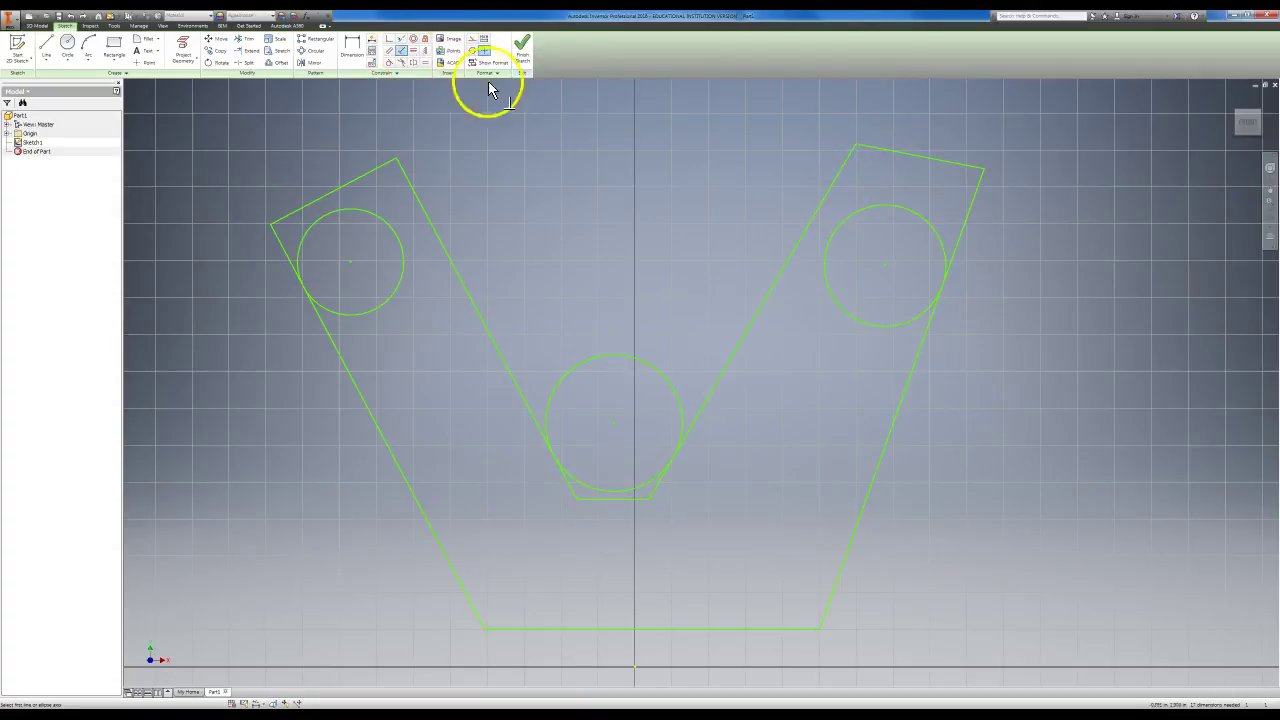
pyautogui.click(875, 148)
pyautogui.click(838, 175)
pyautogui.rightClick(638, 254)
pyautogui.click(666, 257)
# - Stretch the sketch outline into a longer base and a wider left arm
pyautogui.moveTo(665, 598)
pyautogui.mouseDown()
pyautogui.moveTo(786, 651)
pyautogui.moveTo(886, 648)
pyautogui.mouseUp()
pyautogui.scroll(-5, 535, 490)
pyautogui.moveTo(531, 482)
pyautogui.mouseDown()
pyautogui.moveTo(471, 349)
pyautogui.moveTo(466, 416)
pyautogui.moveTo(480, 450)
pyautogui.moveTo(429, 359)
pyautogui.mouseUp()
pyautogui.scroll(-2, 448, 446)
pyautogui.scroll(5, 446, 441)
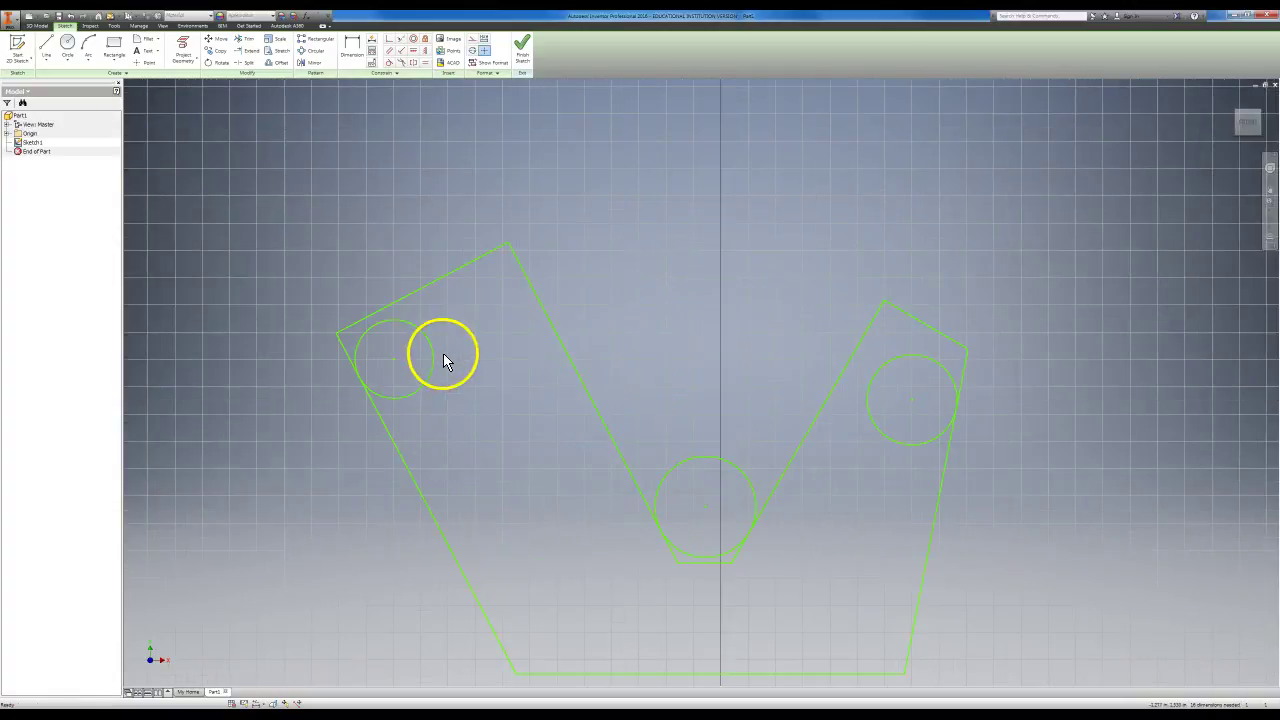
# - Make the left and right arm circles tangent to the end edges of their respective arms
pyautogui.click(389, 62)
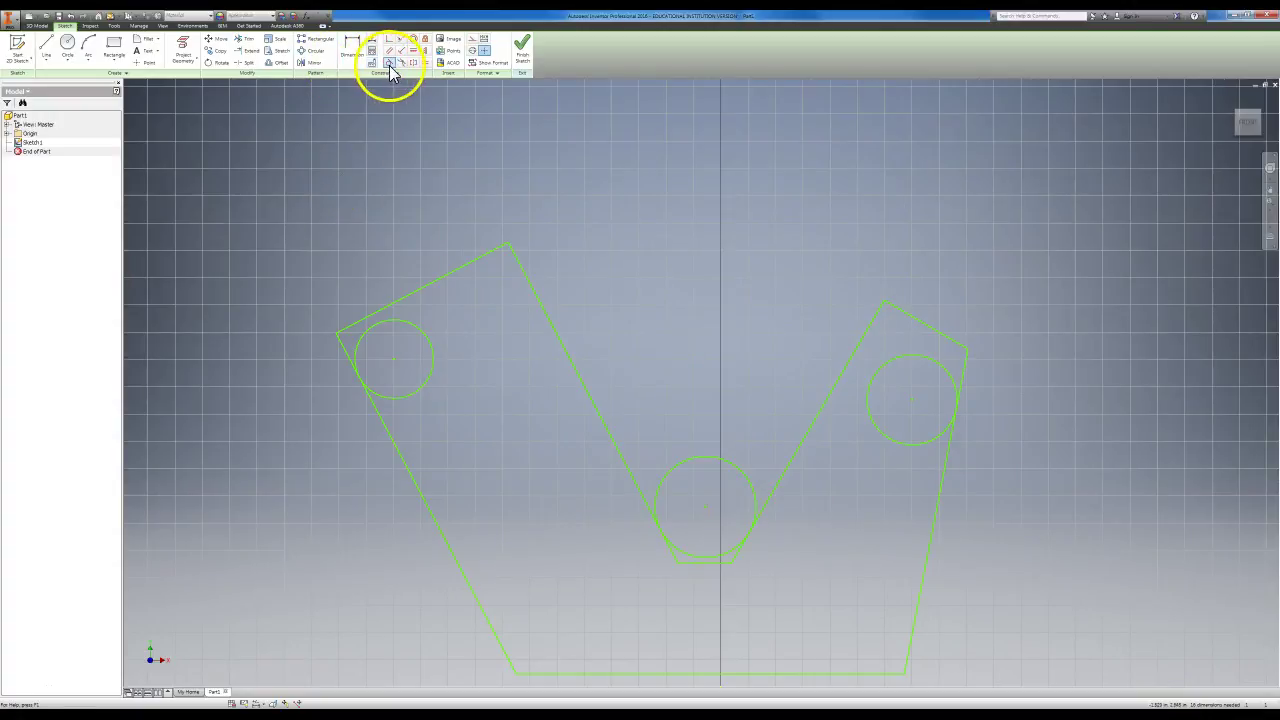
pyautogui.click(418, 332)
pyautogui.click(390, 309)
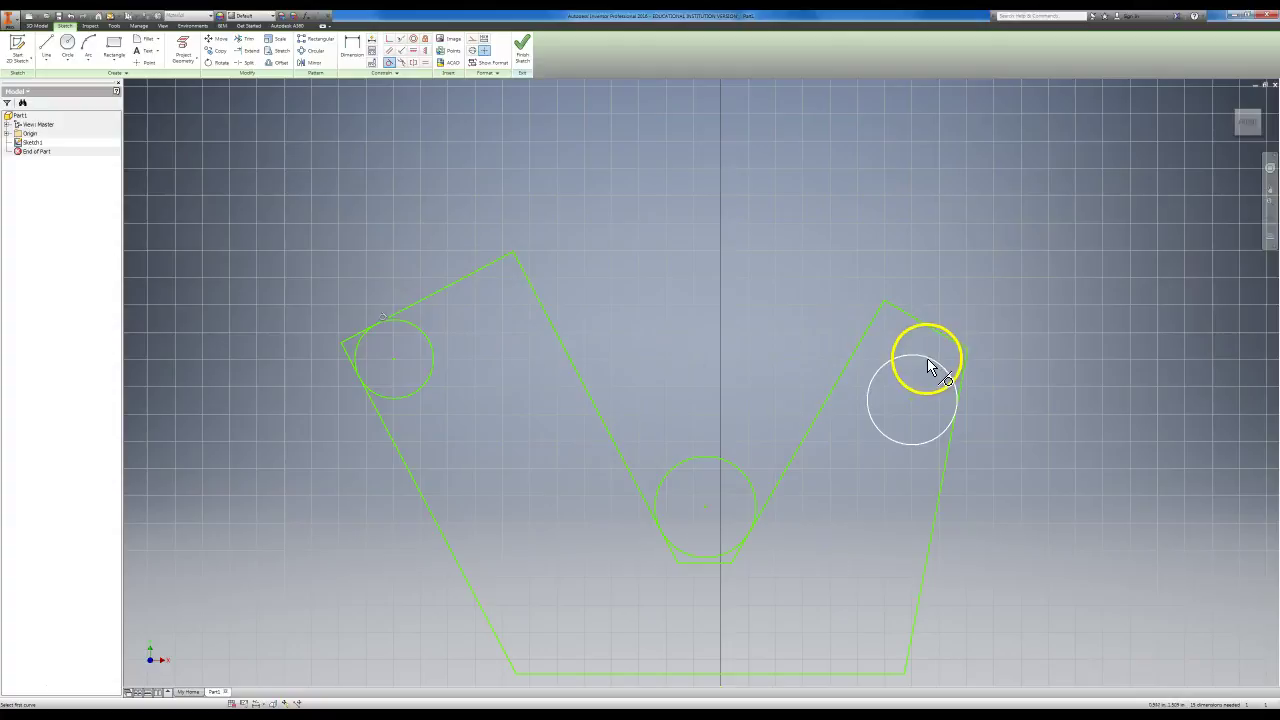
pyautogui.click(941, 333)
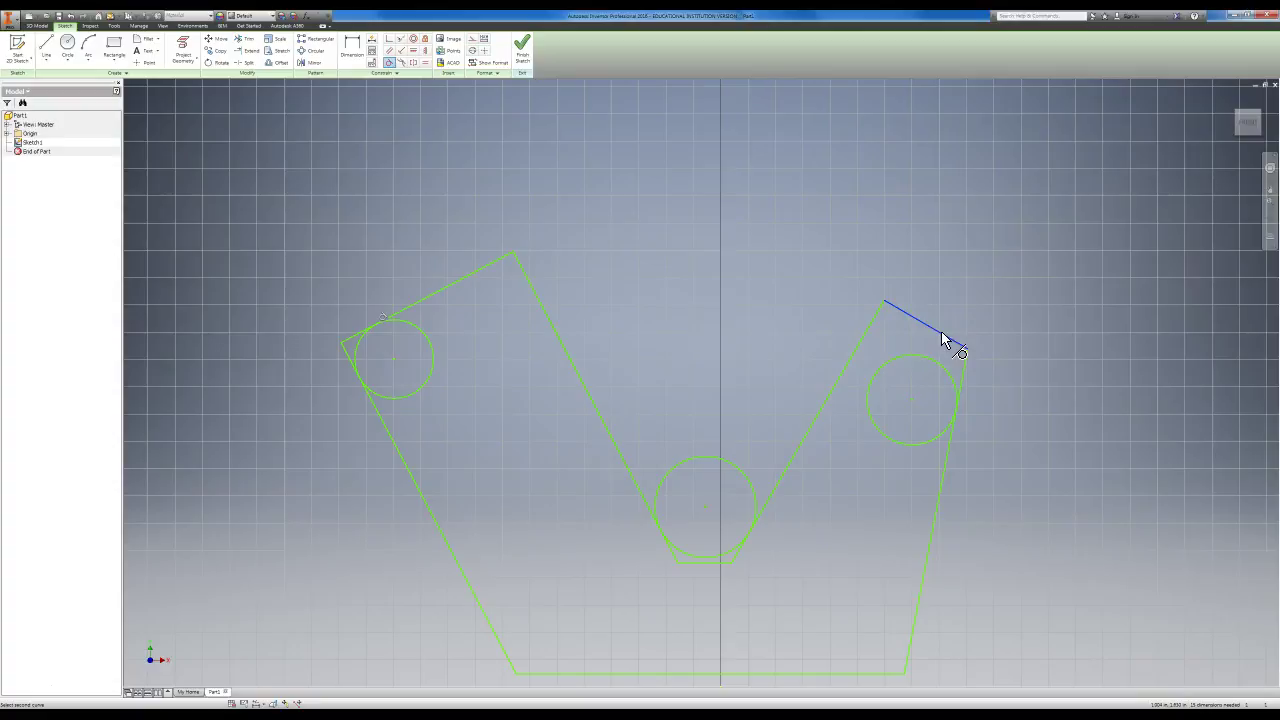
pyautogui.click(931, 362)
pyautogui.moveTo(783, 383); pyautogui.dragTo(741, 307, button='middle')
pyautogui.rightClick(730, 250)
pyautogui.click(749, 263)
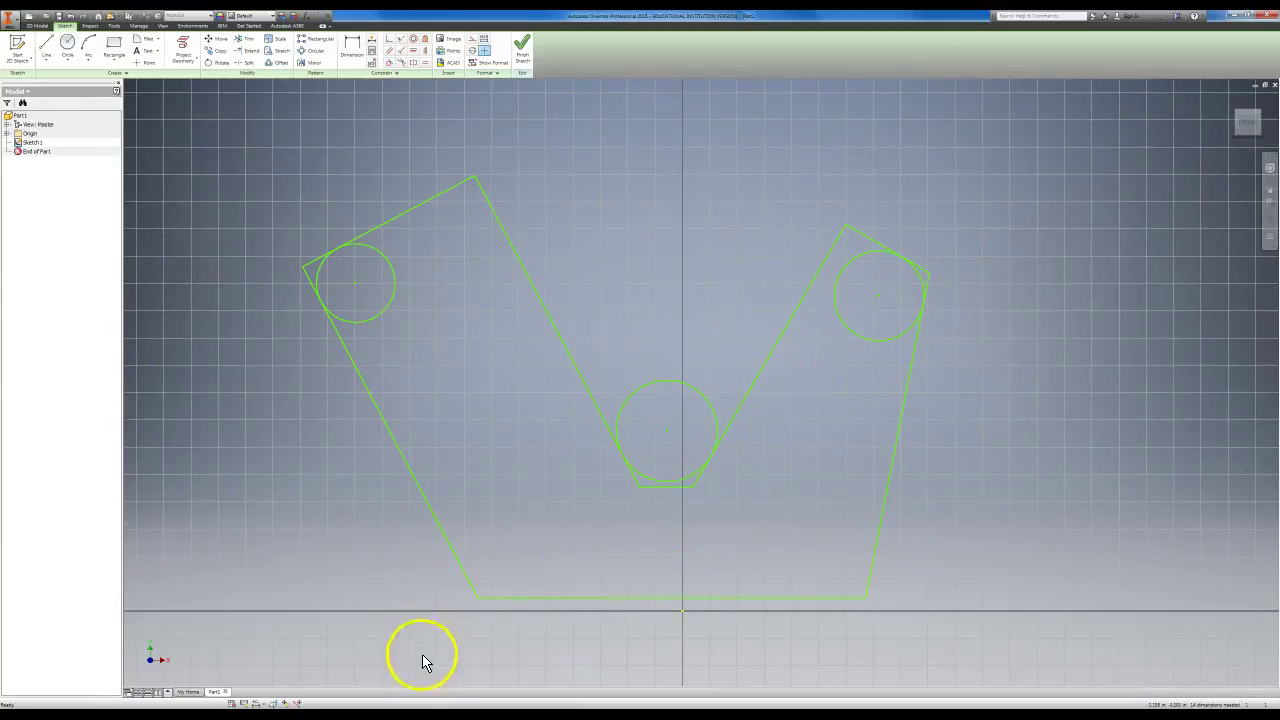
# - Switch to the V-slide Plate exercise PDF in Acrobat and clear the text box and drawing selections
pyautogui.moveTo(385, 715)
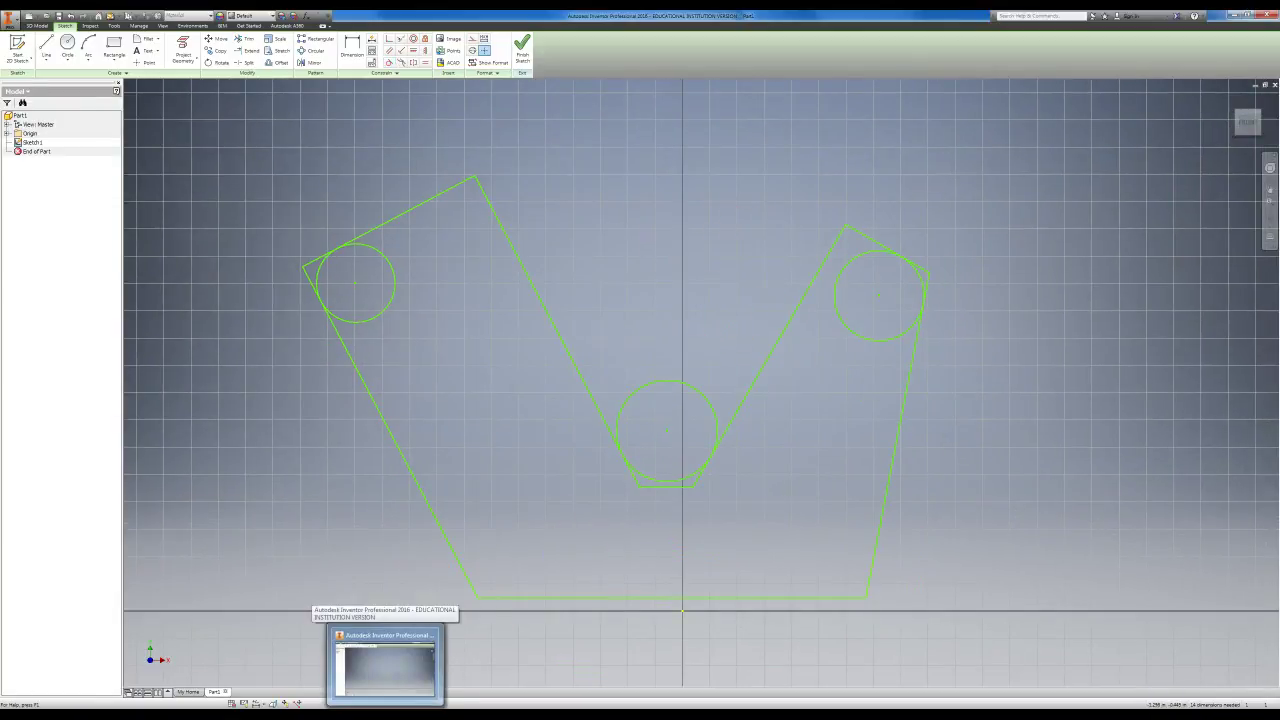
pyautogui.hotkey('alt', 'Tab')
pyautogui.click(594, 414)
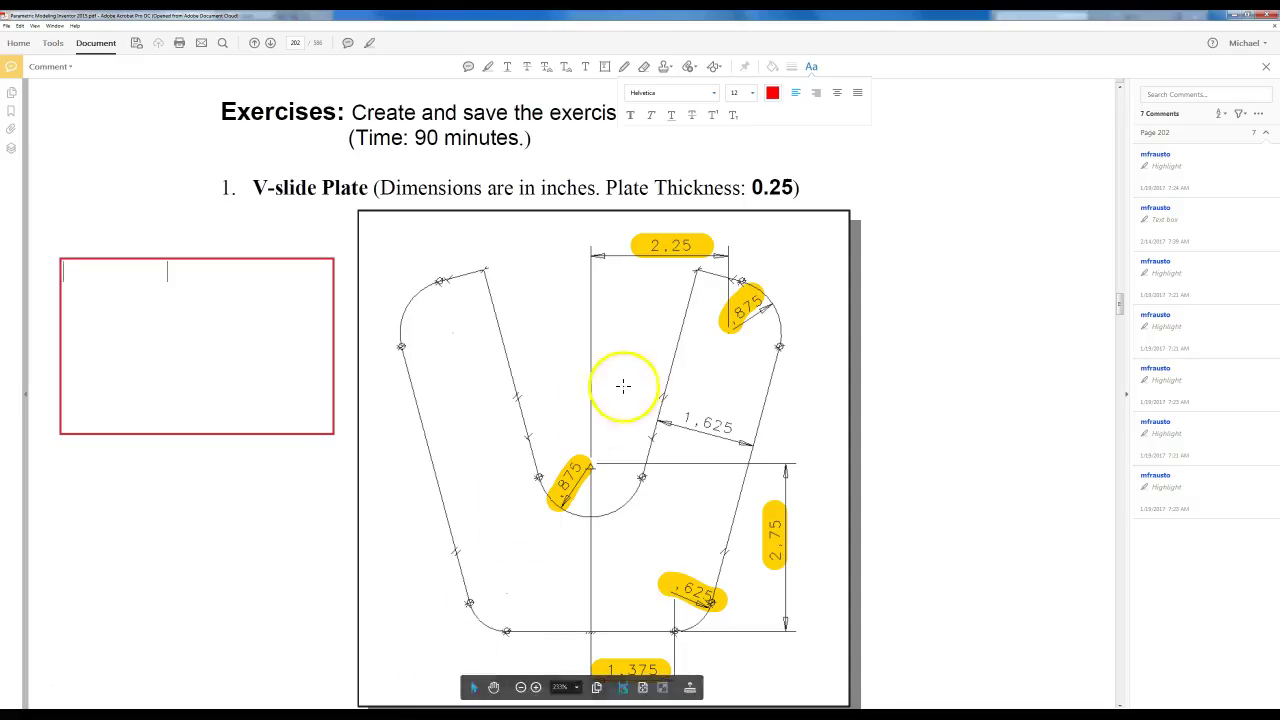
pyautogui.click(445, 280)
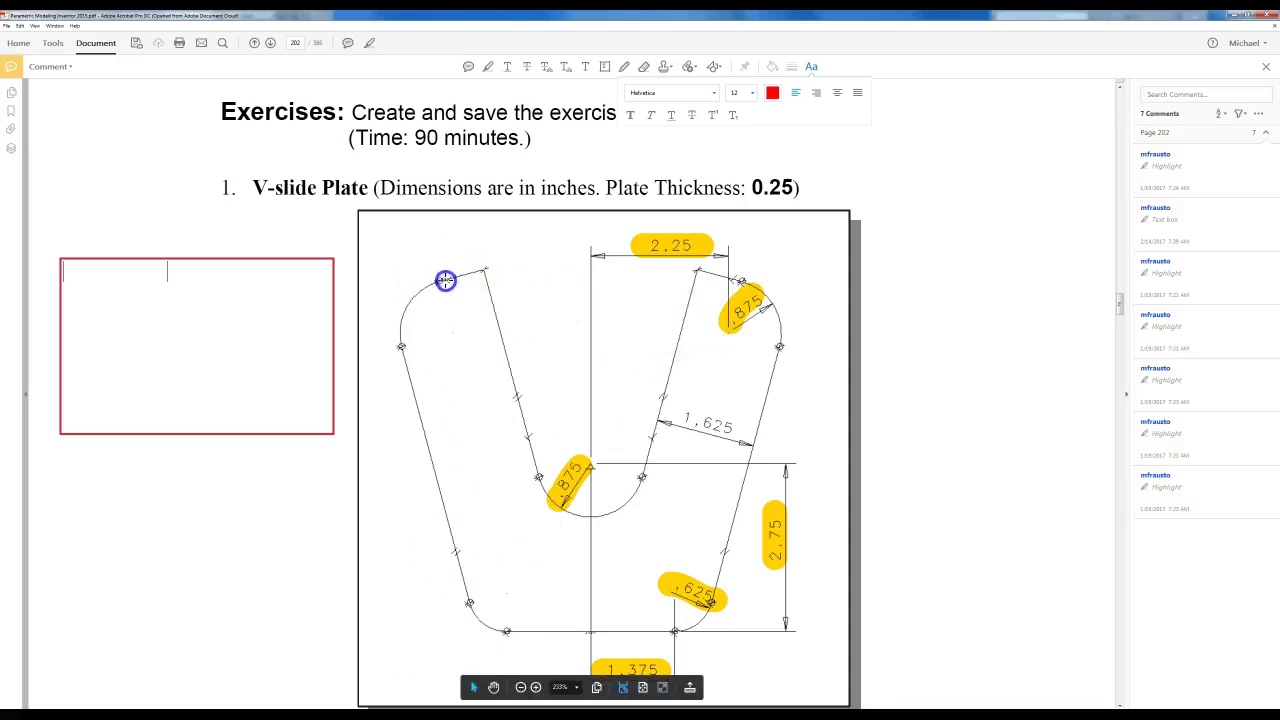
pyautogui.click(460, 257)
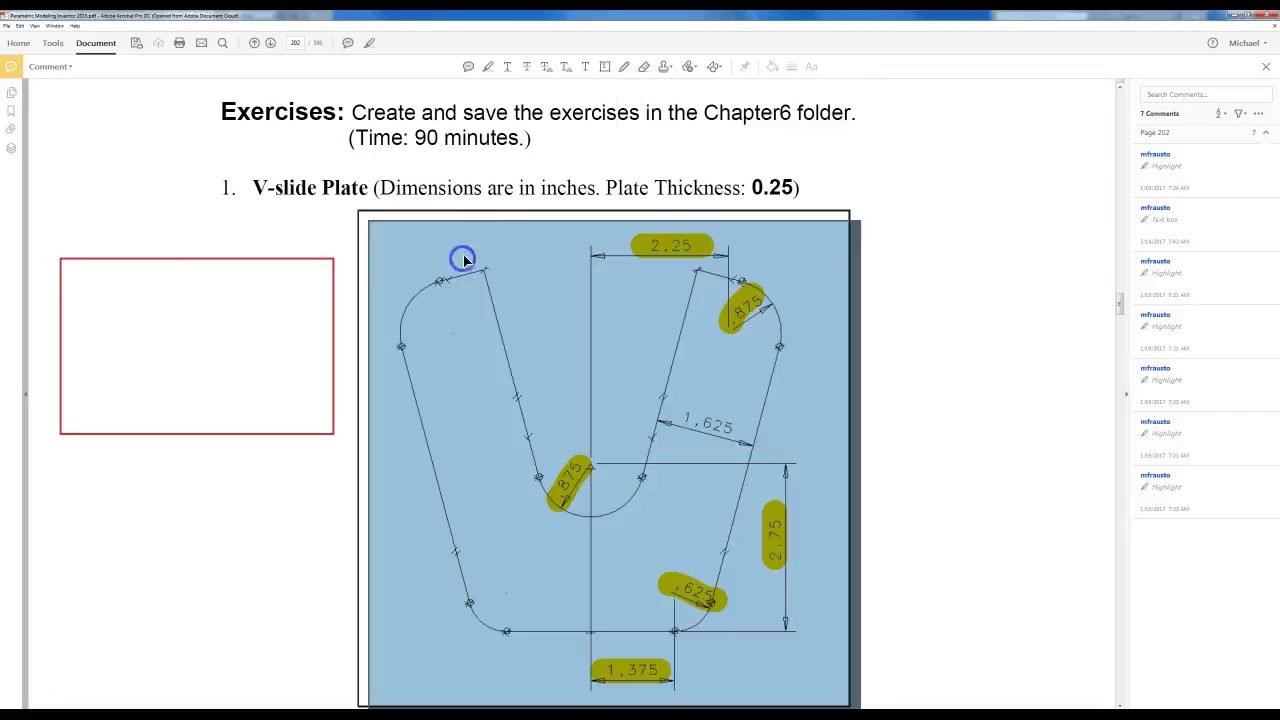
pyautogui.click(938, 223)
# - Highlight the constraint marks at the left arm's corners and on its slanted lines, close the comment tools, and return to Inventor
pyautogui.click(371, 42)
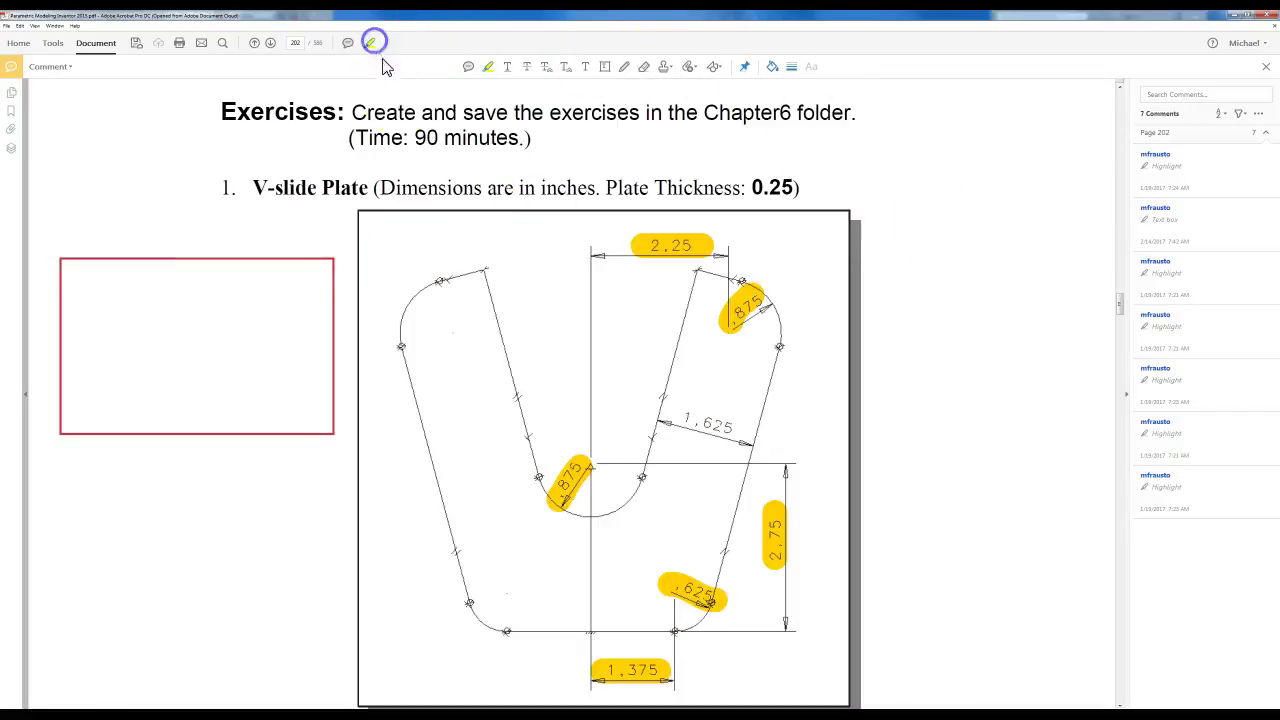
pyautogui.click(403, 347)
pyautogui.click(442, 283)
pyautogui.click(483, 268)
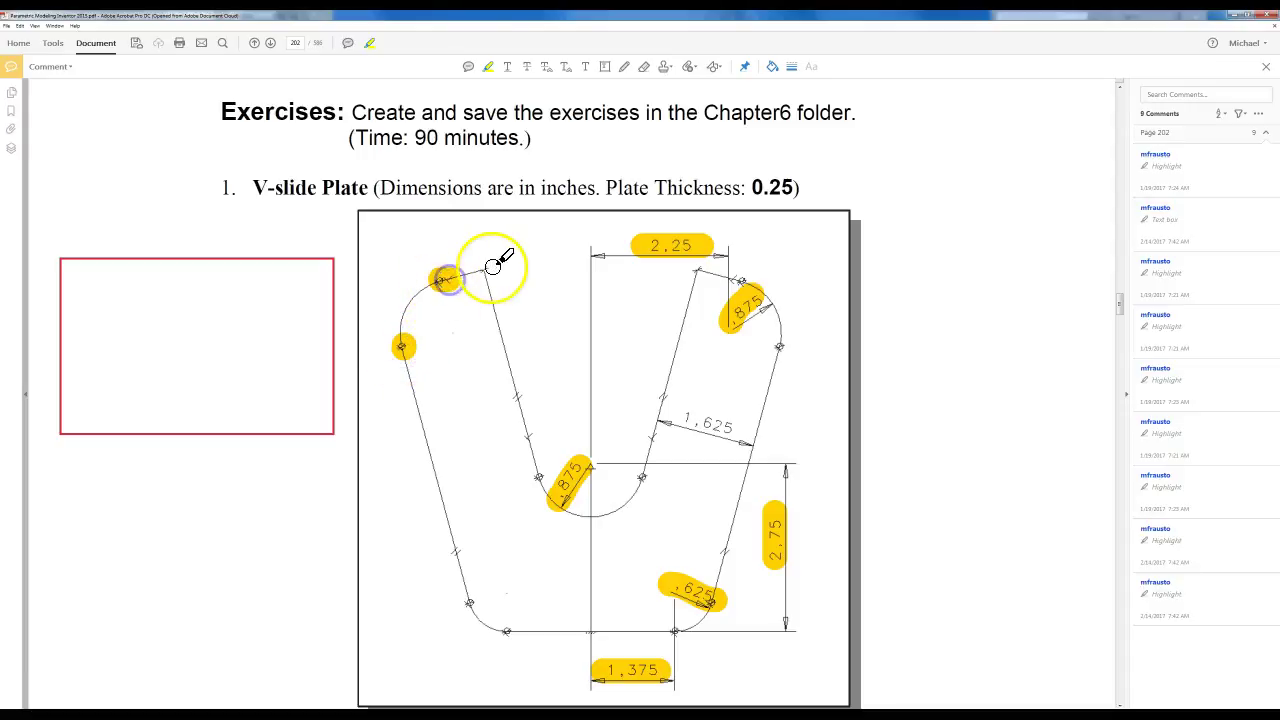
pyautogui.click(520, 396)
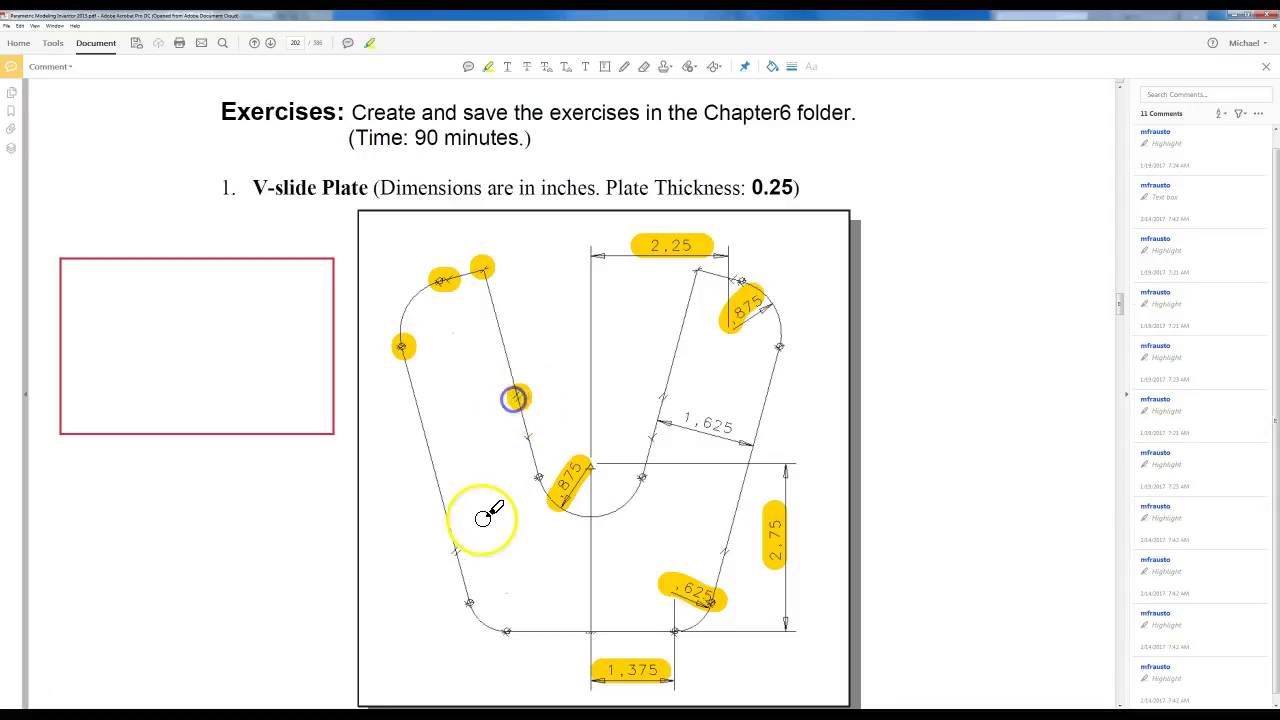
pyautogui.click(456, 553)
pyautogui.click(613, 368)
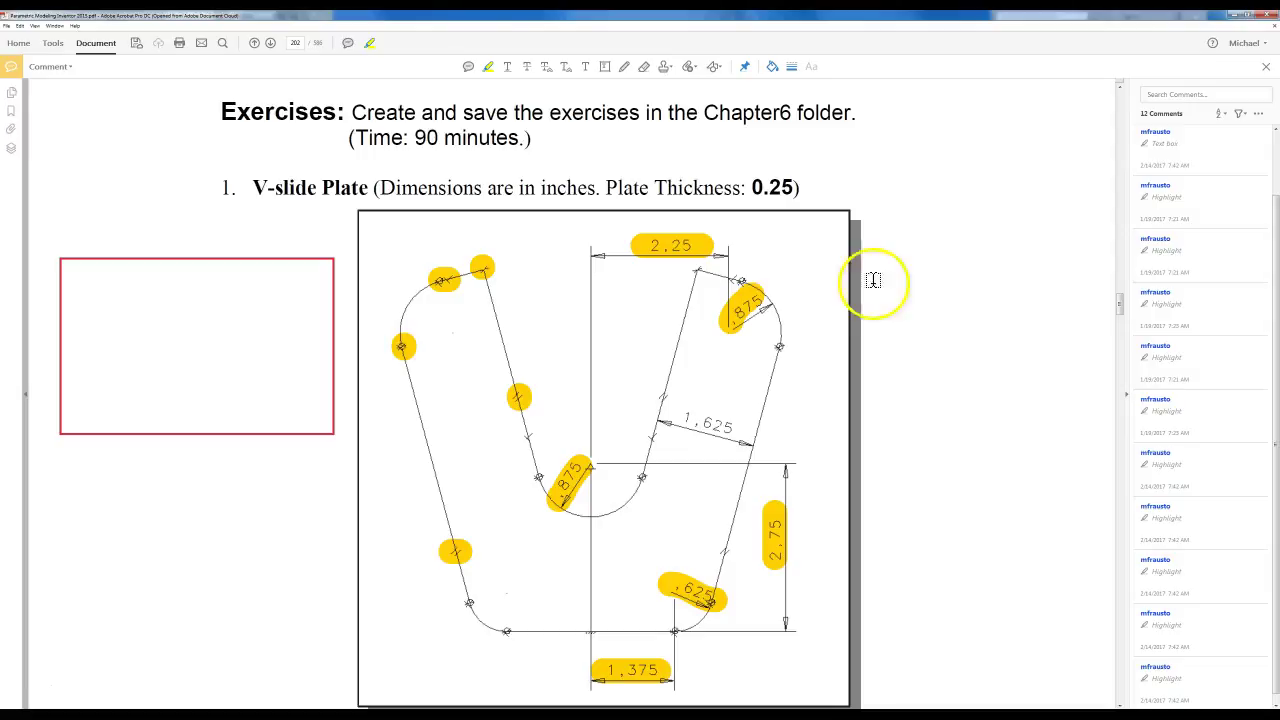
pyautogui.click(1267, 70)
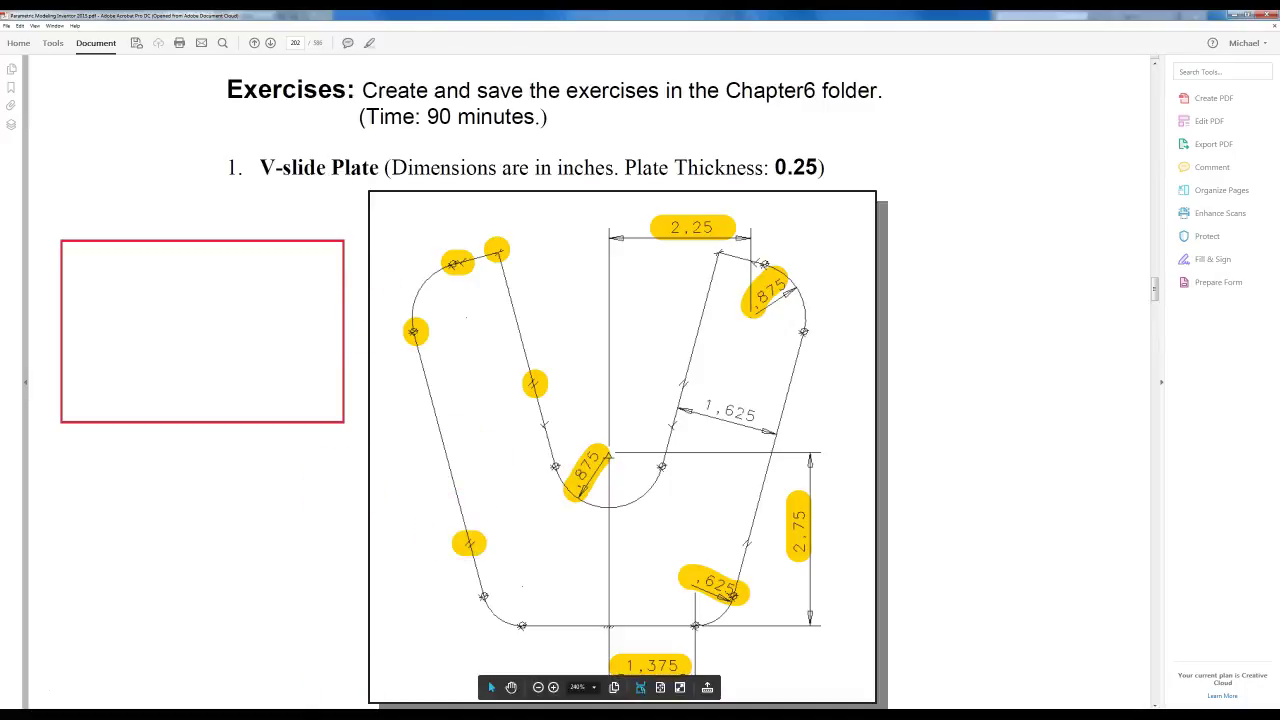
pyautogui.hotkey('alt', 'Tab')
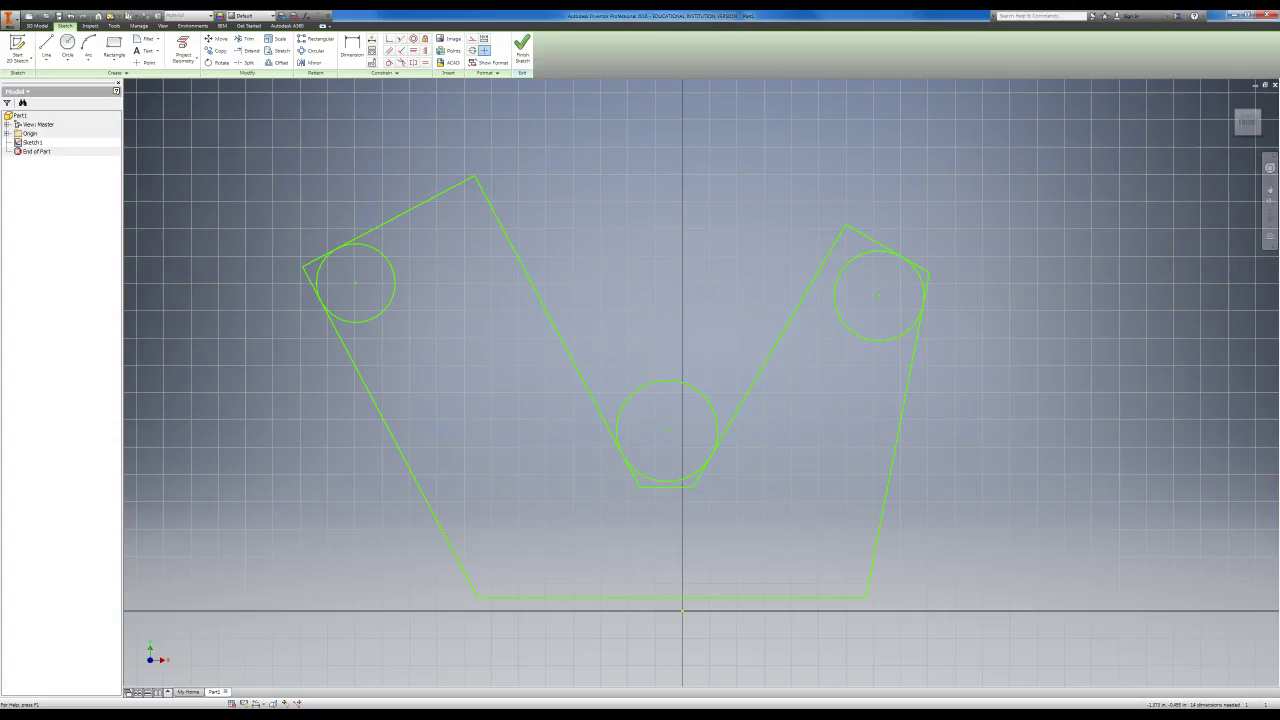
# - Try to make the left arm's outer slanted line parallel to its inner slanted line
pyautogui.click(390, 52)
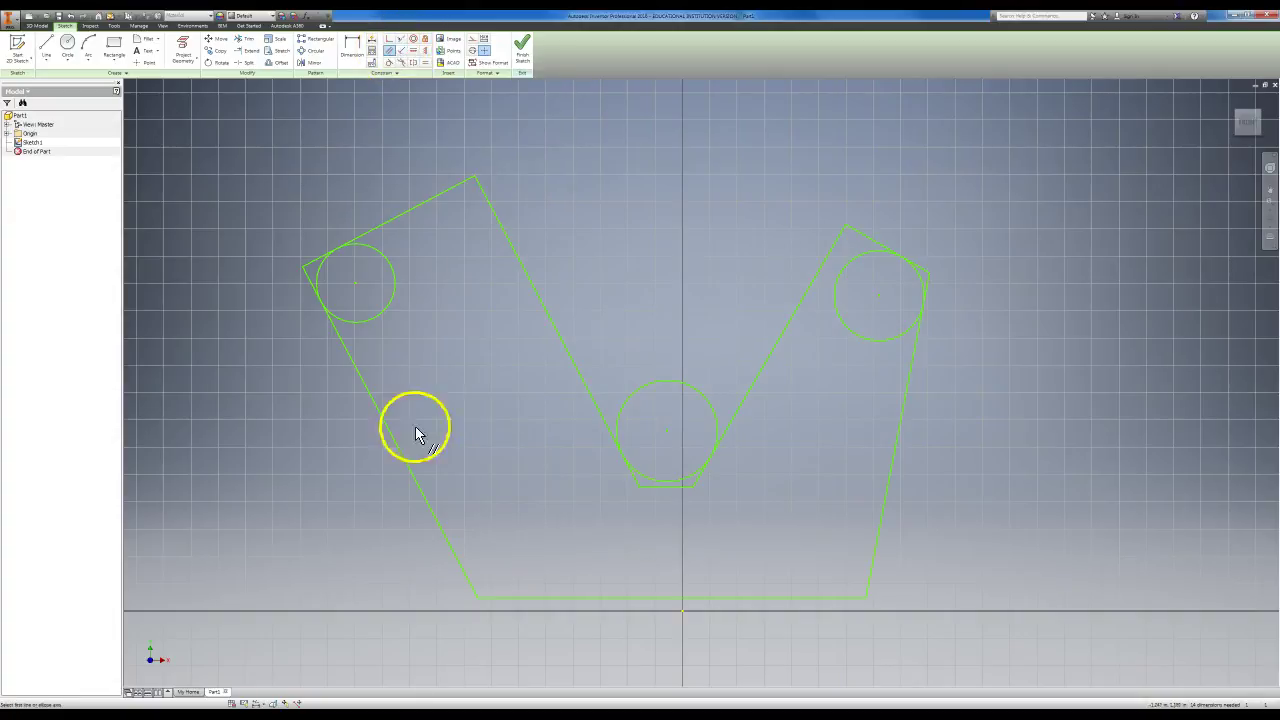
pyautogui.click(416, 482)
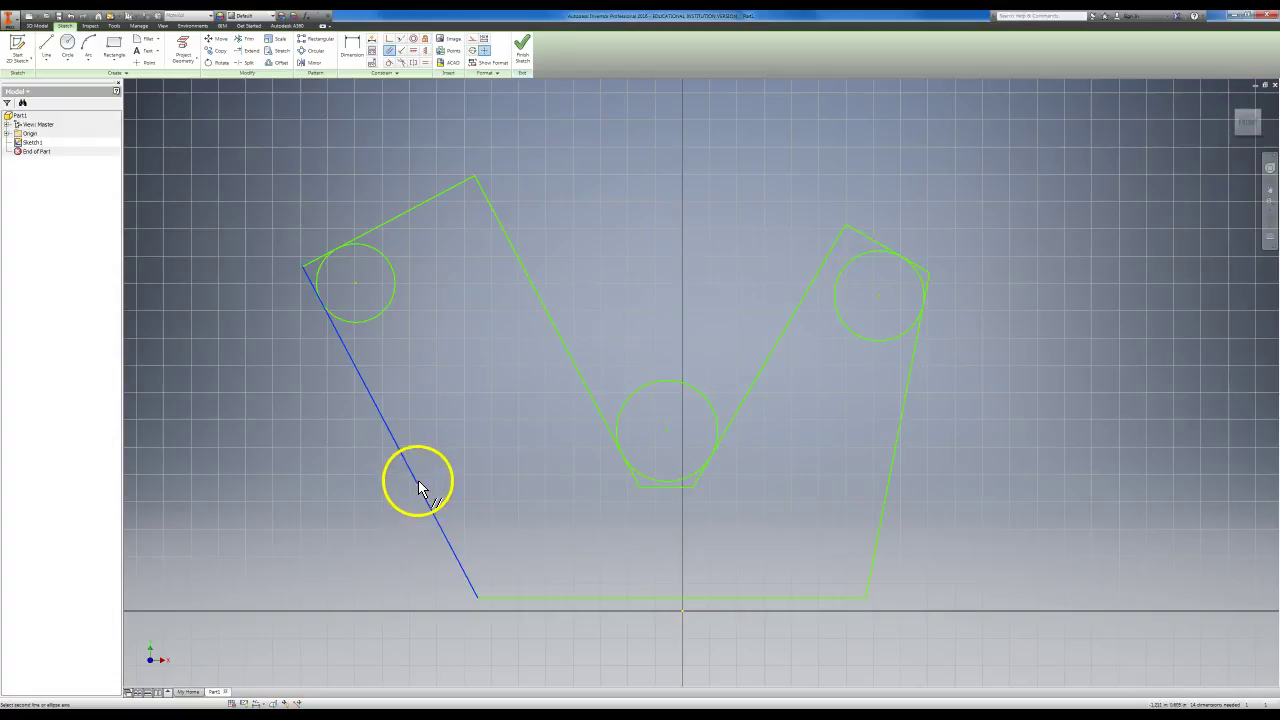
pyautogui.click(555, 330)
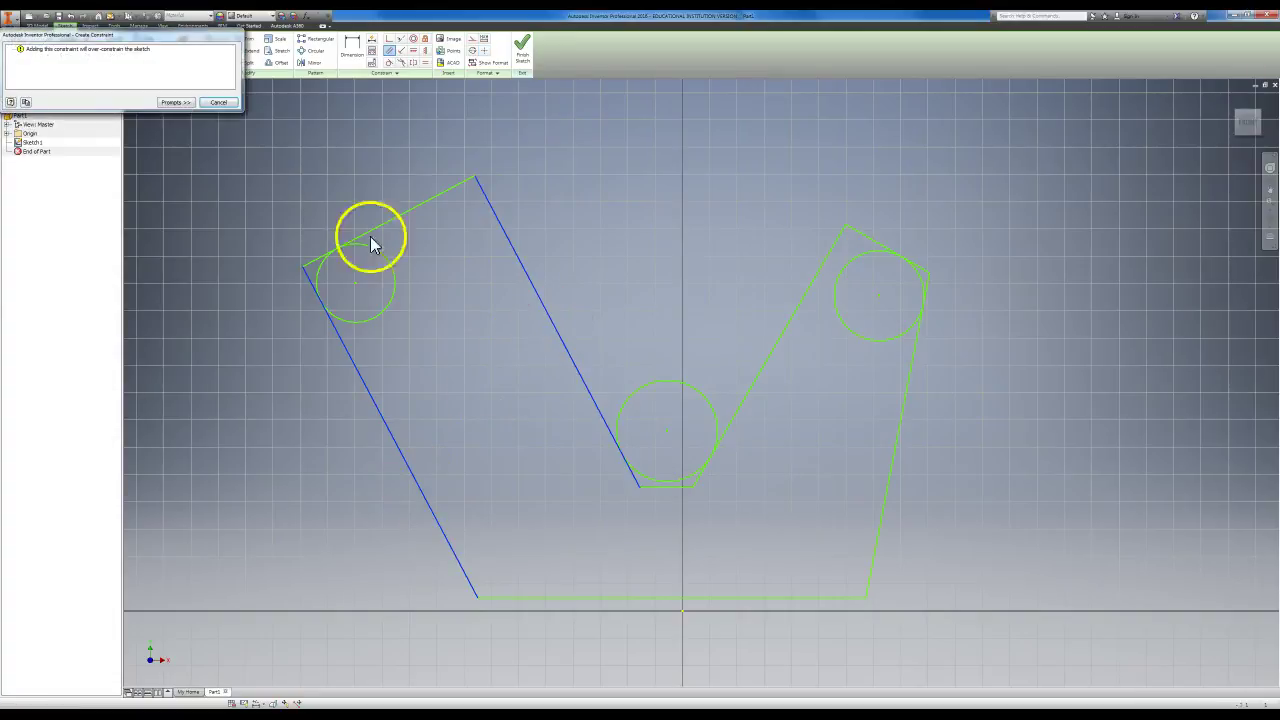
pyautogui.click(224, 102)
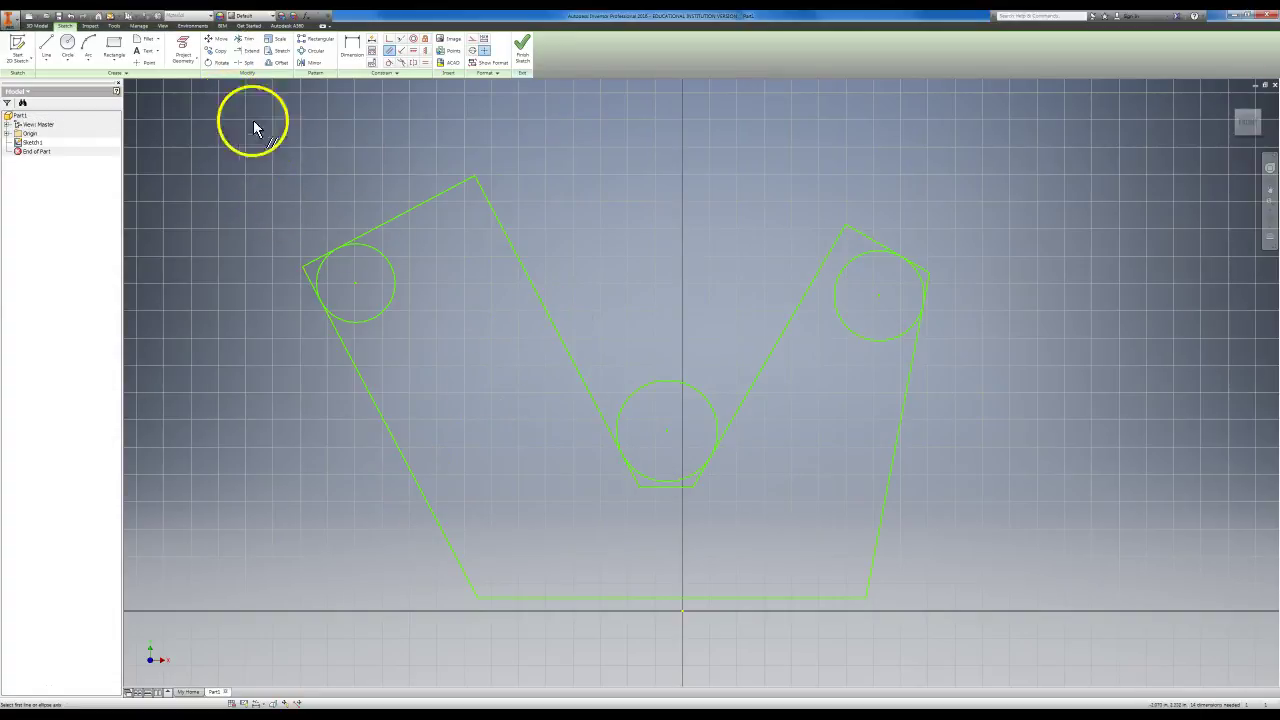
# - Make the right arm's inner and outer slanted lines parallel
pyautogui.click(772, 354)
pyautogui.click(906, 395)
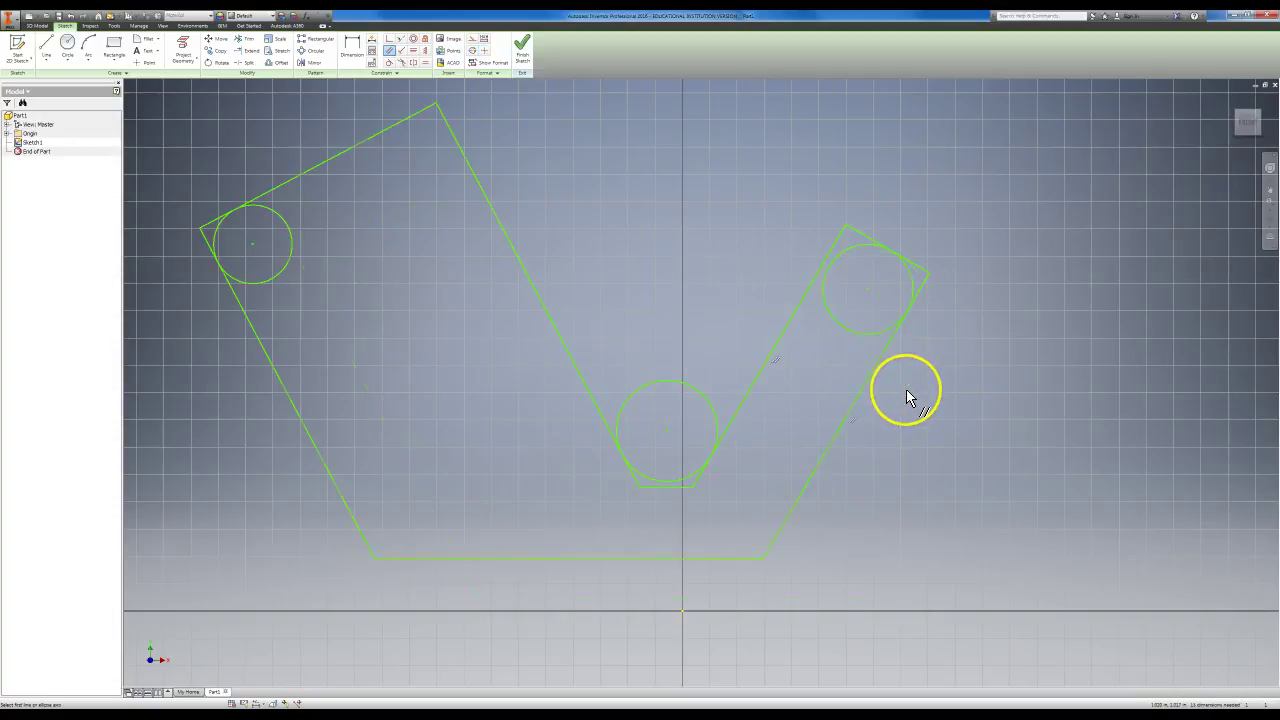
pyautogui.rightClick(666, 214)
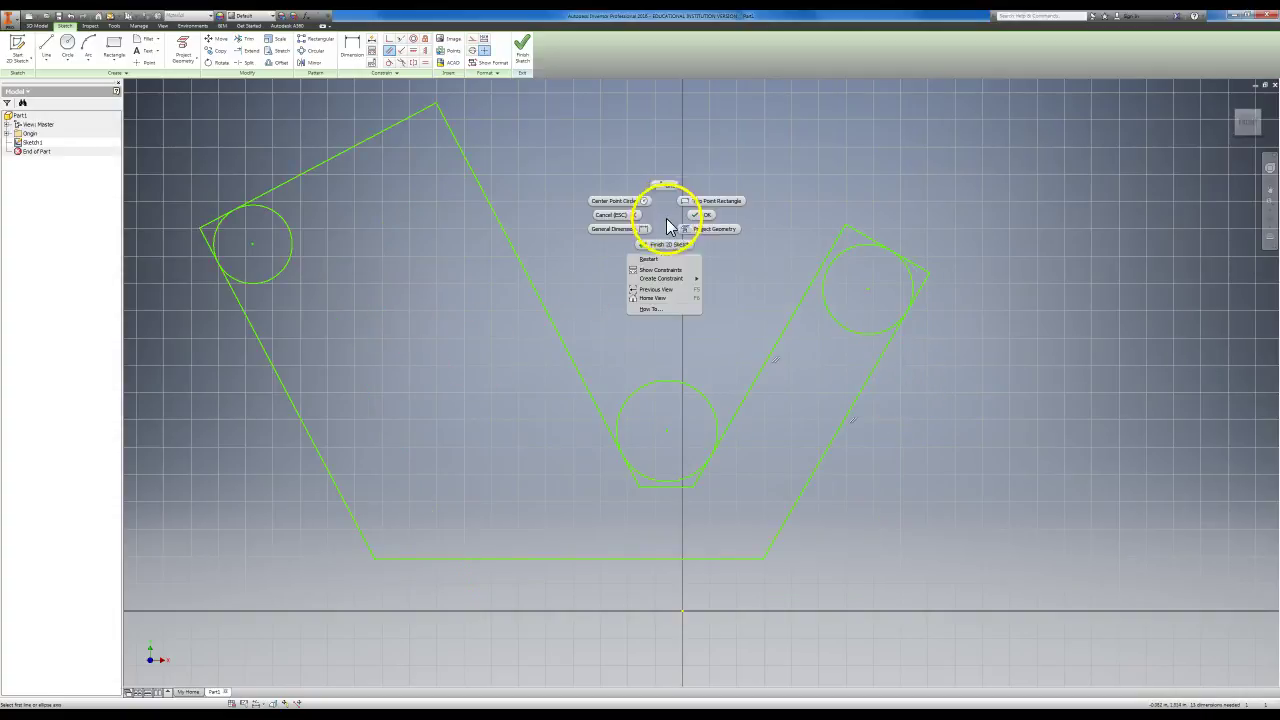
pyautogui.click(691, 209)
# - Reshape the outline into a symmetric-looking V with a shorter base, a narrower left arm and a slightly longer right arm
pyautogui.moveTo(760, 560)
pyautogui.mouseDown()
pyautogui.moveTo(893, 637)
pyautogui.moveTo(872, 582)
pyautogui.mouseUp()
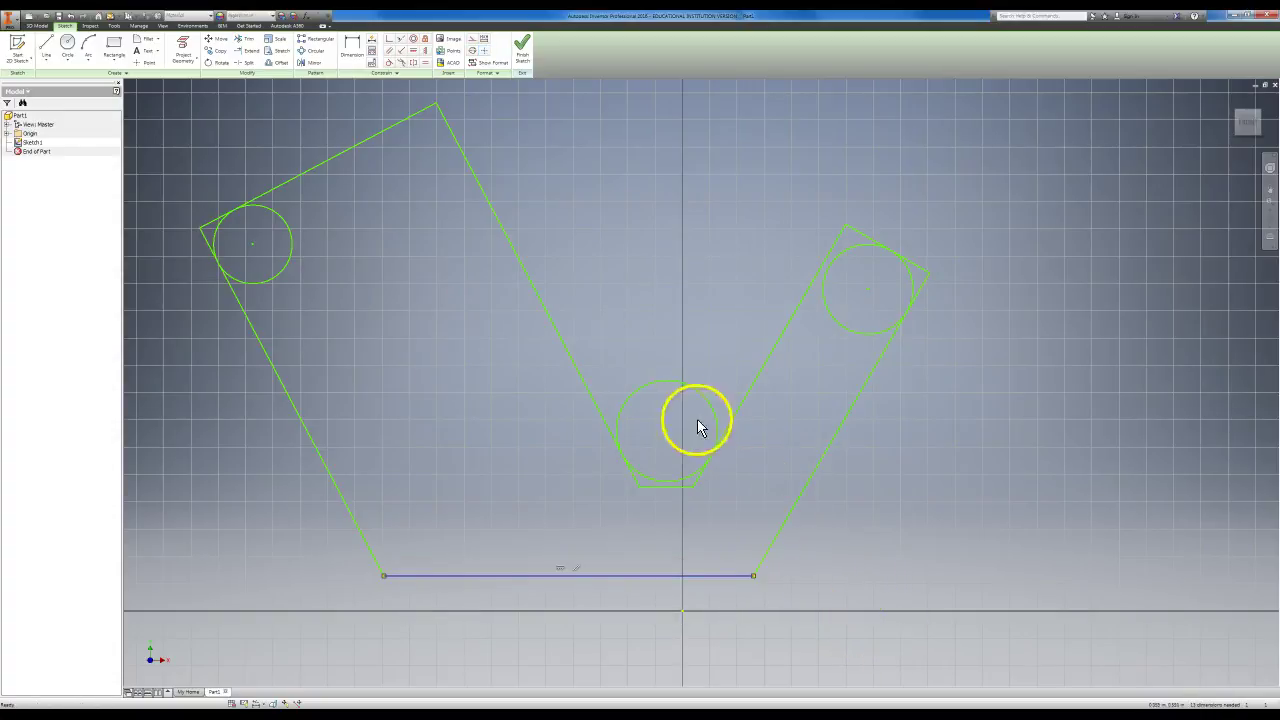
pyautogui.moveTo(437, 106)
pyautogui.mouseDown()
pyautogui.moveTo(309, 155)
pyautogui.moveTo(408, 143)
pyautogui.mouseUp()
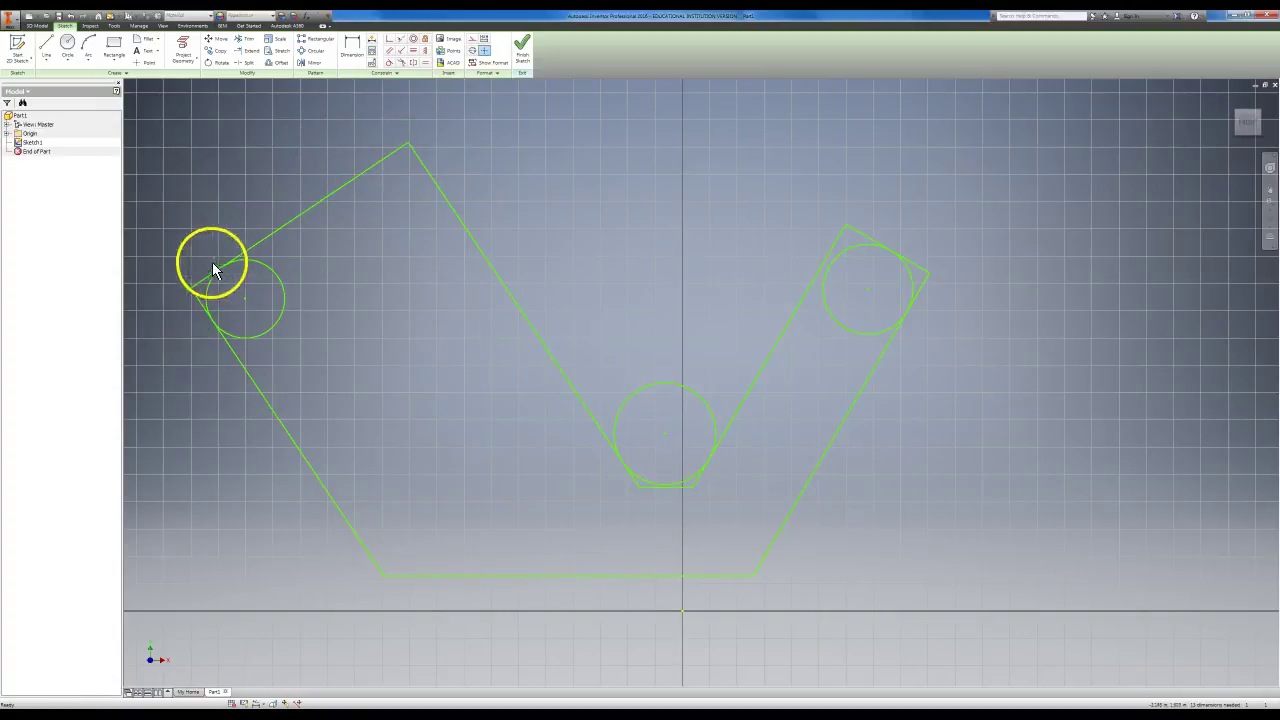
pyautogui.moveTo(192, 289)
pyautogui.mouseDown()
pyautogui.moveTo(231, 277)
pyautogui.moveTo(283, 229)
pyautogui.moveTo(329, 217)
pyautogui.moveTo(352, 224)
pyautogui.moveTo(394, 277)
pyautogui.mouseUp()
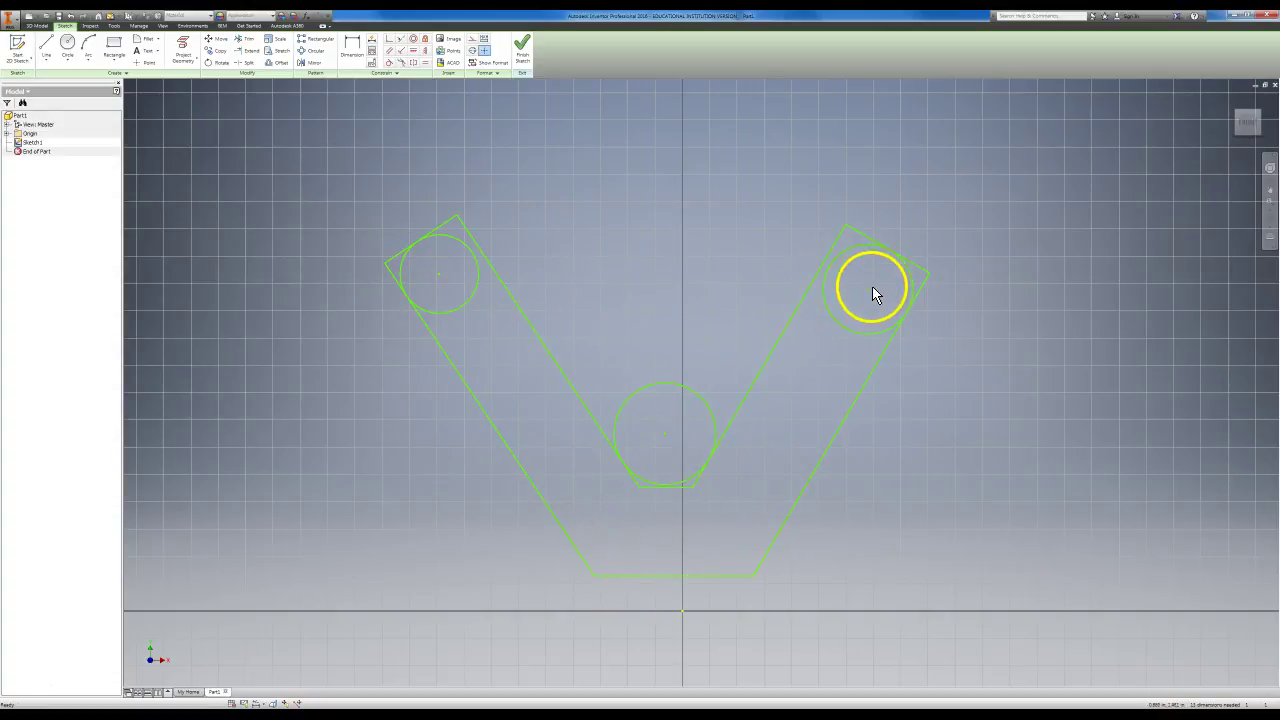
pyautogui.moveTo(869, 292); pyautogui.dragTo(885, 263)
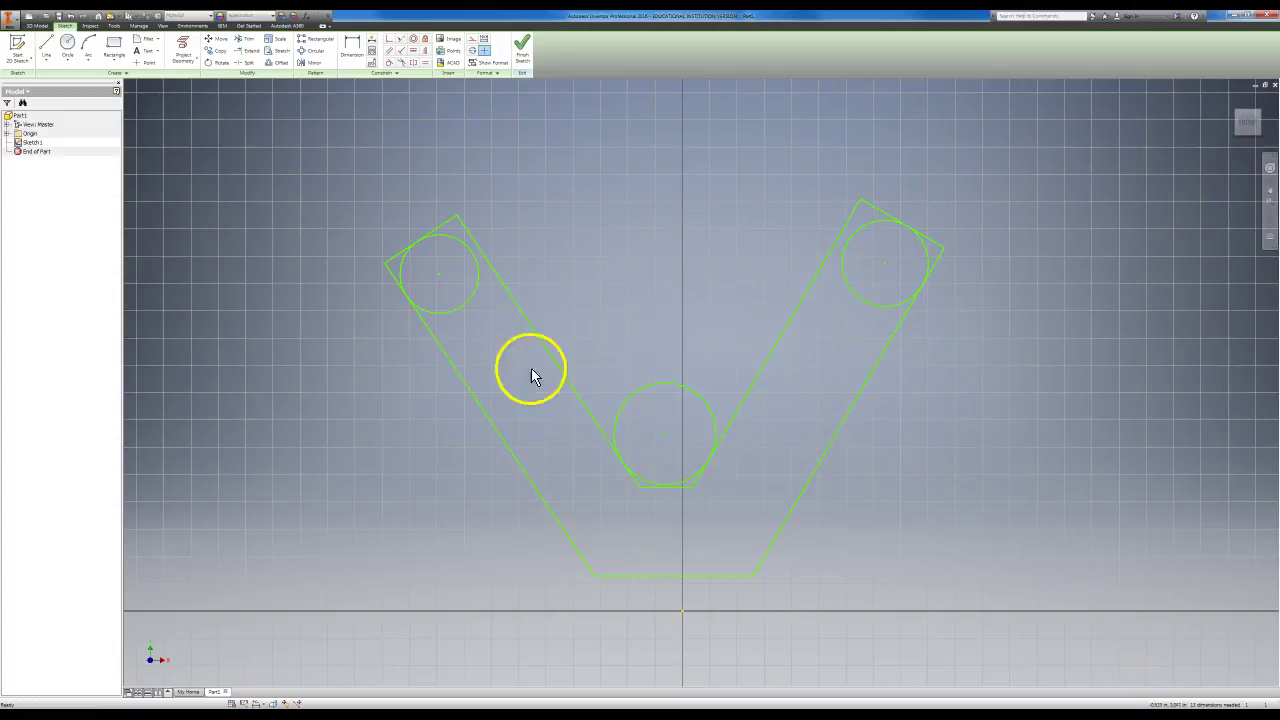
# - Try again to apply a parallel constraint between the left arm's inner and outer slanted lines
pyautogui.scroll(5, 484, 290)
pyautogui.scroll(-4, 484, 290)
pyautogui.click(468, 225)
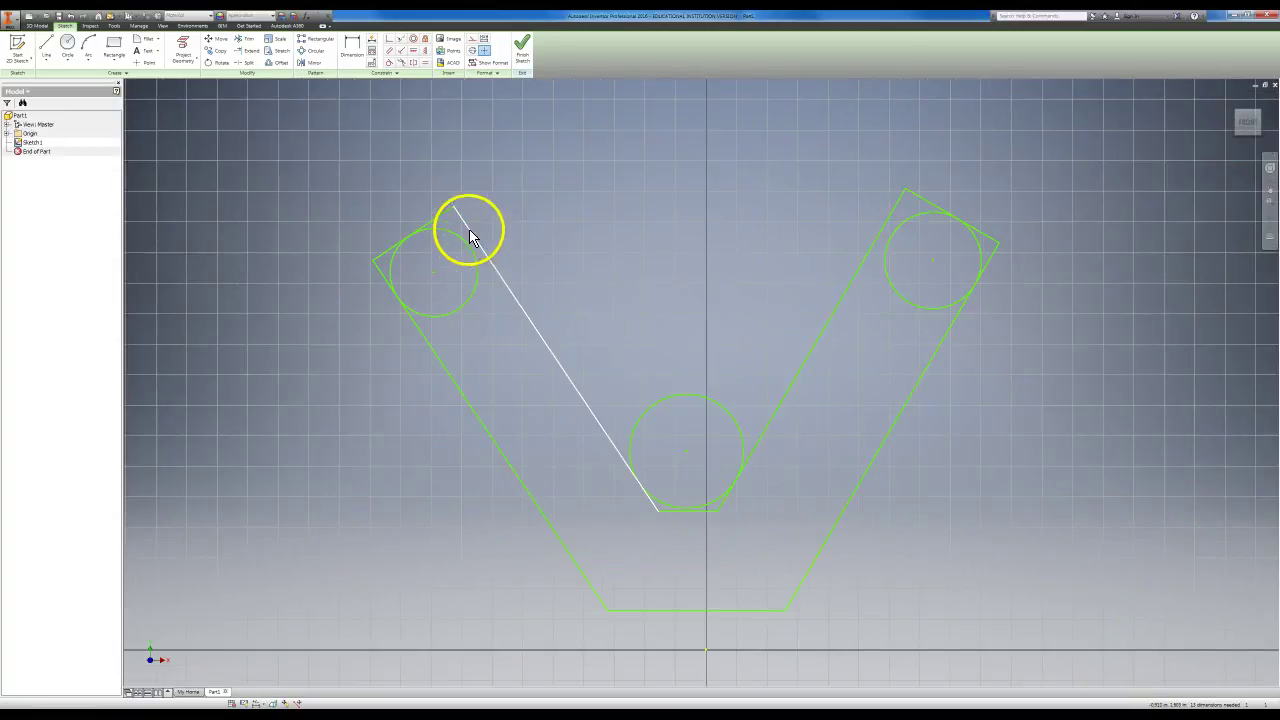
pyautogui.click(309, 357)
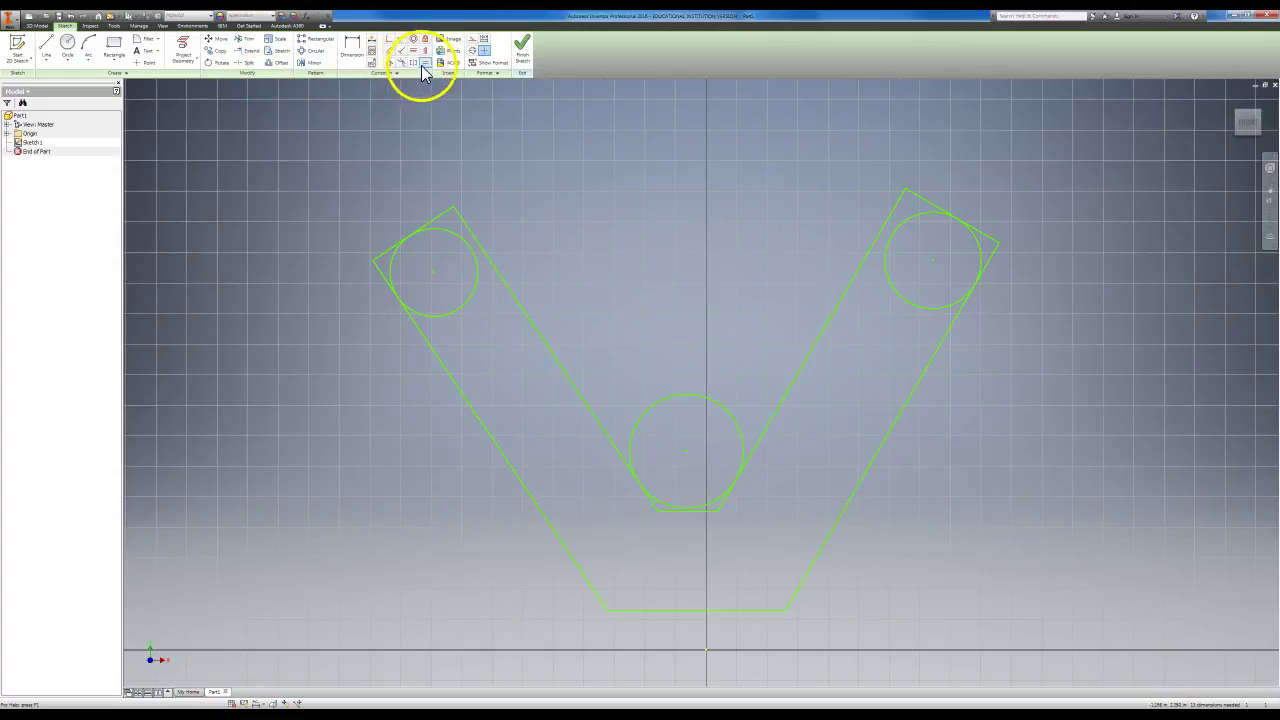
pyautogui.click(389, 50)
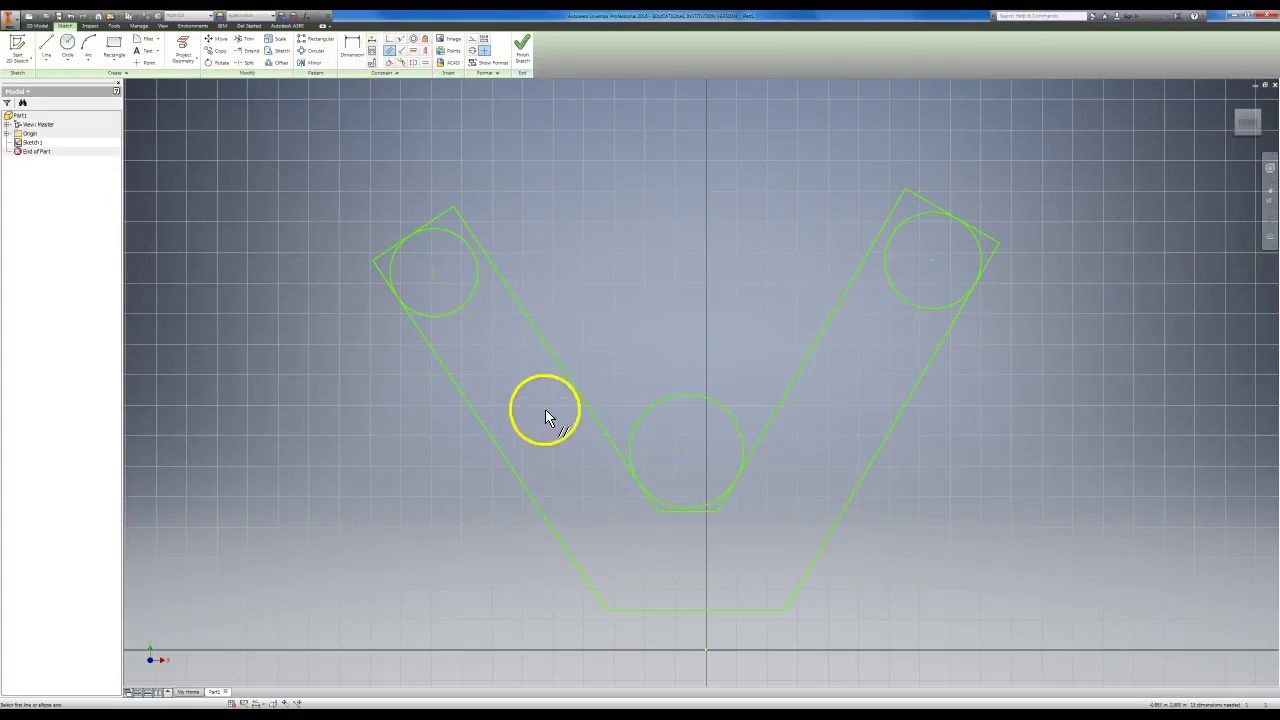
pyautogui.click(549, 354)
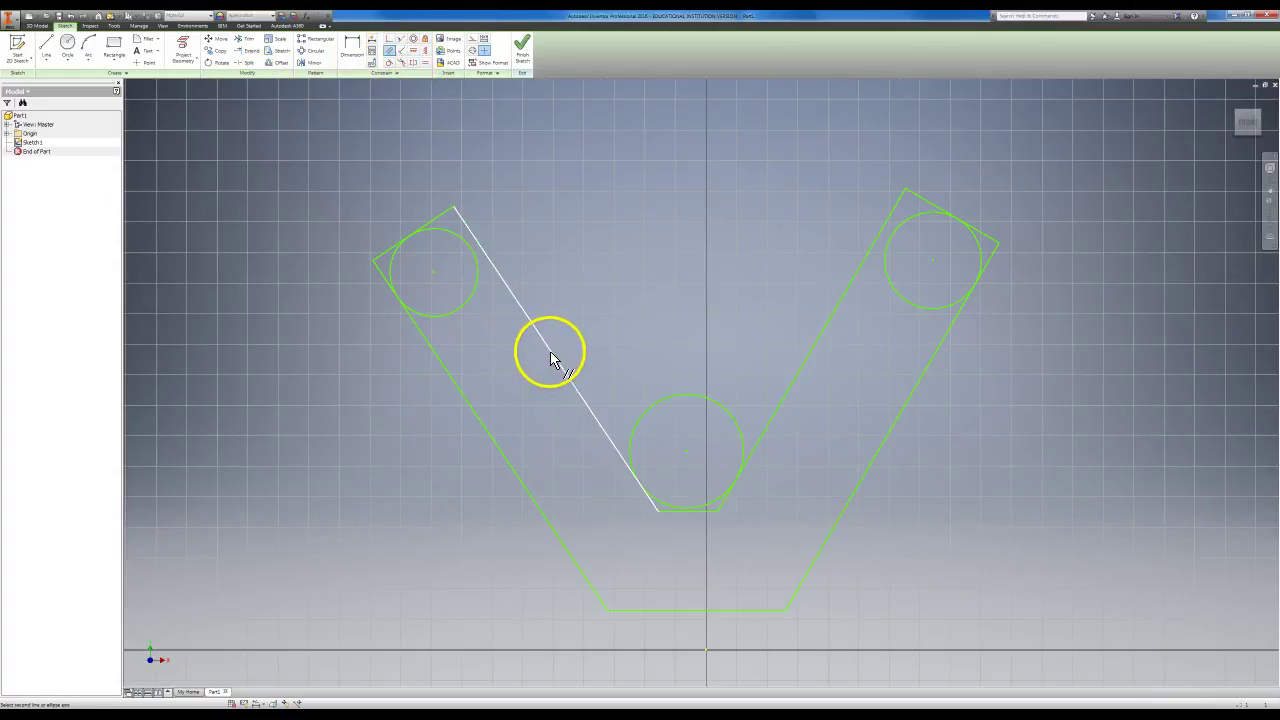
pyautogui.click(485, 435)
pyautogui.click(214, 104)
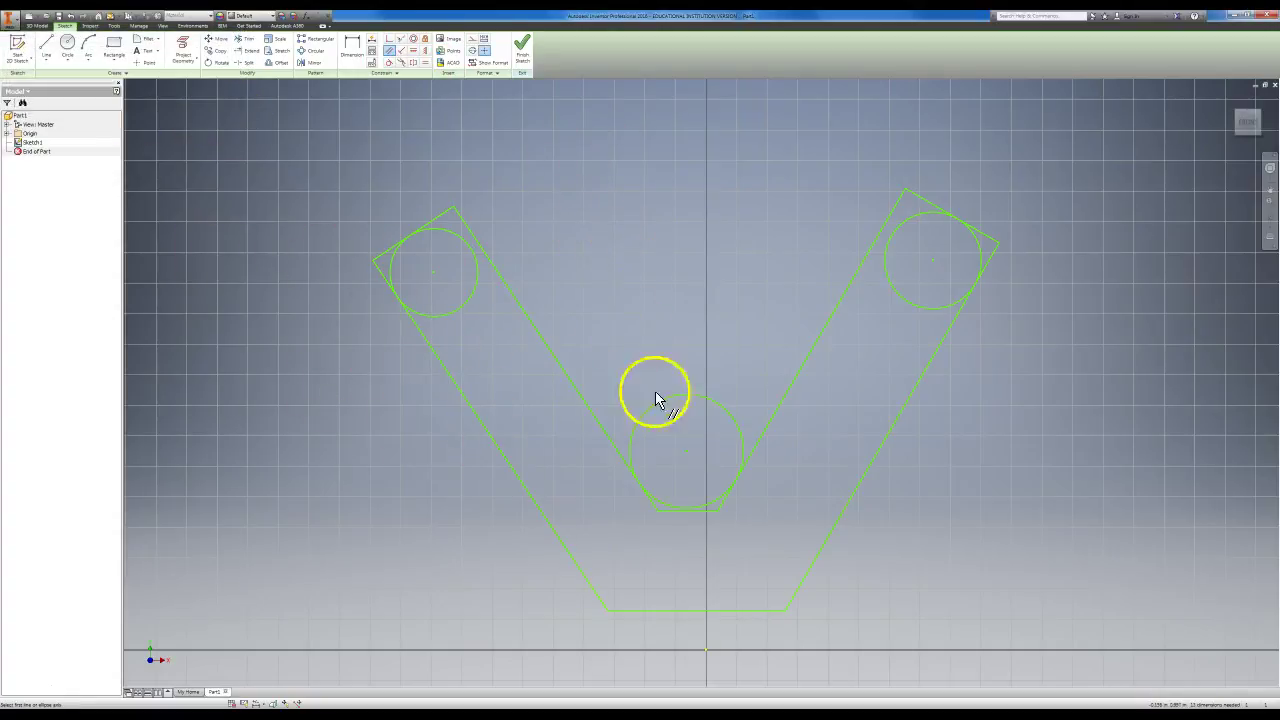
pyautogui.rightClick(660, 240)
pyautogui.click(701, 243)
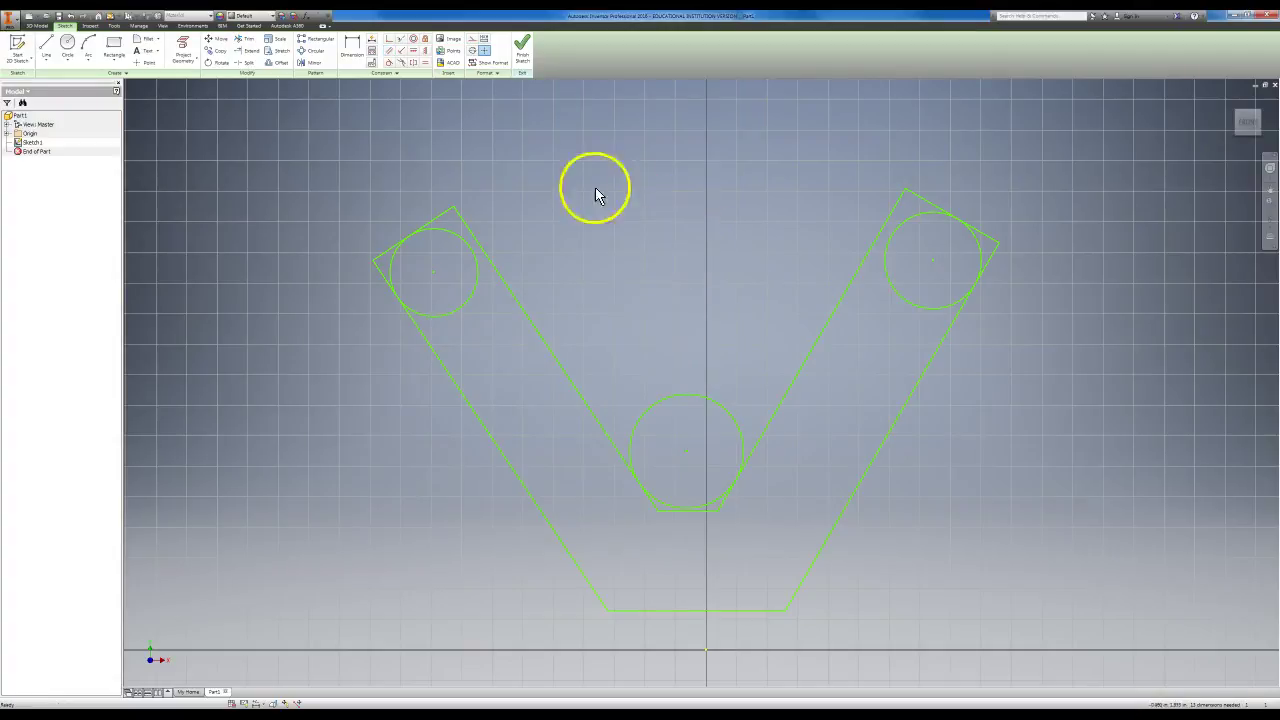
# - Trim the left arm's outer corner and the inner part of its circle, leaving a rounded corner arc
pyautogui.click(244, 38)
pyautogui.scroll(5, 371, 262)
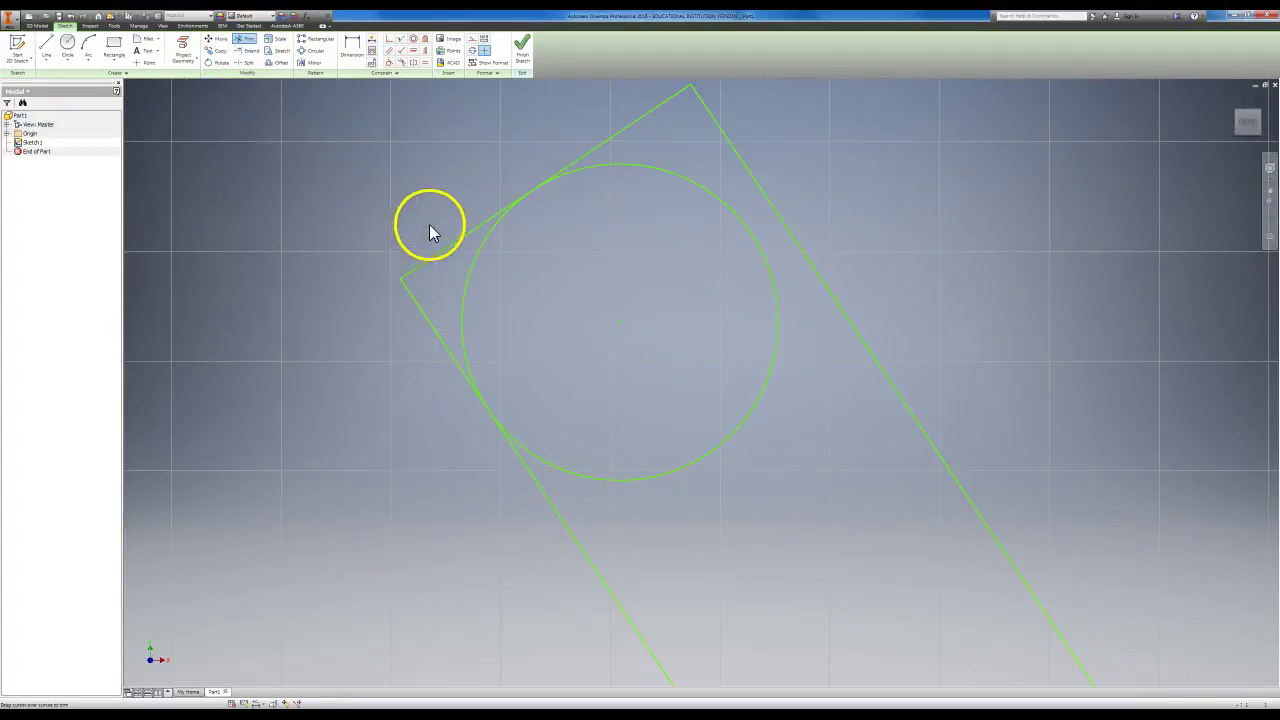
pyautogui.scroll(-5, 413, 367)
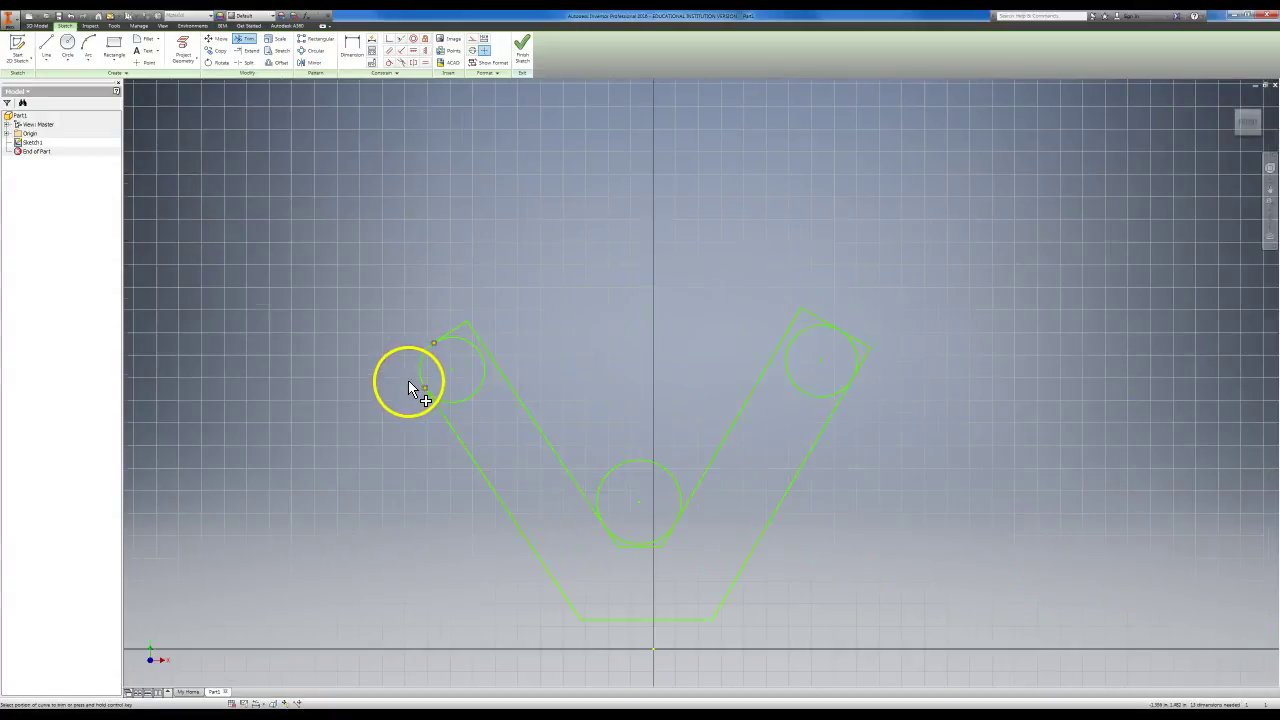
pyautogui.click(463, 386)
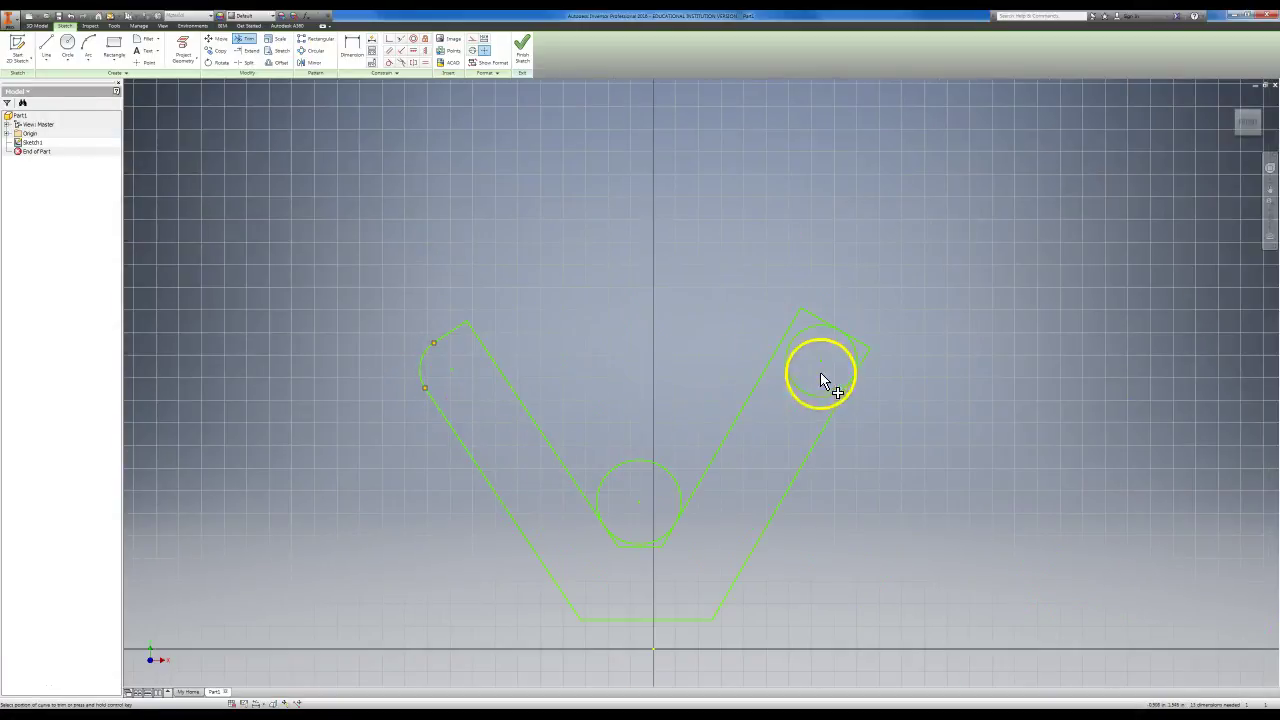
# - Trim the inner part of the right arm's circle, leaving only the arc at the outer corner
pyautogui.scroll(-2, 793, 405)
pyautogui.scroll(5, 795, 404)
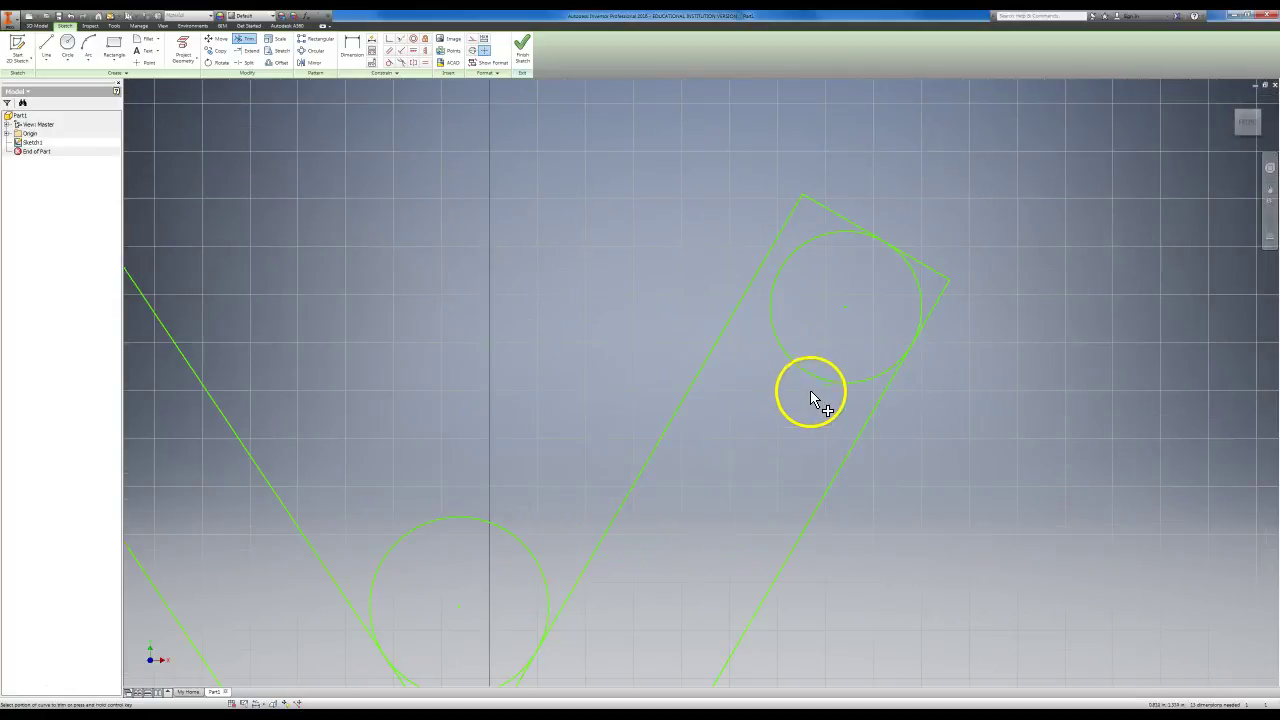
pyautogui.click(828, 380)
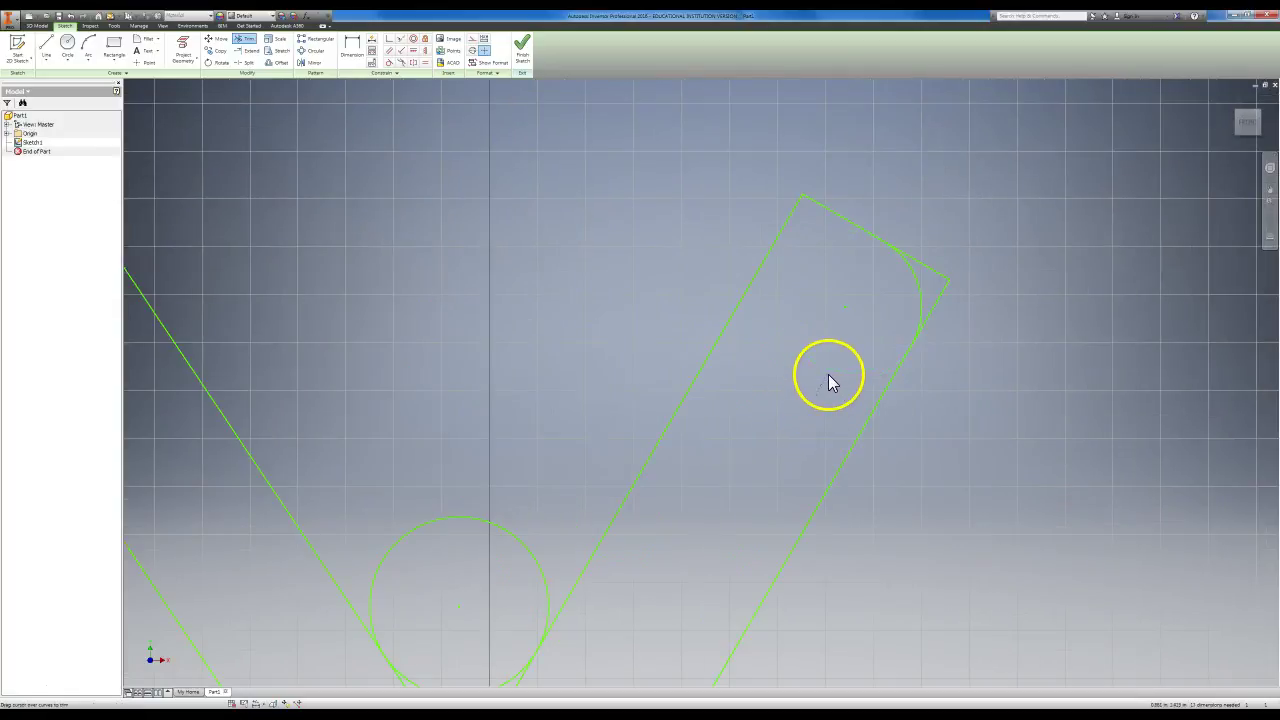
# - Trim the right arm's outer corner, then trim the central circle and the flat inner base into a rounded V bottom
pyautogui.click(948, 264)
pyautogui.scroll(-4, 599, 344)
pyautogui.scroll(3, 599, 344)
pyautogui.scroll(3, 539, 428)
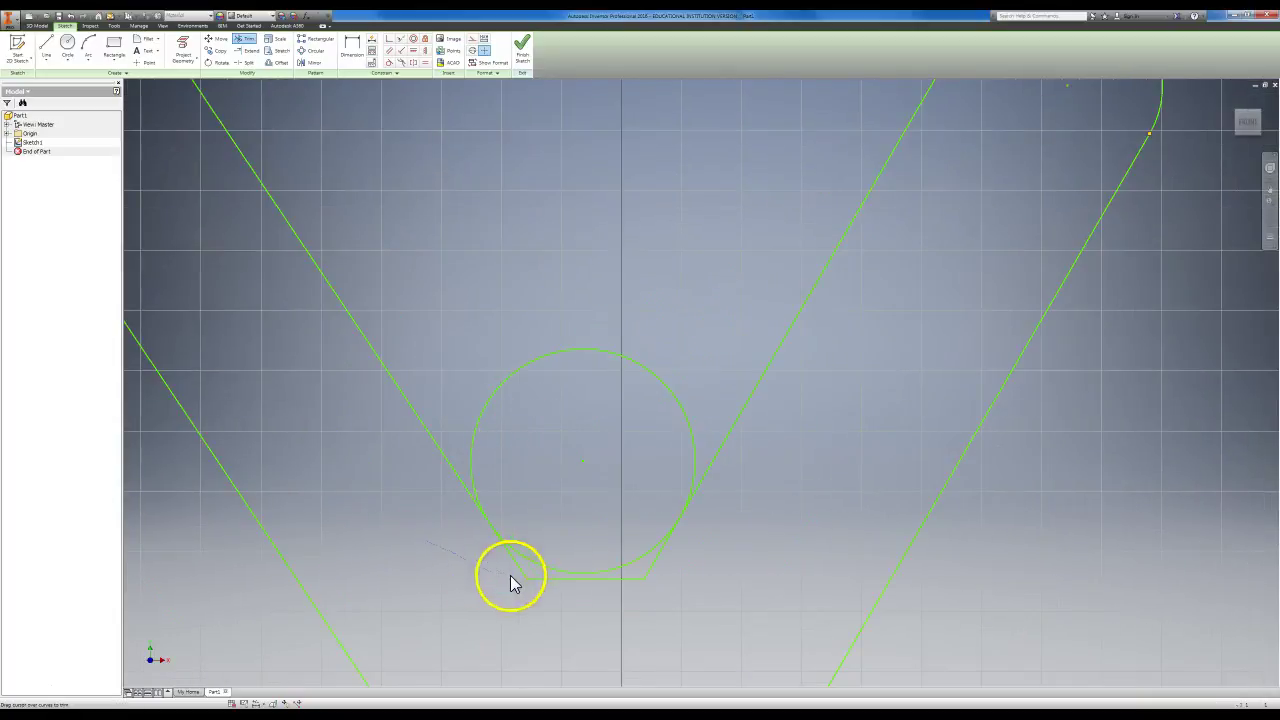
pyautogui.click(643, 581)
pyautogui.scroll(-2, 626, 585)
pyautogui.scroll(-4, 528, 499)
pyautogui.scroll(3, 525, 516)
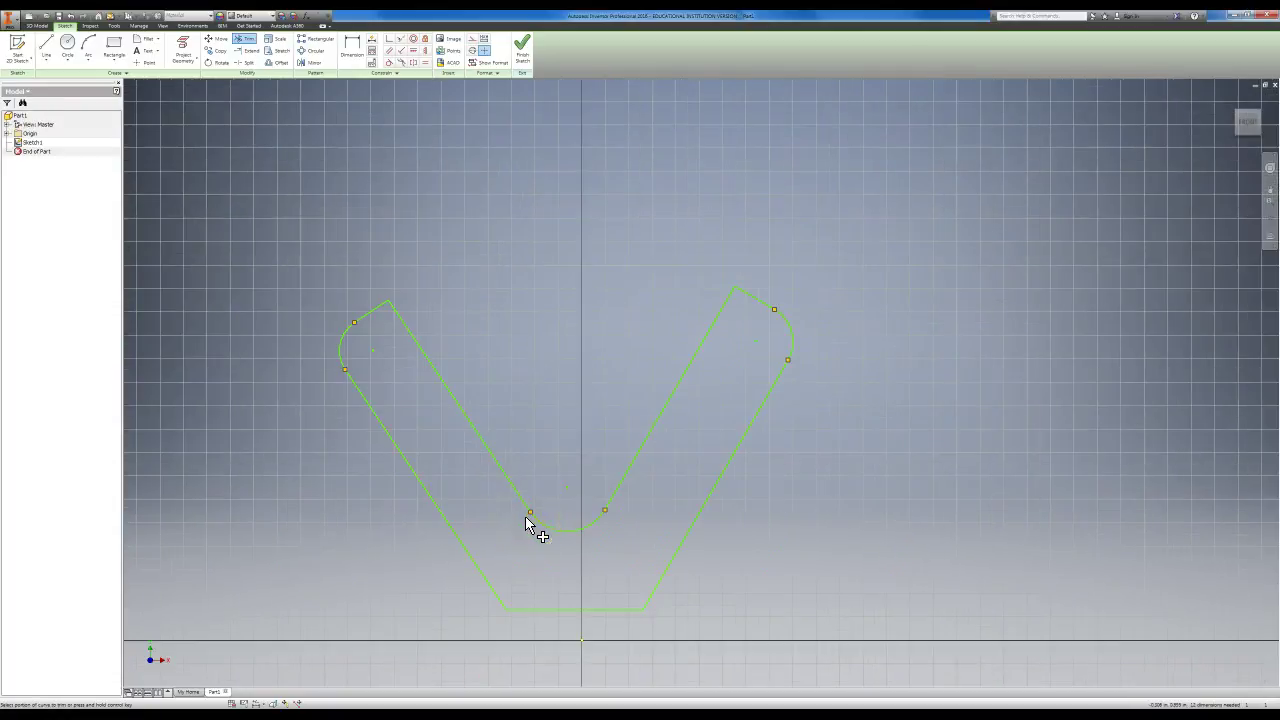
pyautogui.rightClick(266, 200)
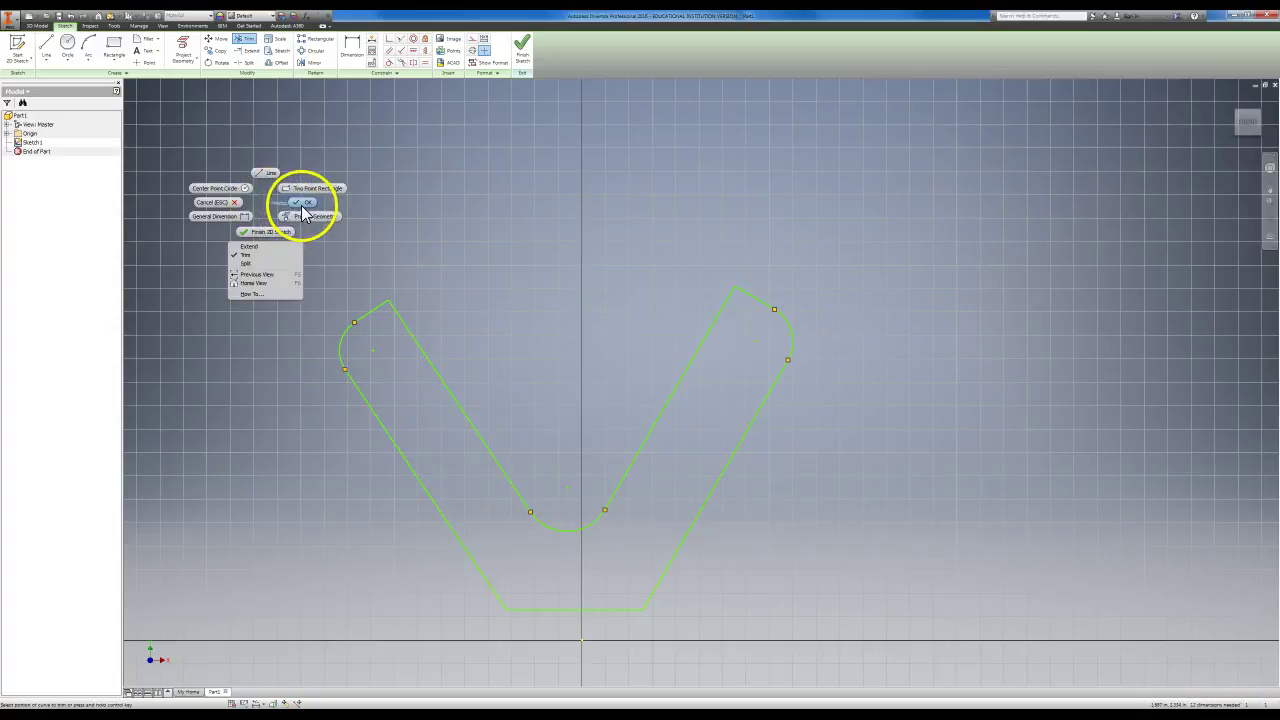
pyautogui.click(302, 206)
# - Apply equal constraints so the left corner arc, right corner arc and inner V-bottom arc share the same radius
pyautogui.click(425, 62)
pyautogui.click(342, 346)
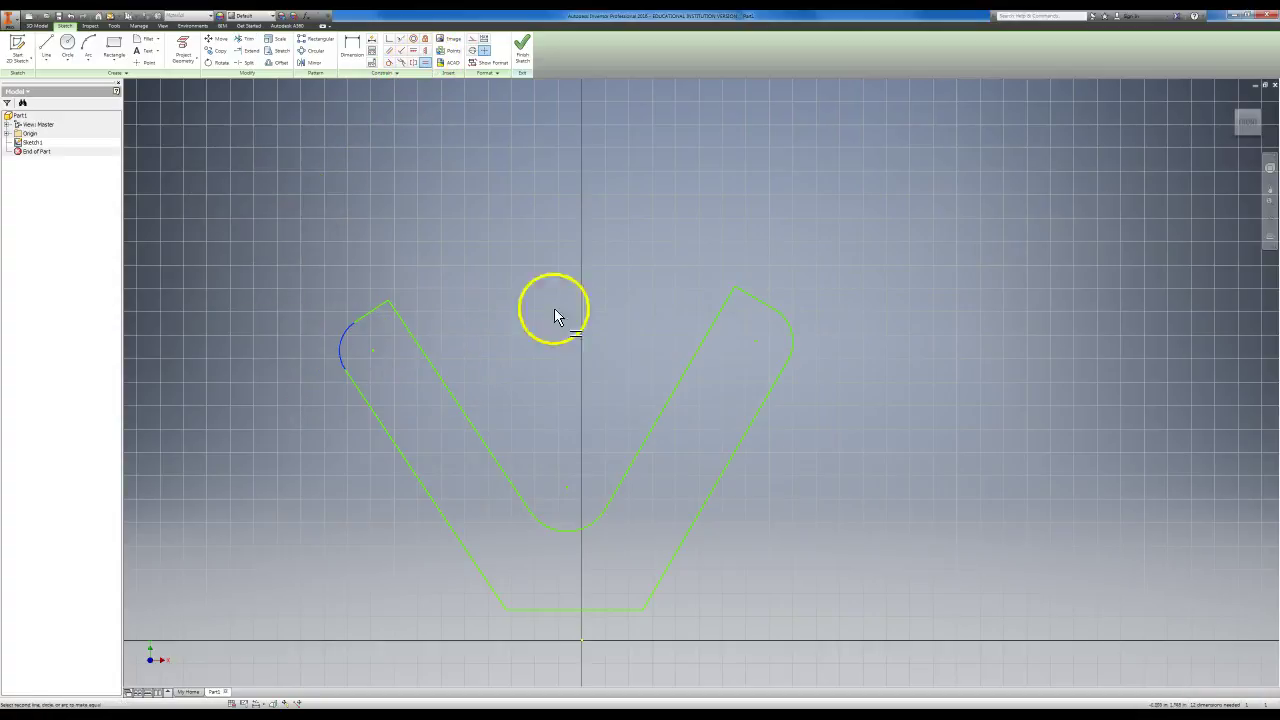
pyautogui.click(793, 343)
pyautogui.click(569, 538)
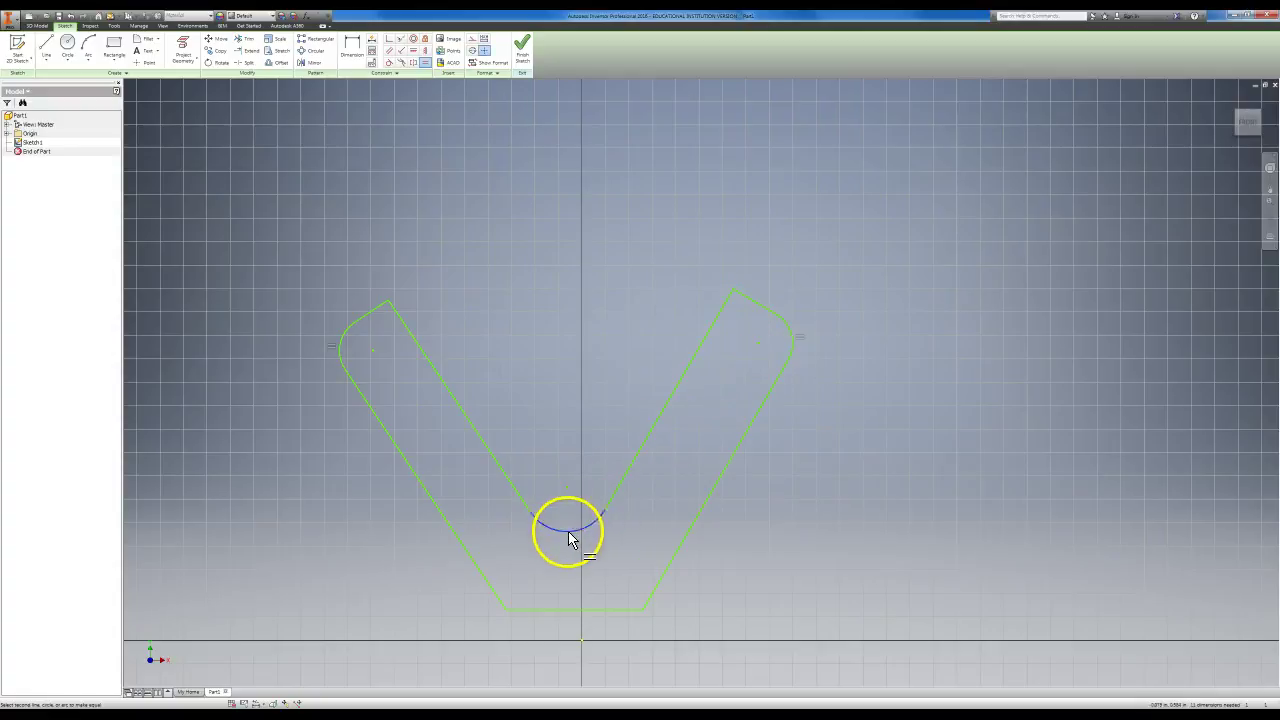
pyautogui.click(793, 343)
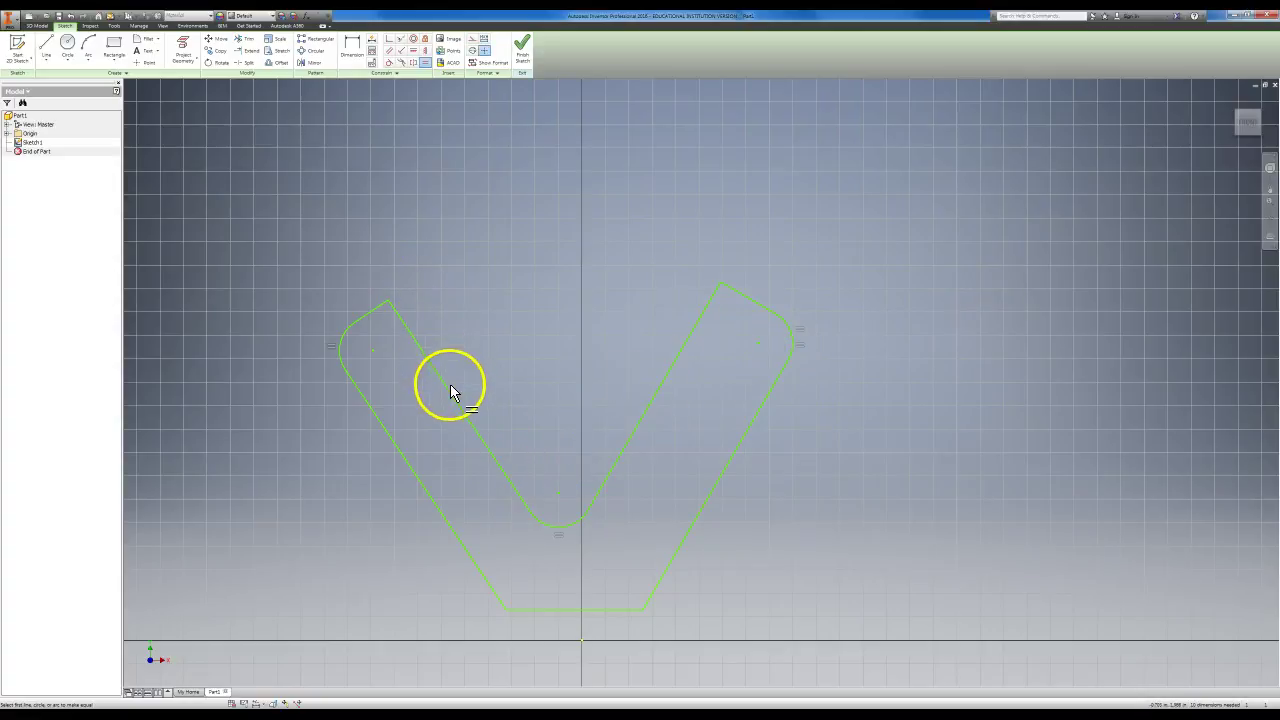
# - Make each line of the left arm equal to its right-arm counterpart: outer slanted, inner slanted and end lines
pyautogui.click(410, 456)
pyautogui.click(739, 452)
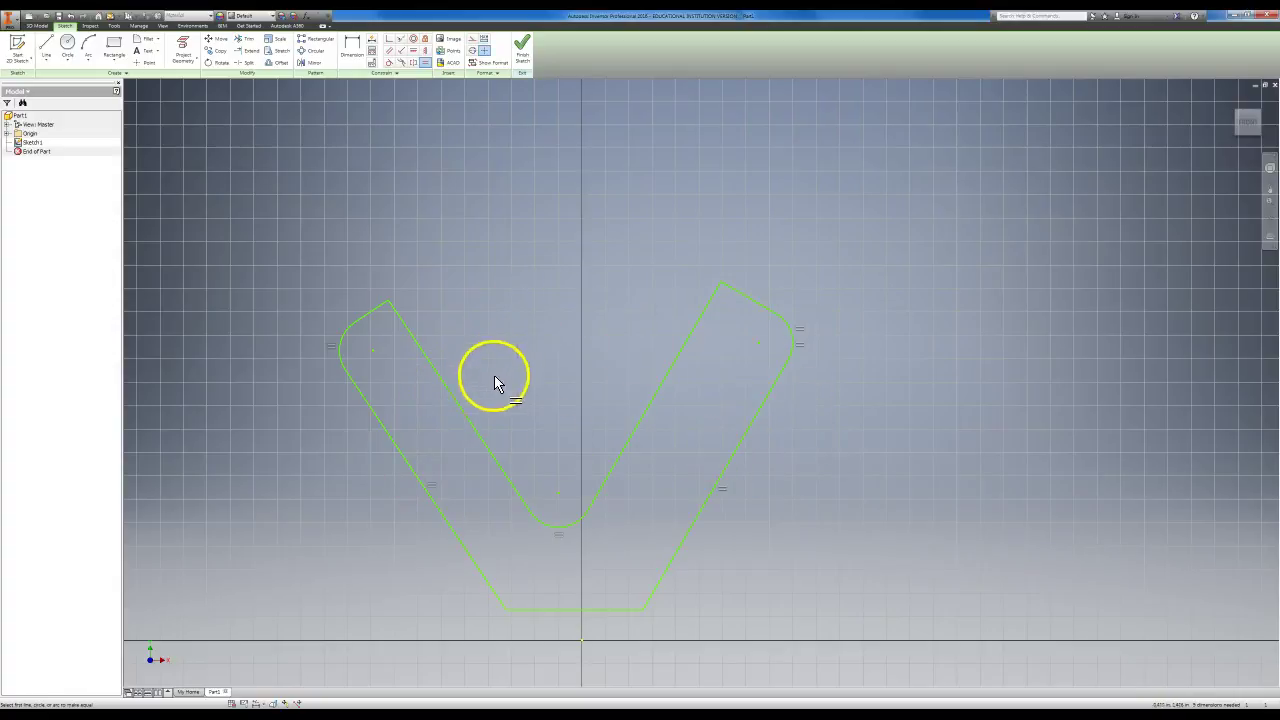
pyautogui.click(467, 415)
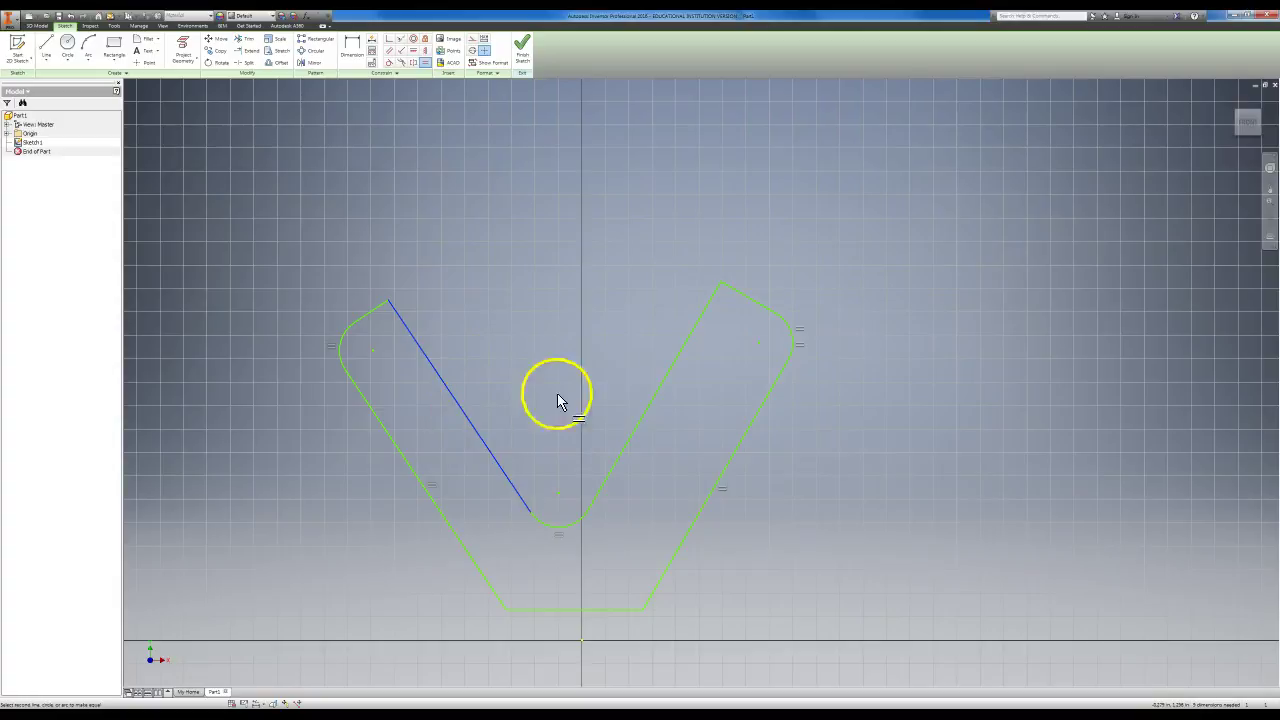
pyautogui.click(649, 410)
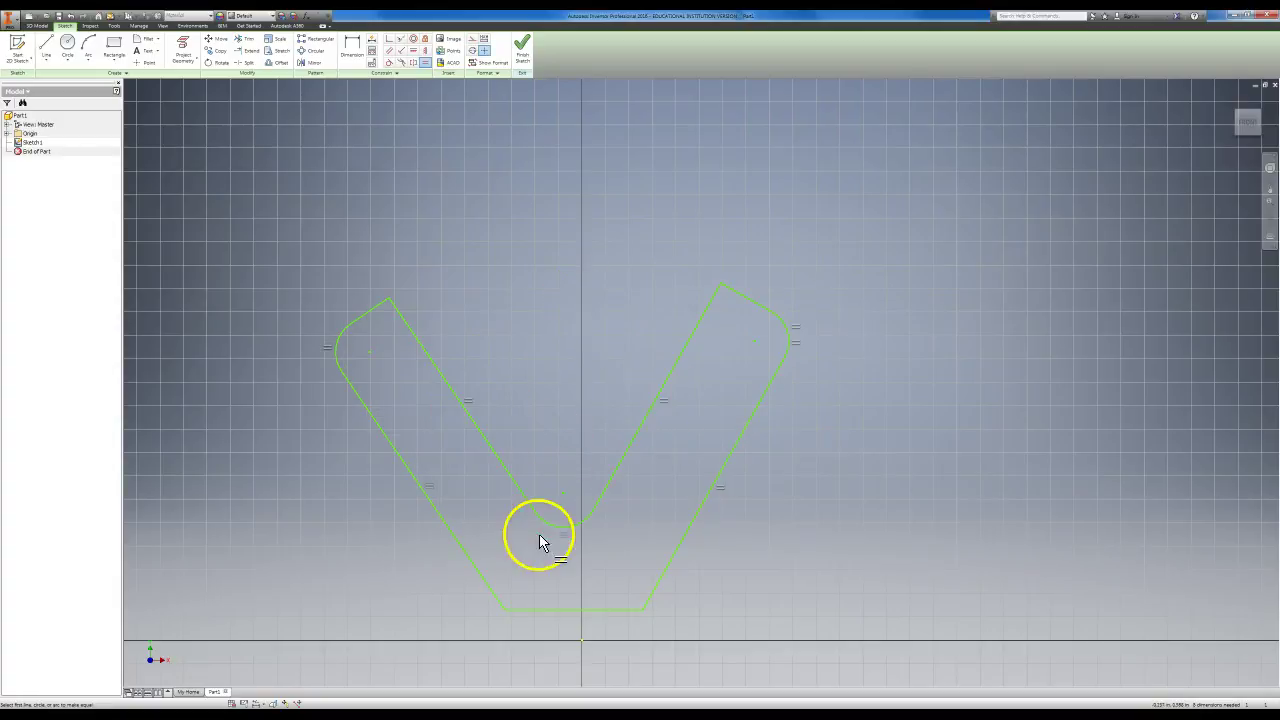
pyautogui.click(377, 316)
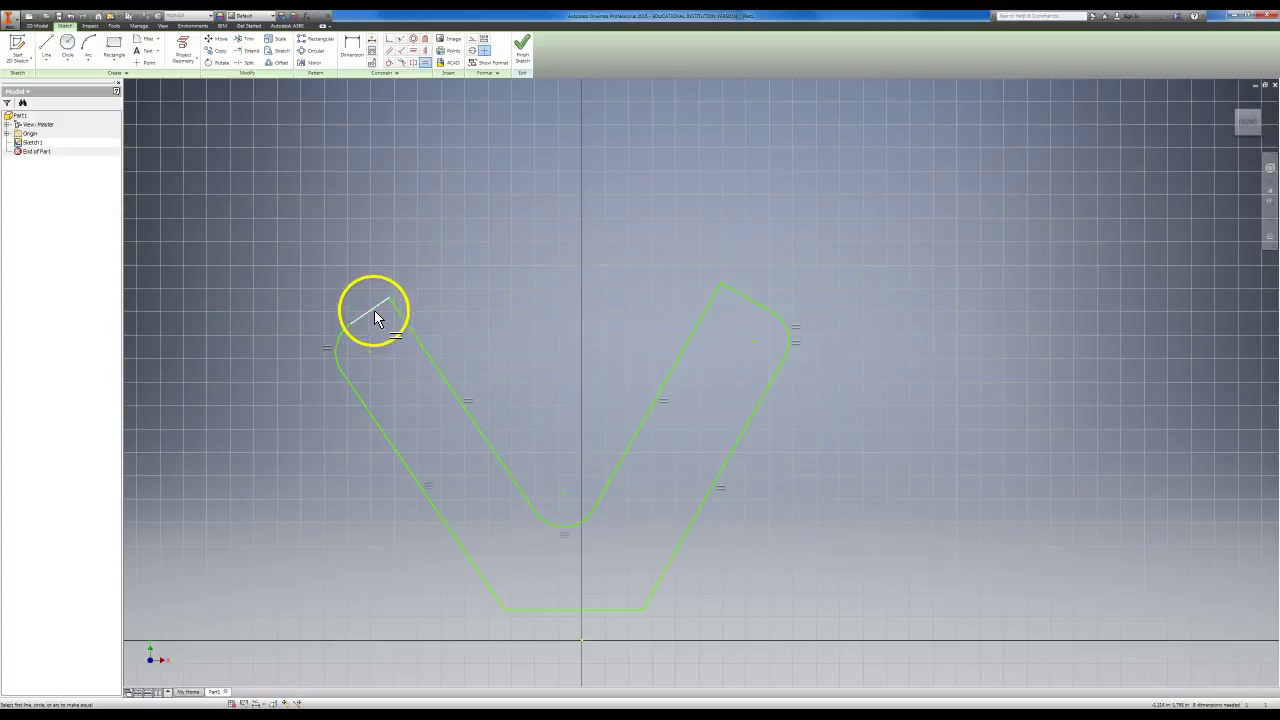
pyautogui.click(747, 298)
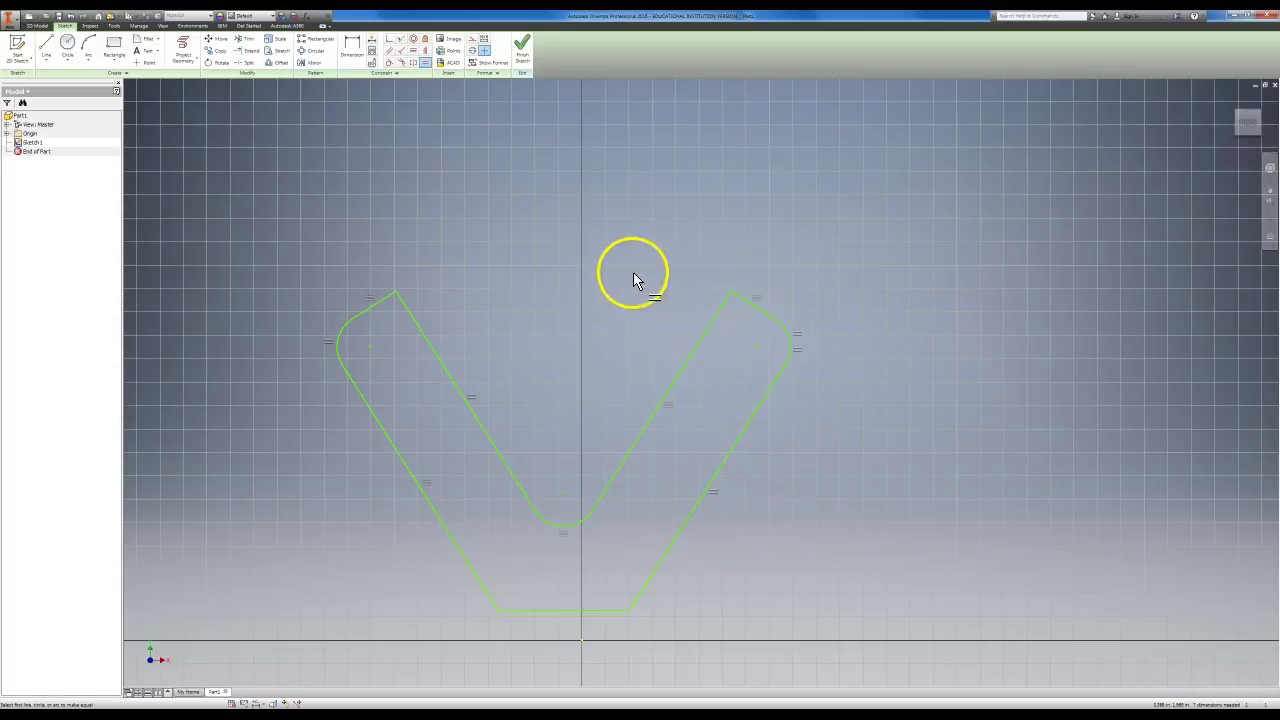
pyautogui.rightClick(508, 240)
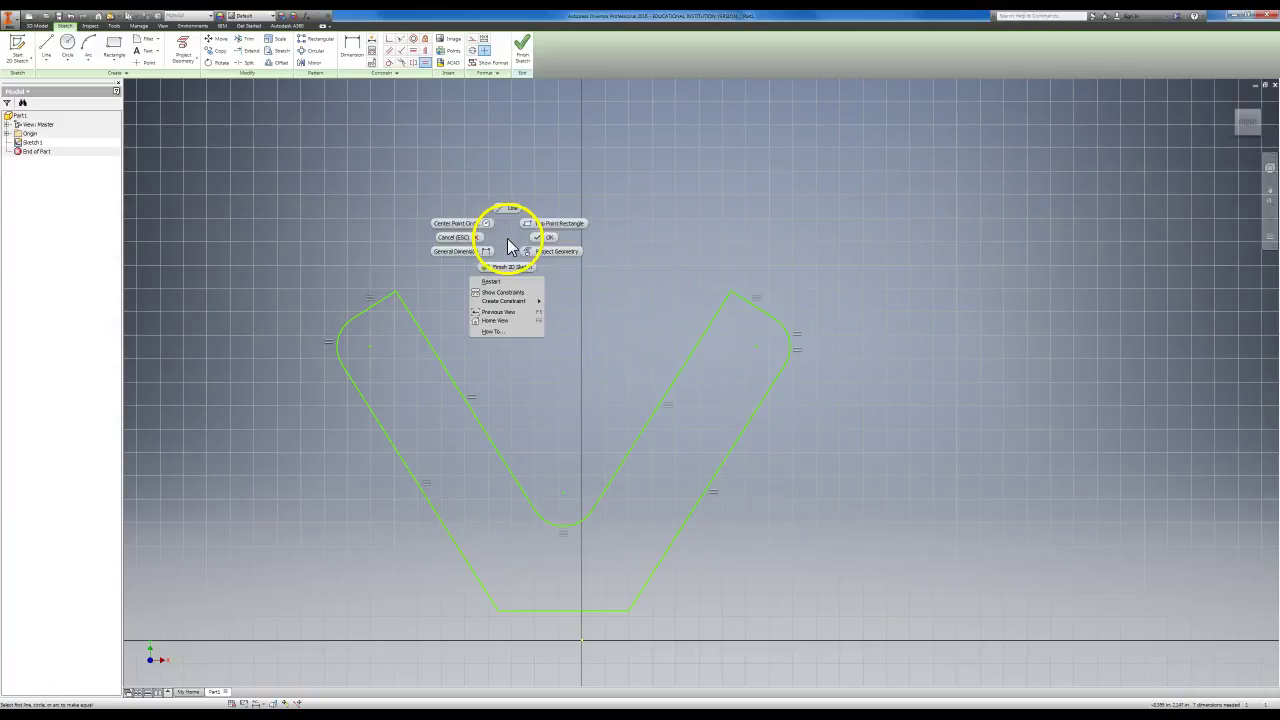
pyautogui.click(540, 244)
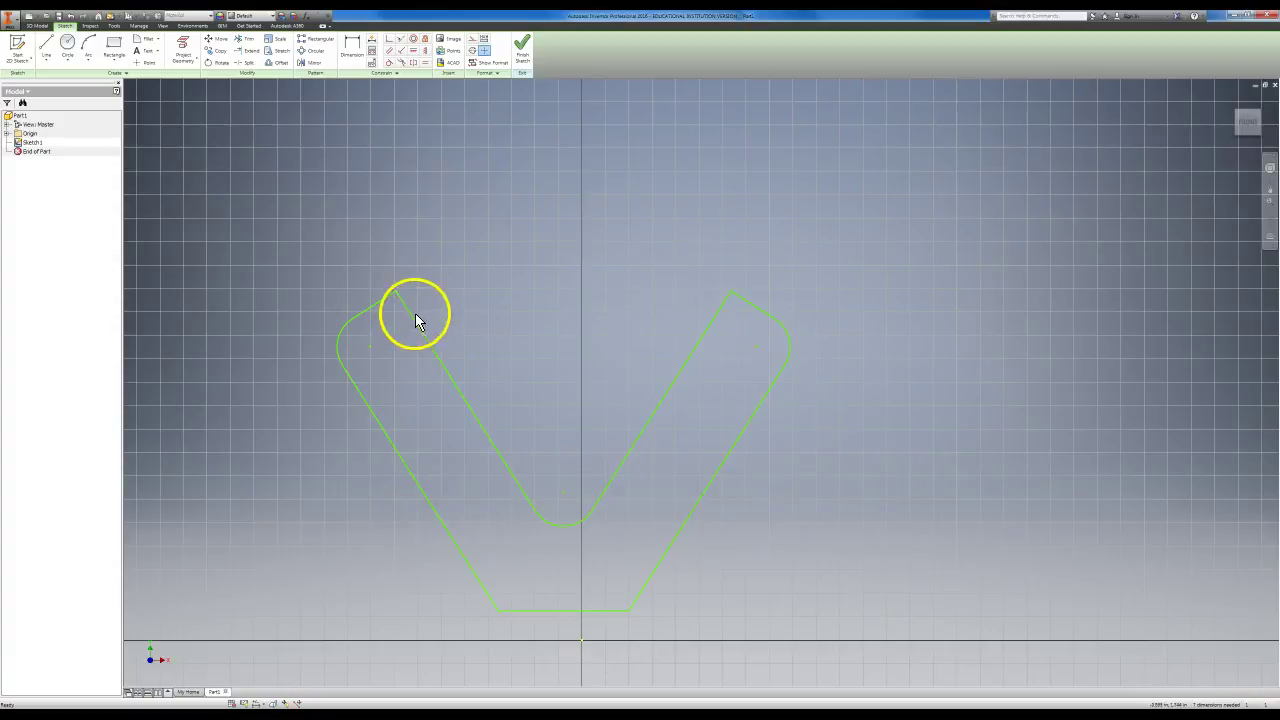
# - Project the origin's X Axis, Y Axis and Center Point into the sketch
pyautogui.click(183, 52)
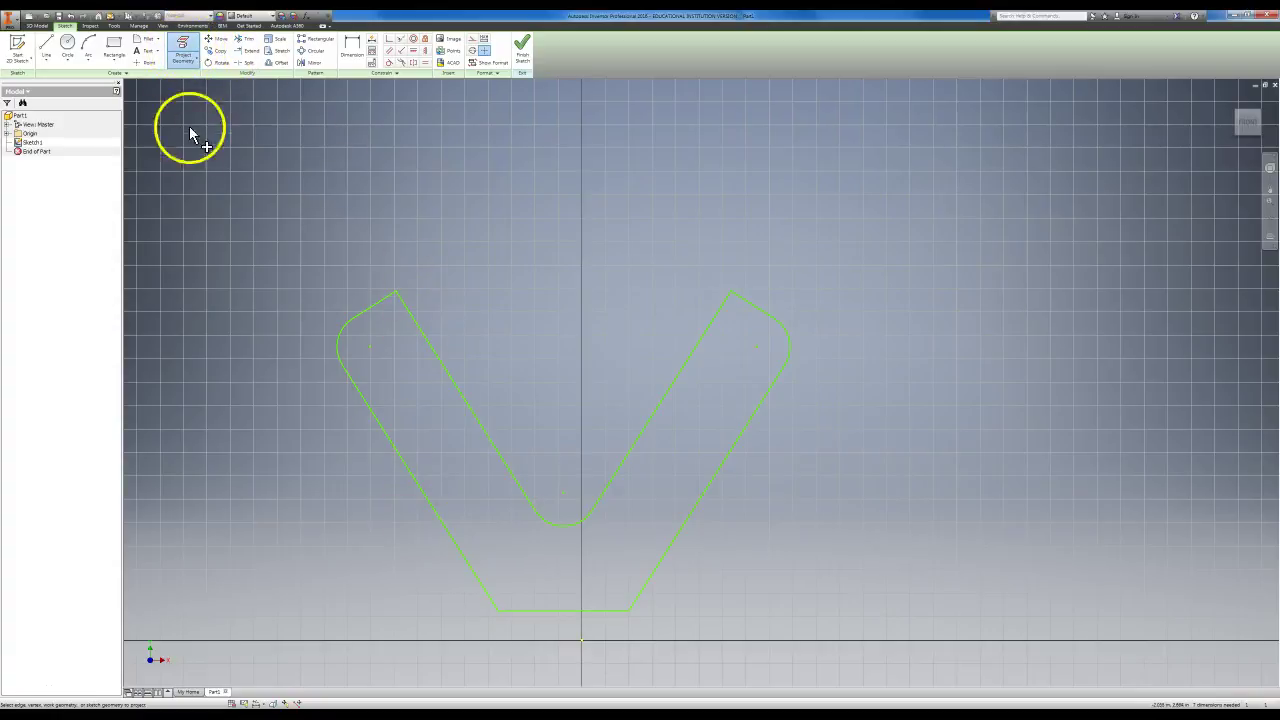
pyautogui.click(8, 133)
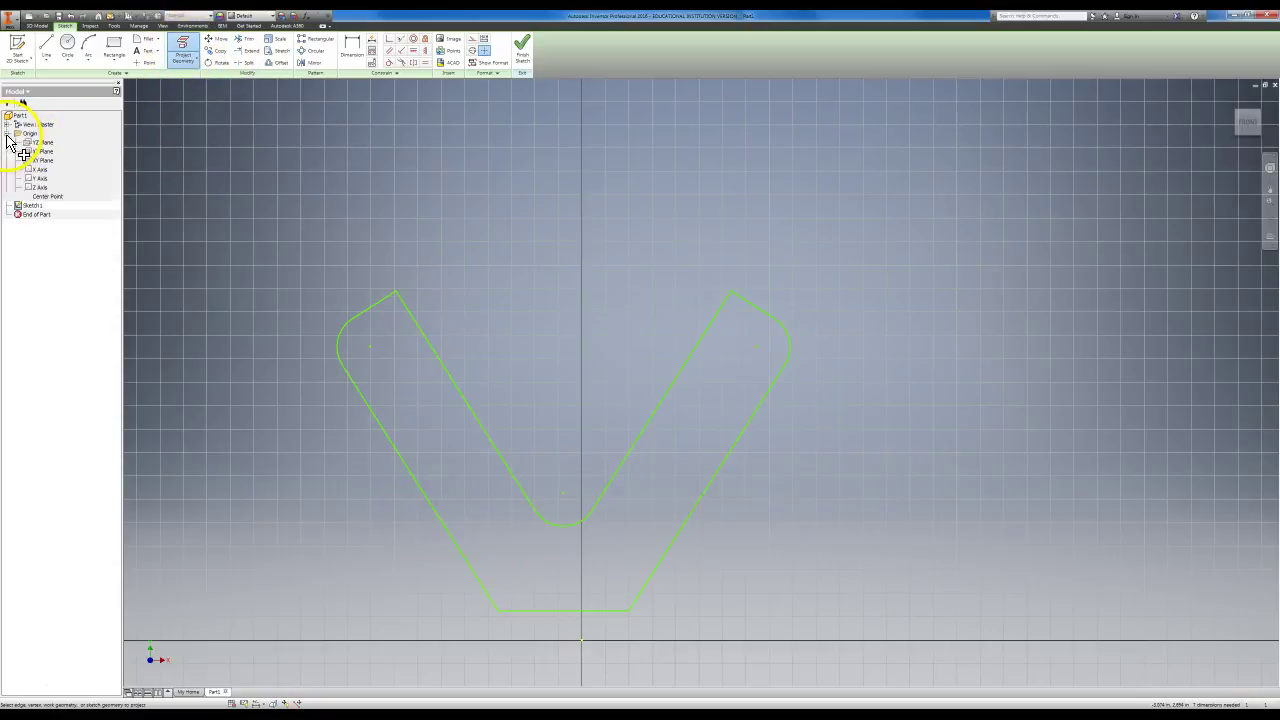
pyautogui.click(40, 179)
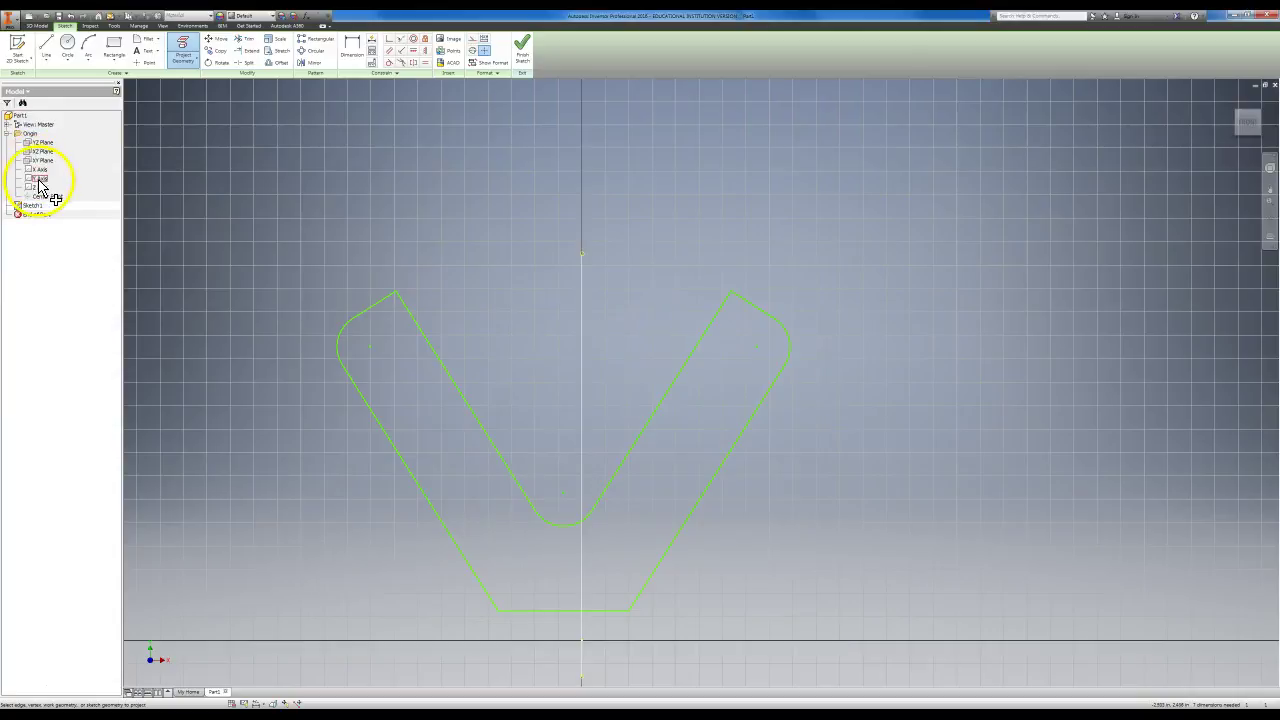
pyautogui.click(40, 171)
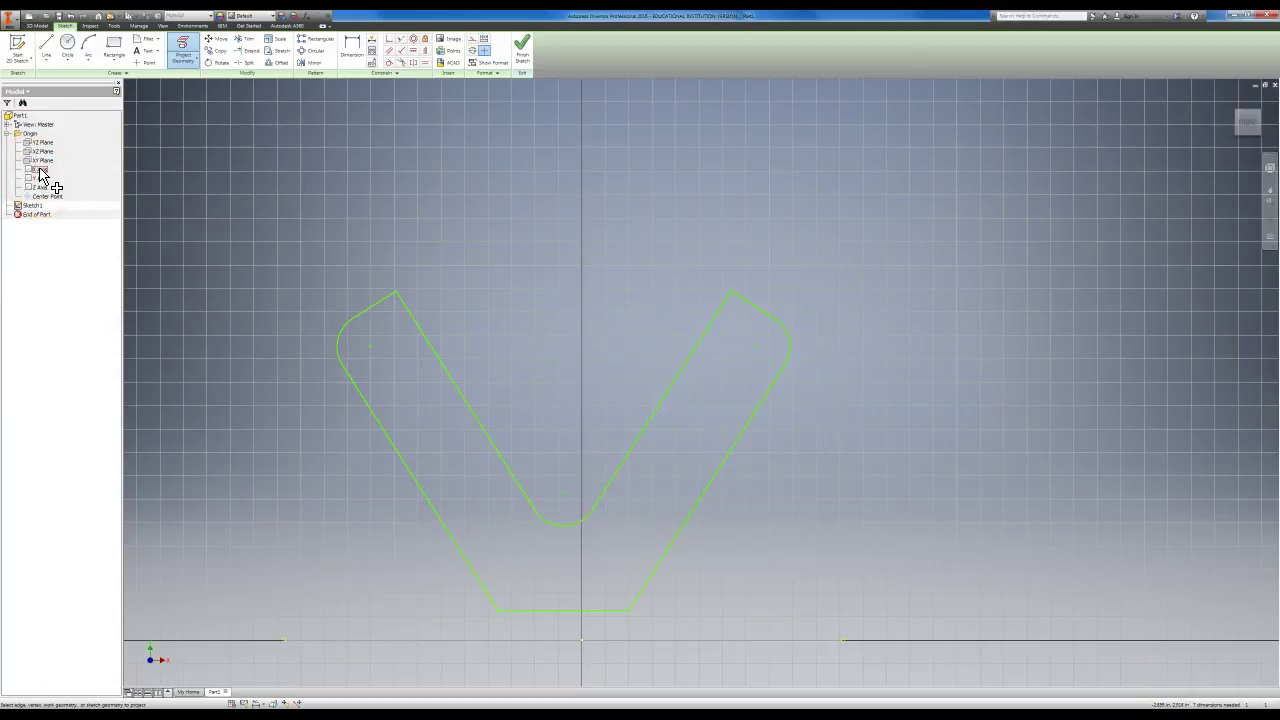
pyautogui.click(40, 179)
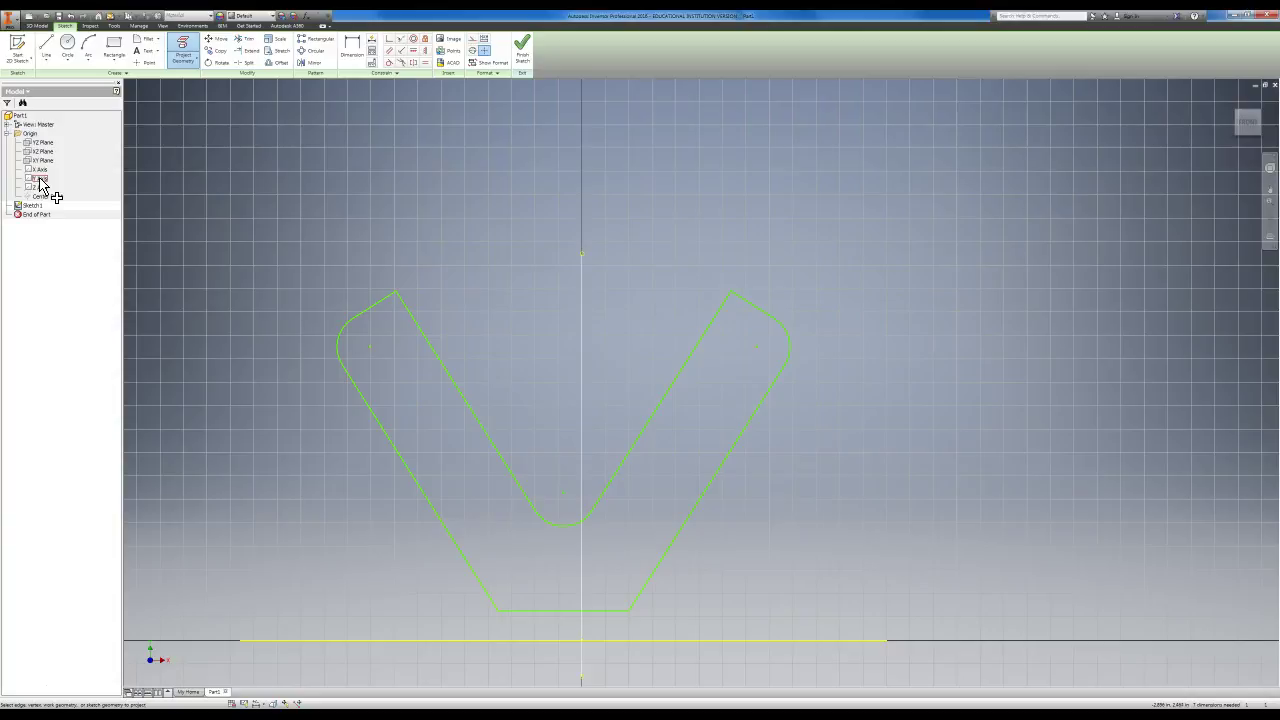
pyautogui.click(48, 197)
pyautogui.moveTo(178, 200); pyautogui.dragTo(223, 206, button='right')
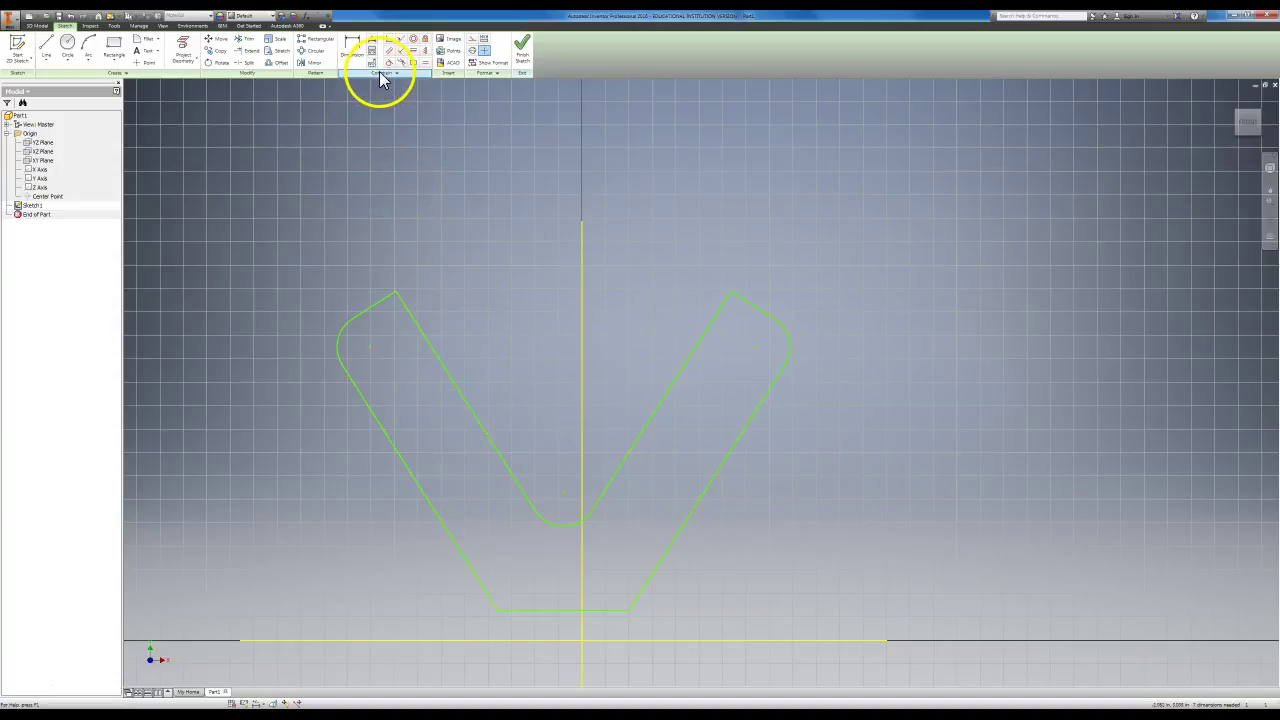
# - Constrain the inner V-bottom arc's center coincident with the projected vertical axis
pyautogui.click(390, 39)
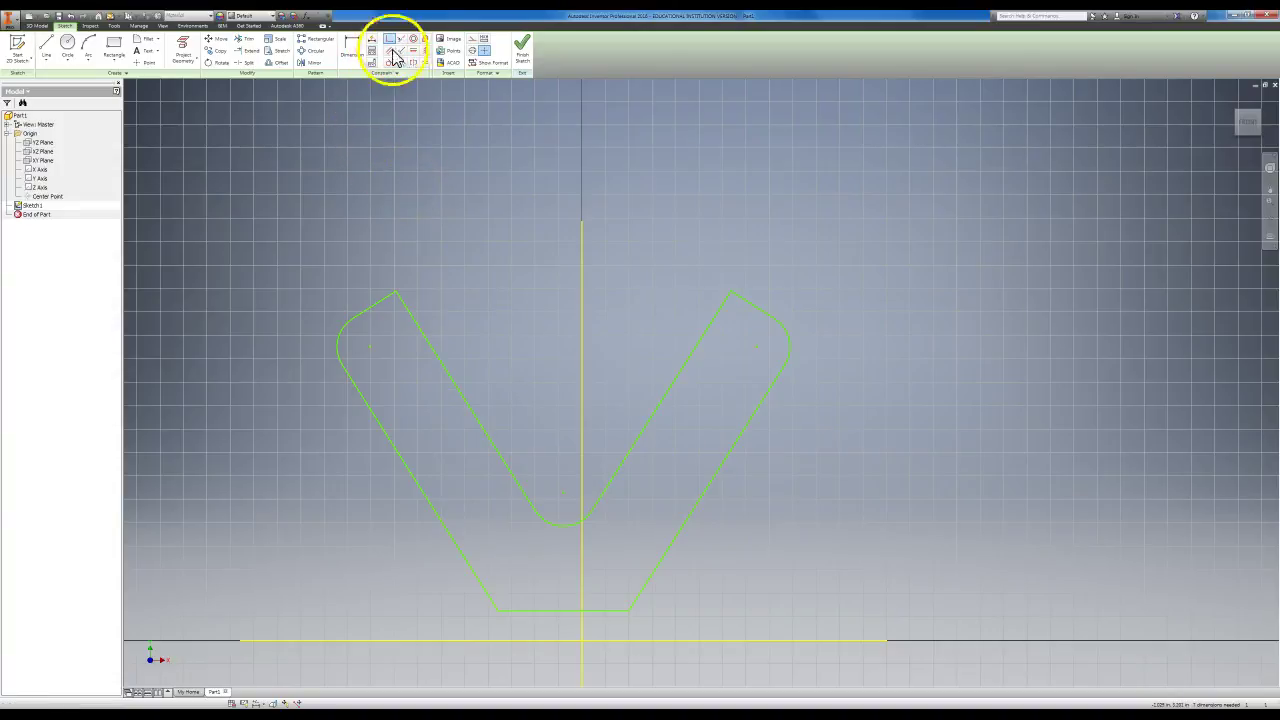
pyautogui.click(582, 465)
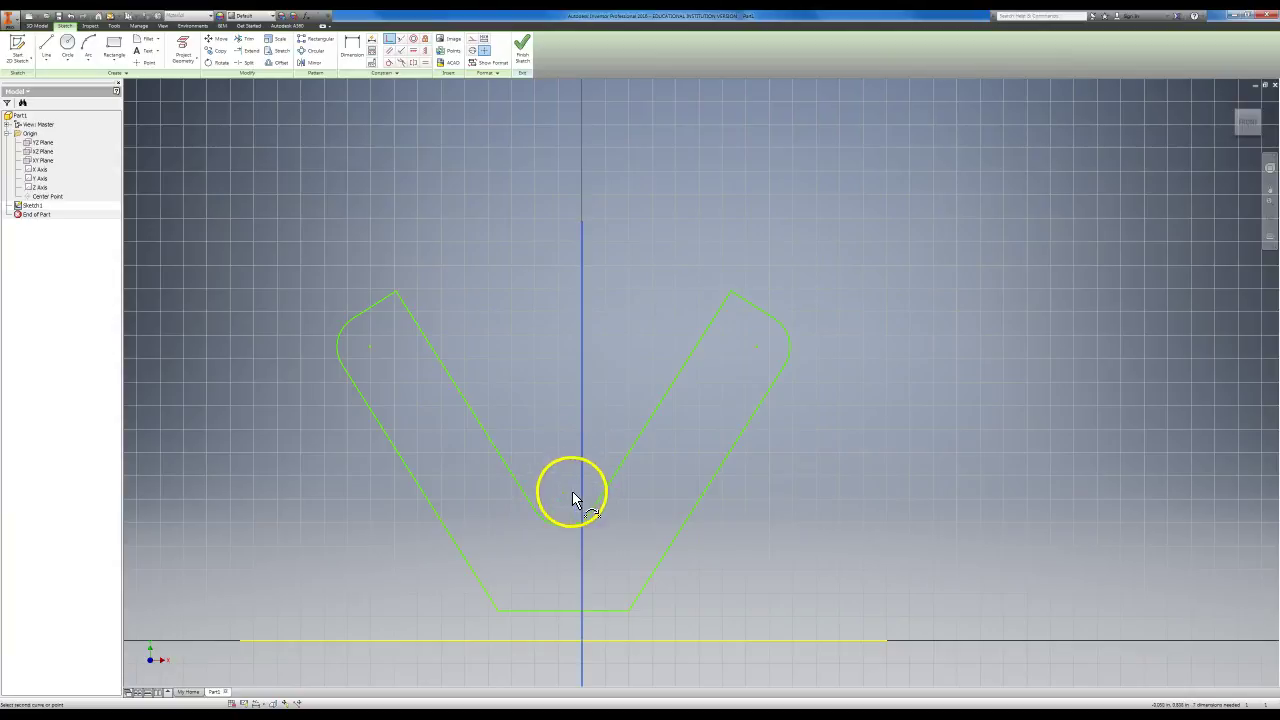
pyautogui.click(564, 495)
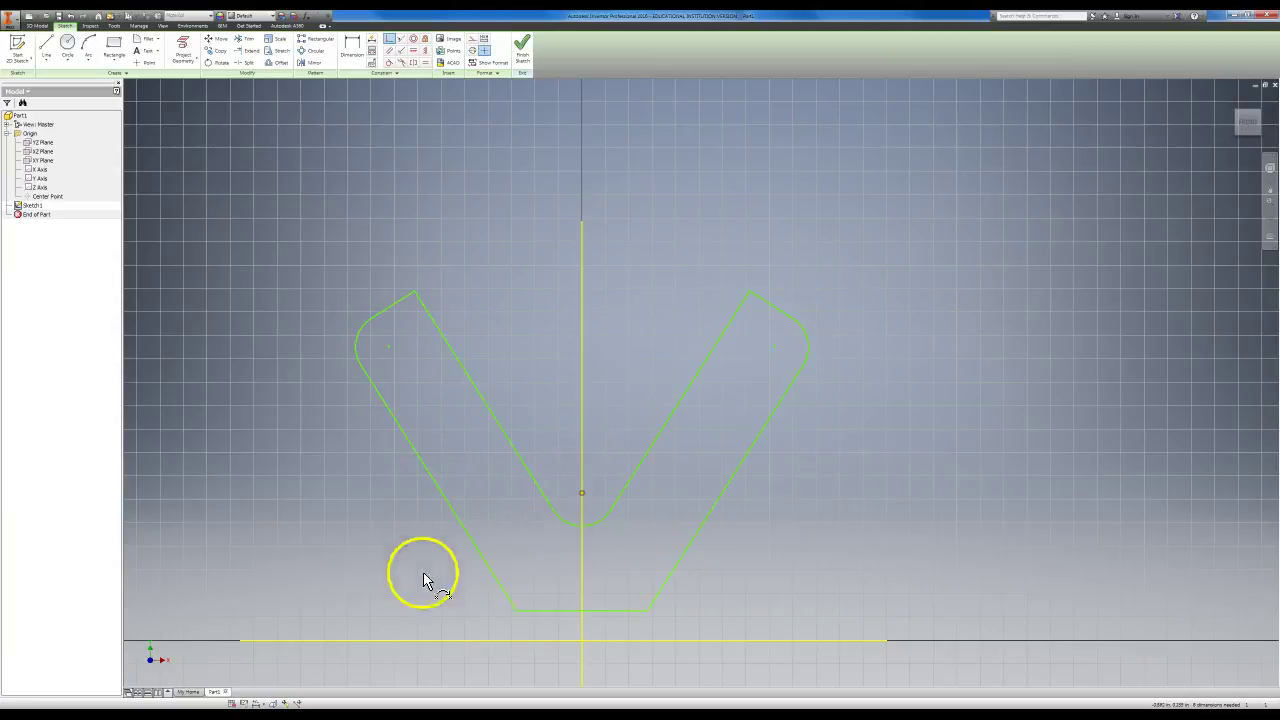
# - Make the V's base line collinear with the projected horizontal axis, and pull the left arc's center outward to stretch the V taller
pyautogui.click(563, 611)
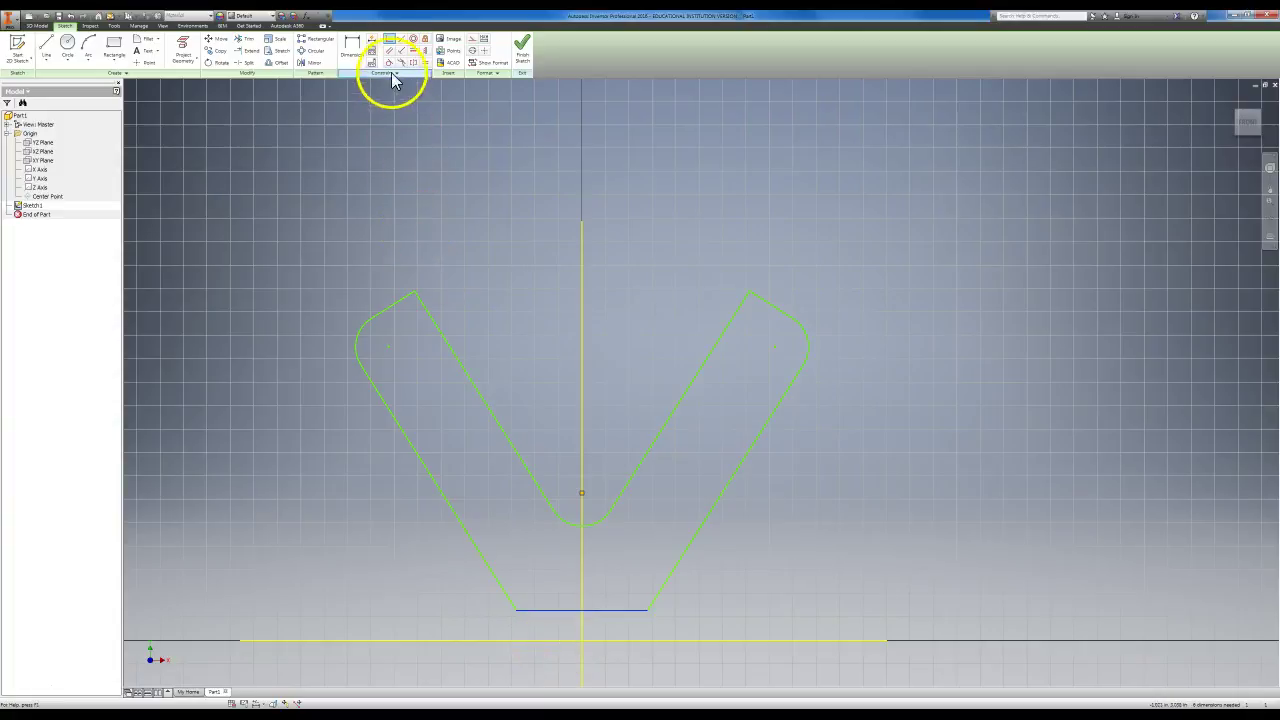
pyautogui.click(402, 40)
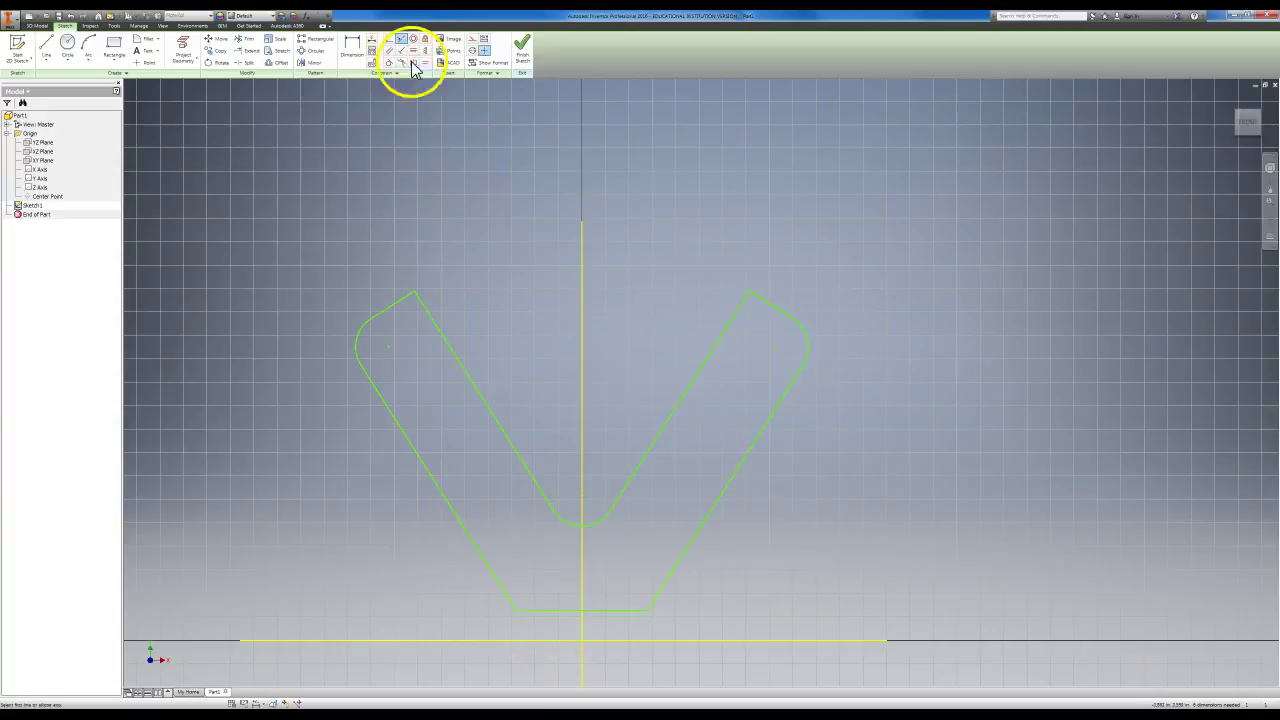
pyautogui.click(548, 619)
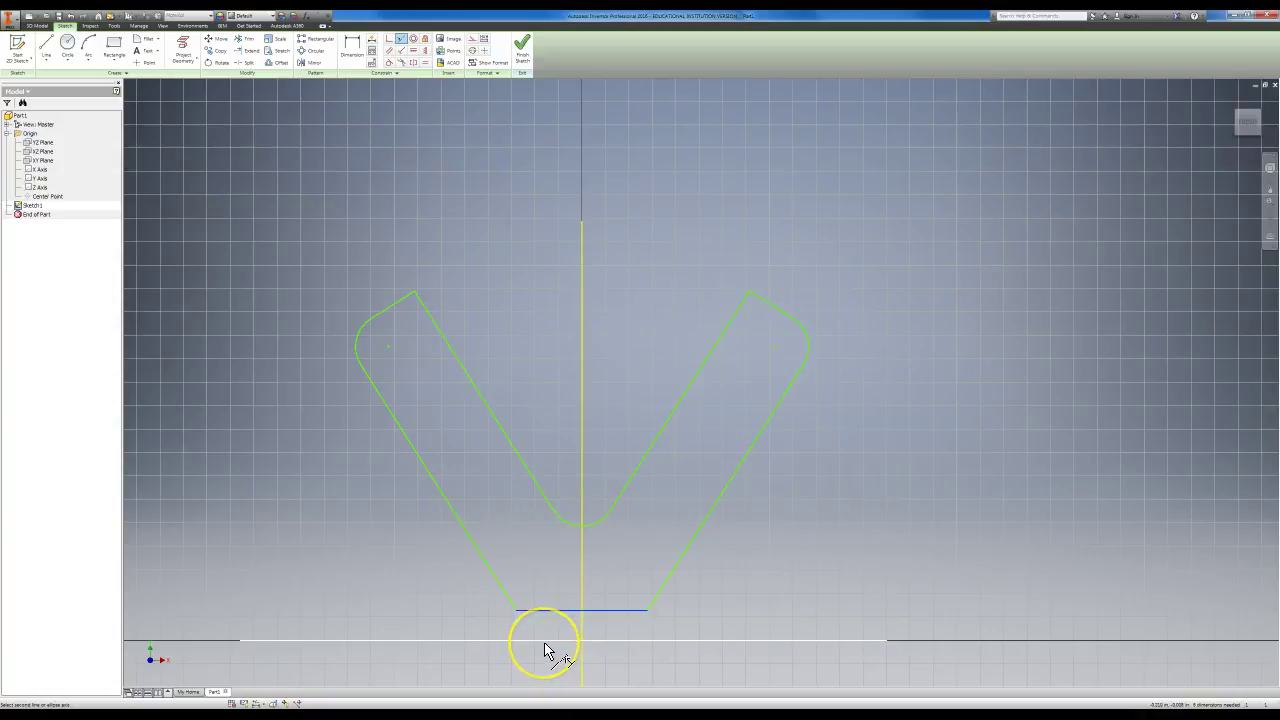
pyautogui.click(546, 642)
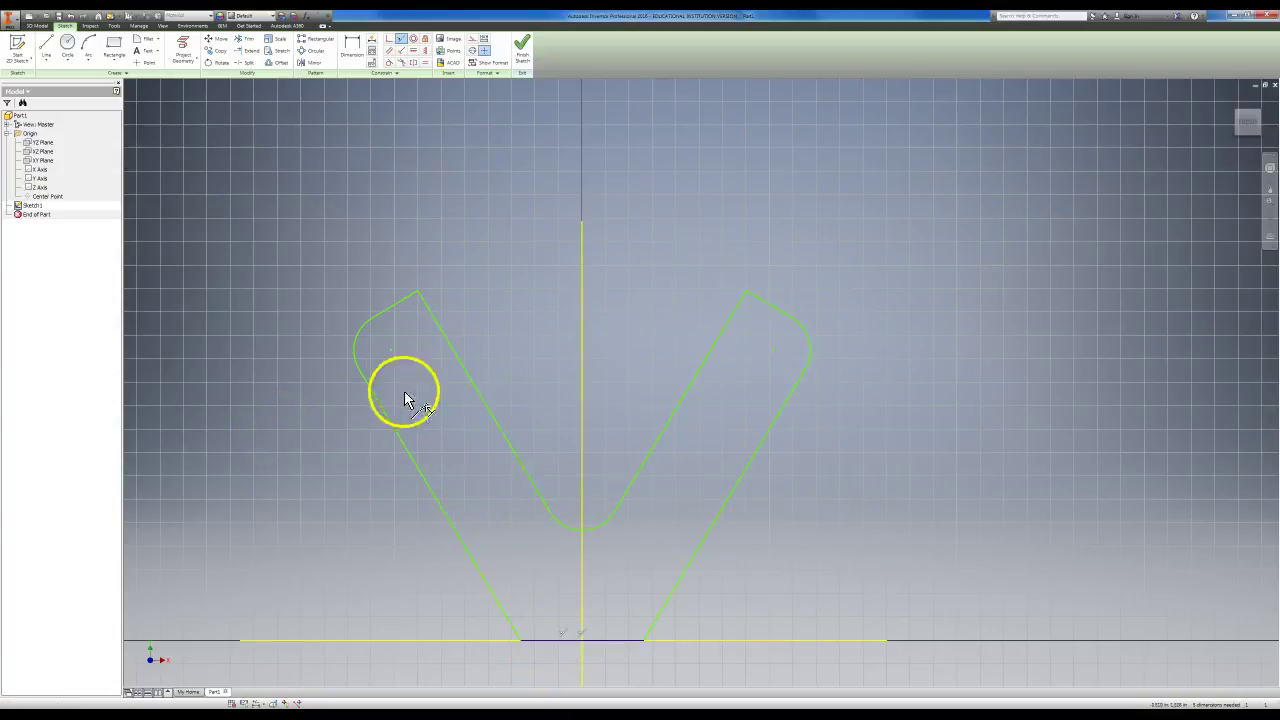
pyautogui.rightClick(290, 438)
pyautogui.click(320, 436)
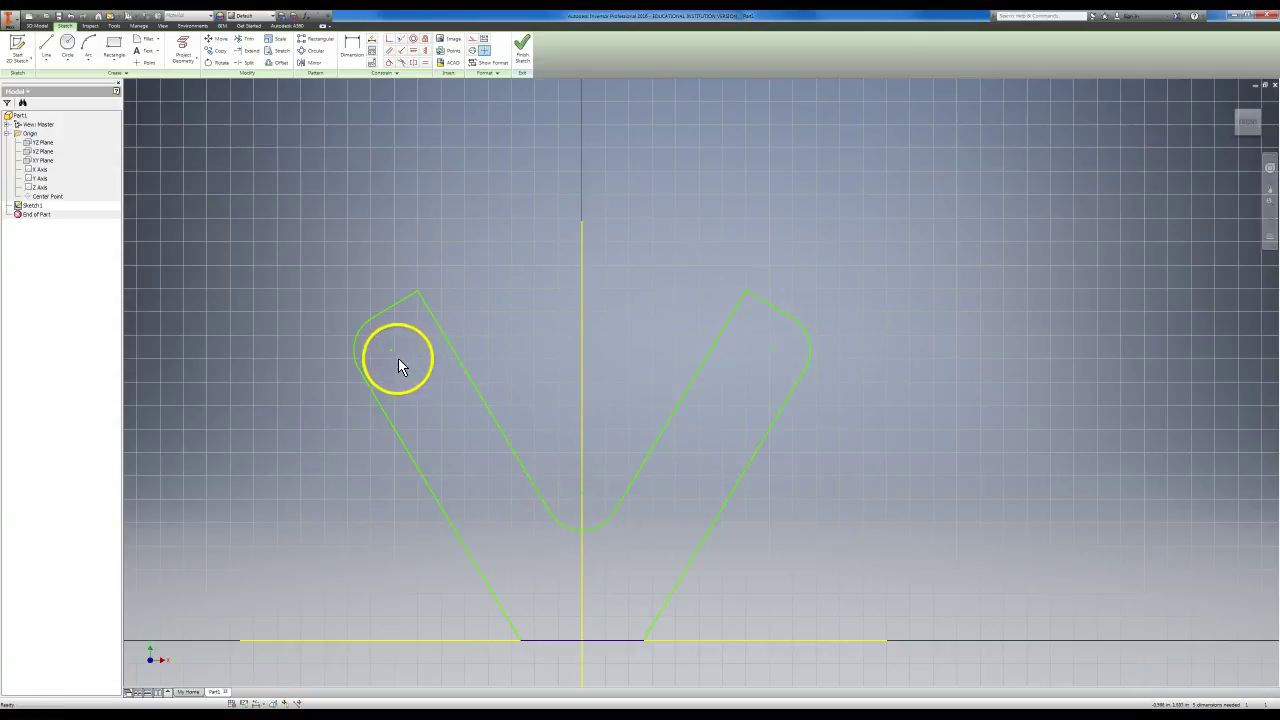
pyautogui.moveTo(392, 352); pyautogui.dragTo(380, 317)
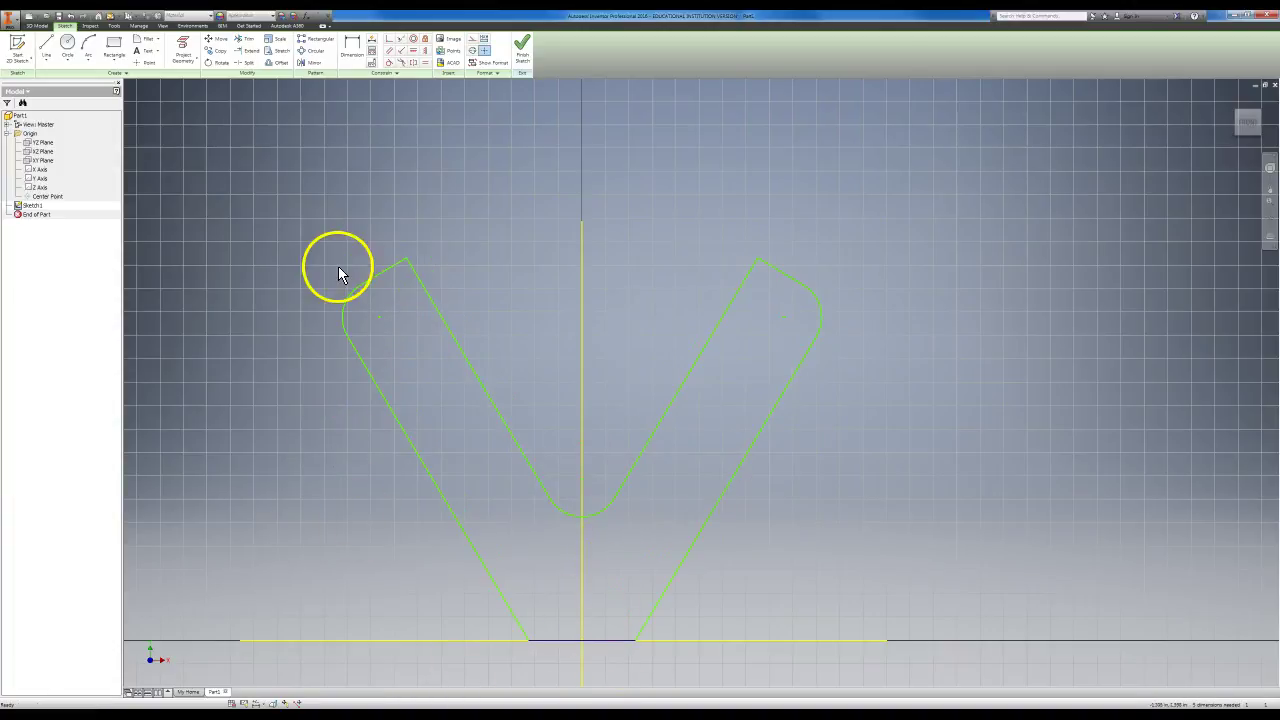
# - Try to round the corner between the V's base line and the right arm's outer line with a 0.625 in fillet
pyautogui.click(137, 42)
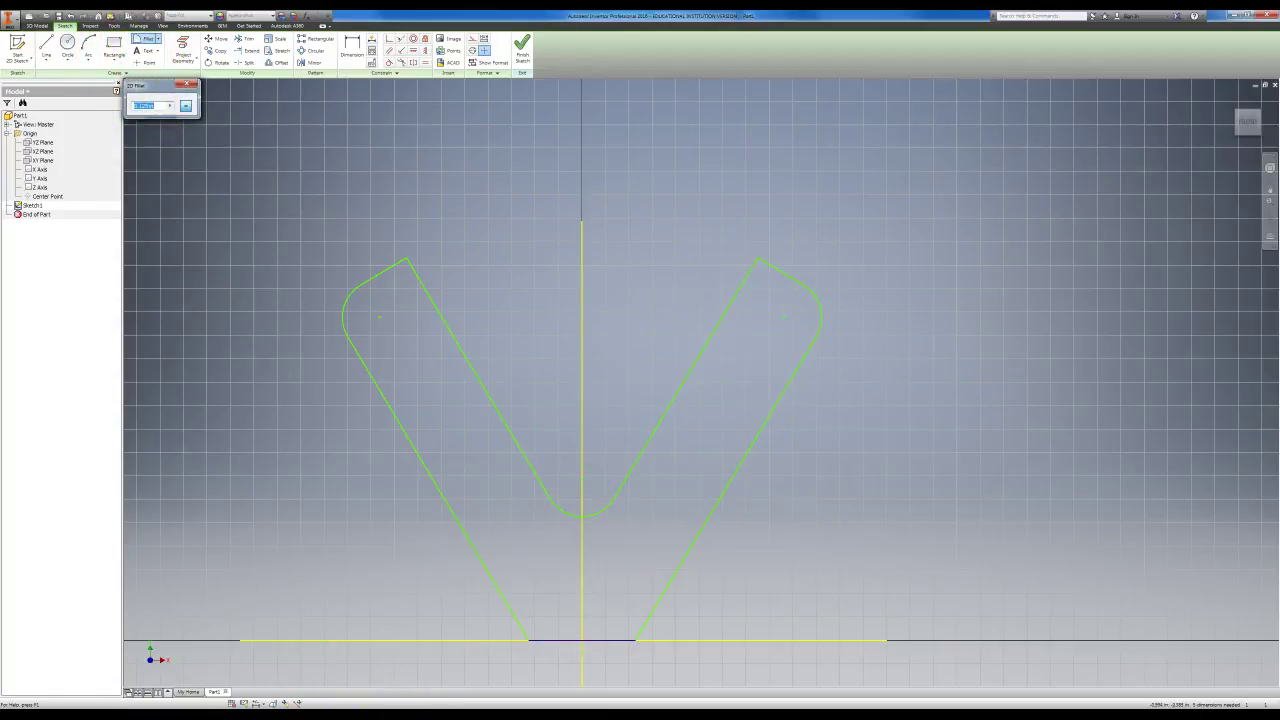
pyautogui.hotkey('alt', 'Tab')
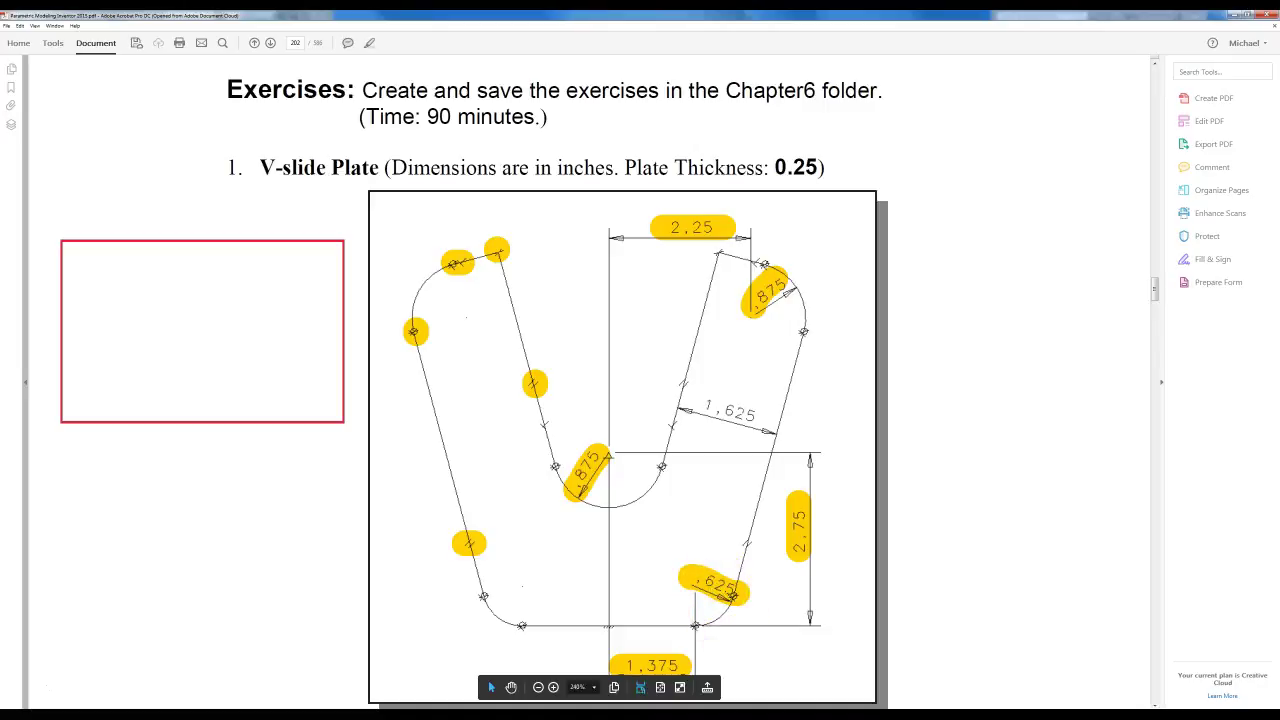
pyautogui.hotkey('alt', 'Tab')
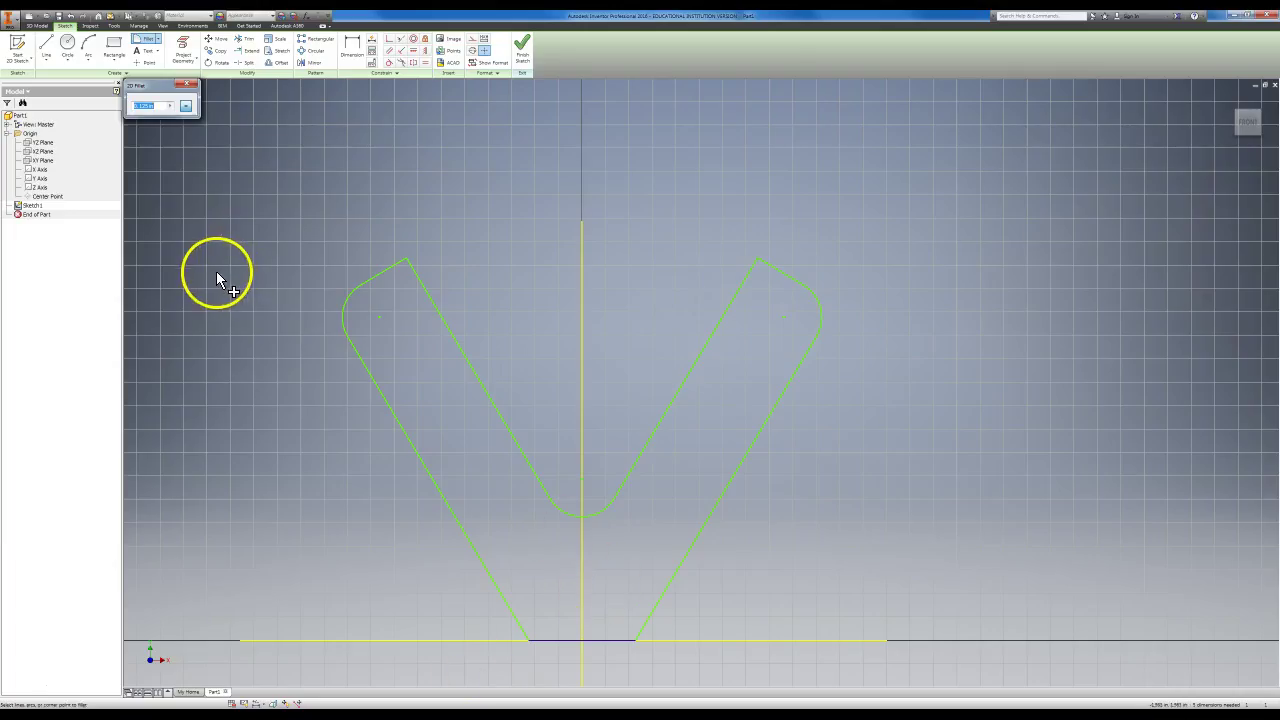
pyautogui.write('.625')
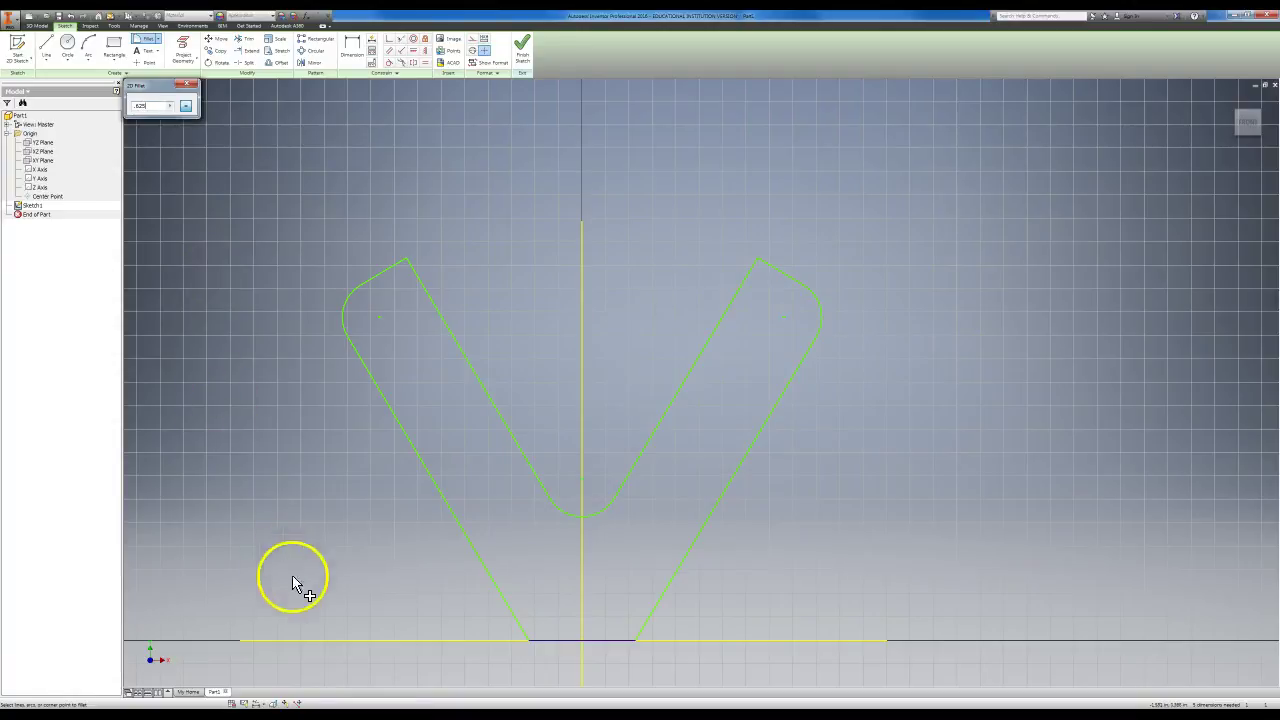
pyautogui.hotkey('alt', 'Tab')
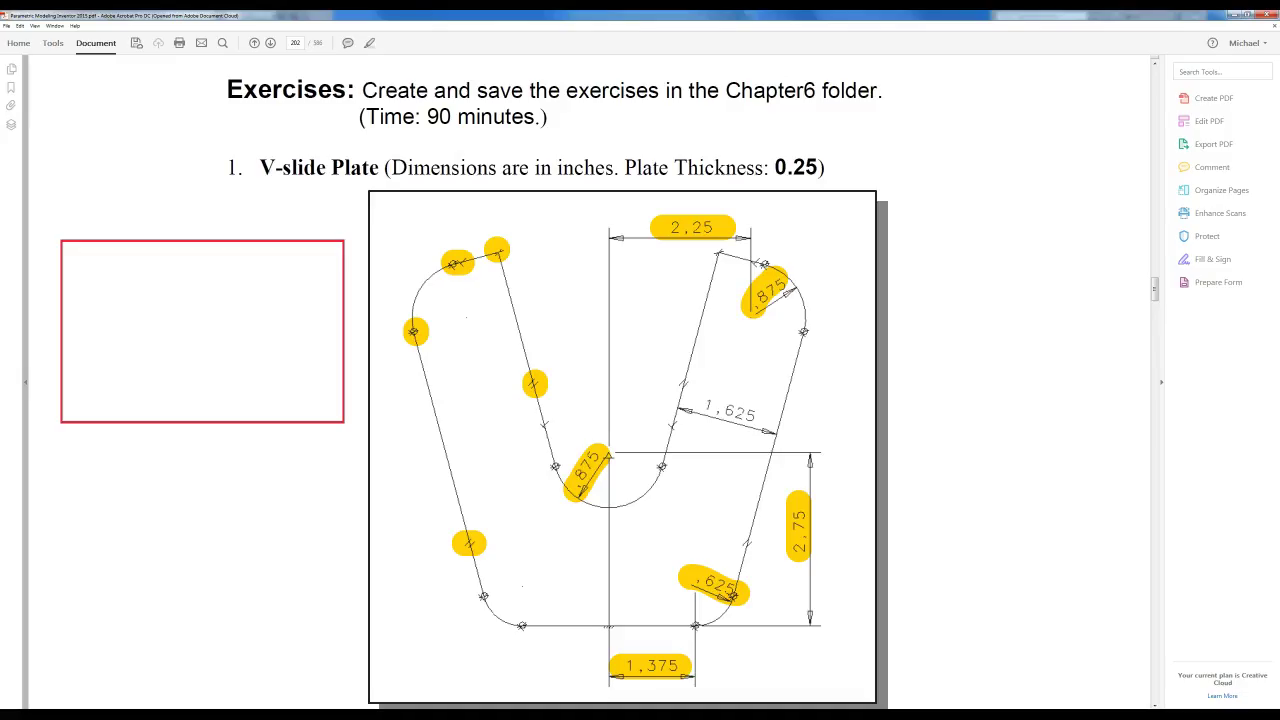
pyautogui.hotkey('alt', 'Tab')
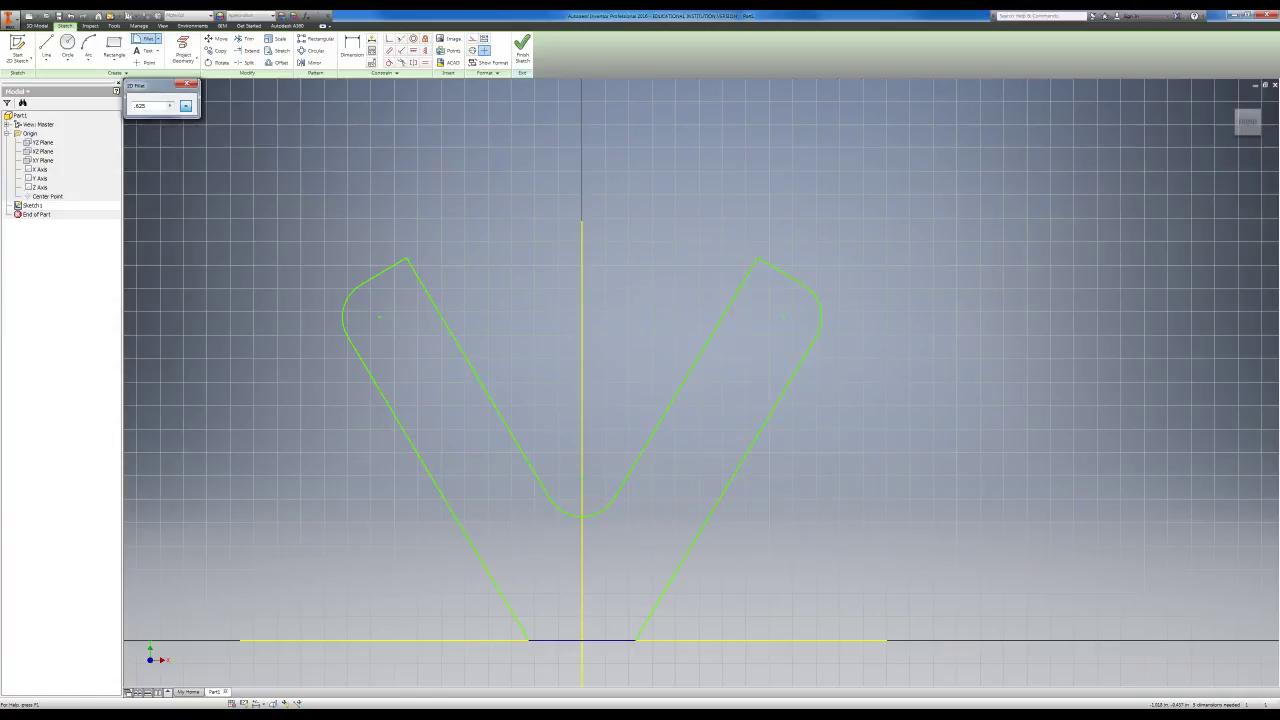
pyautogui.click(612, 641)
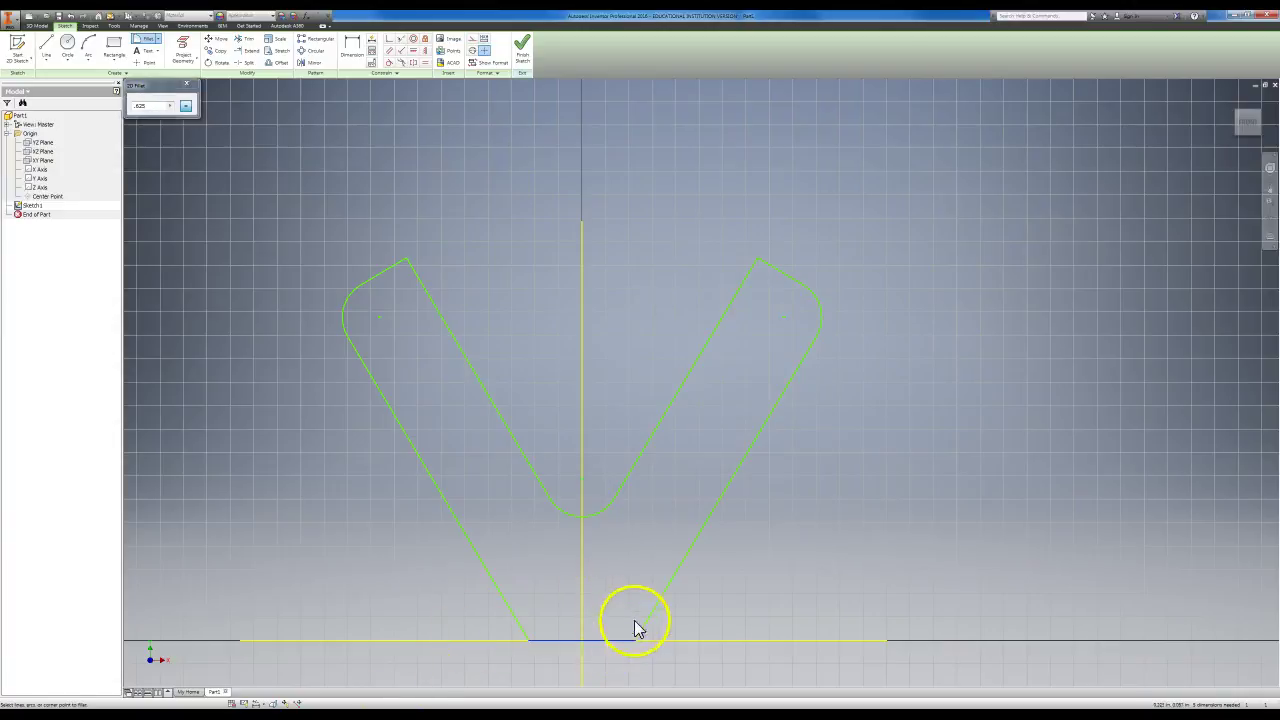
pyautogui.click(652, 619)
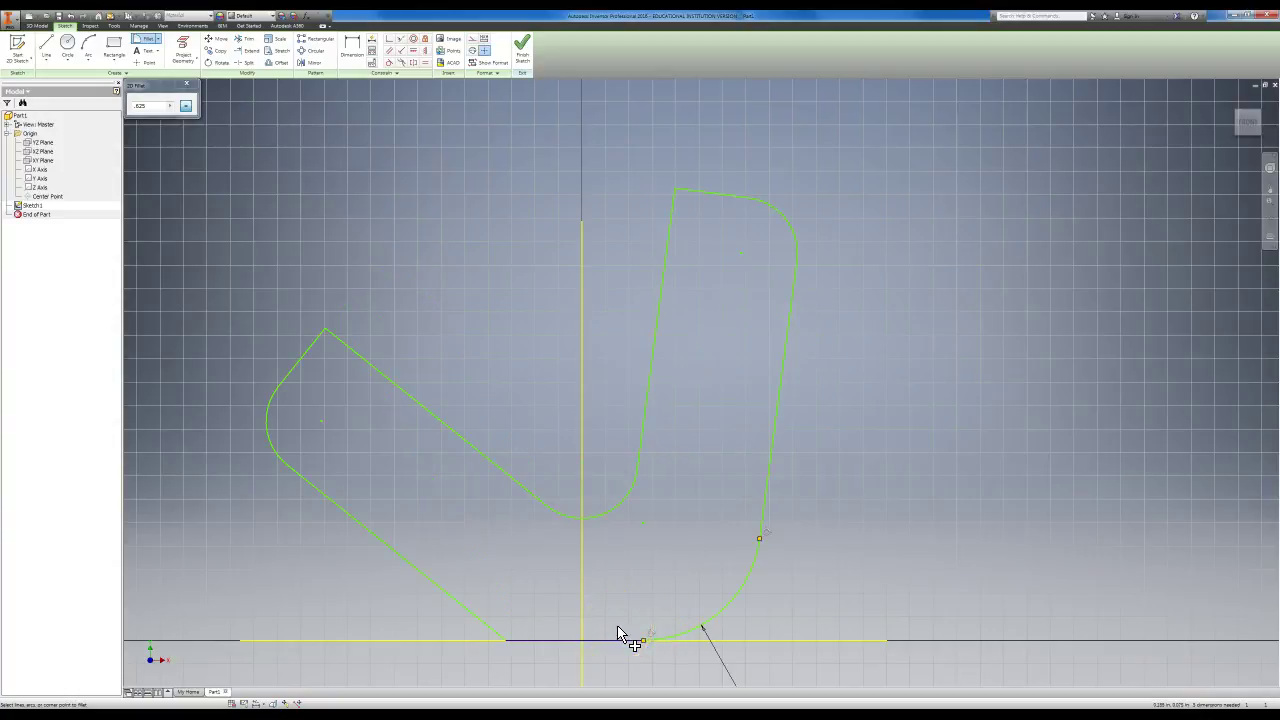
# - Undo the corner fillet and release the V profile from the projected horizontal and vertical axes
pyautogui.hotkey('ctrl', 'z')
pyautogui.press('Escape')
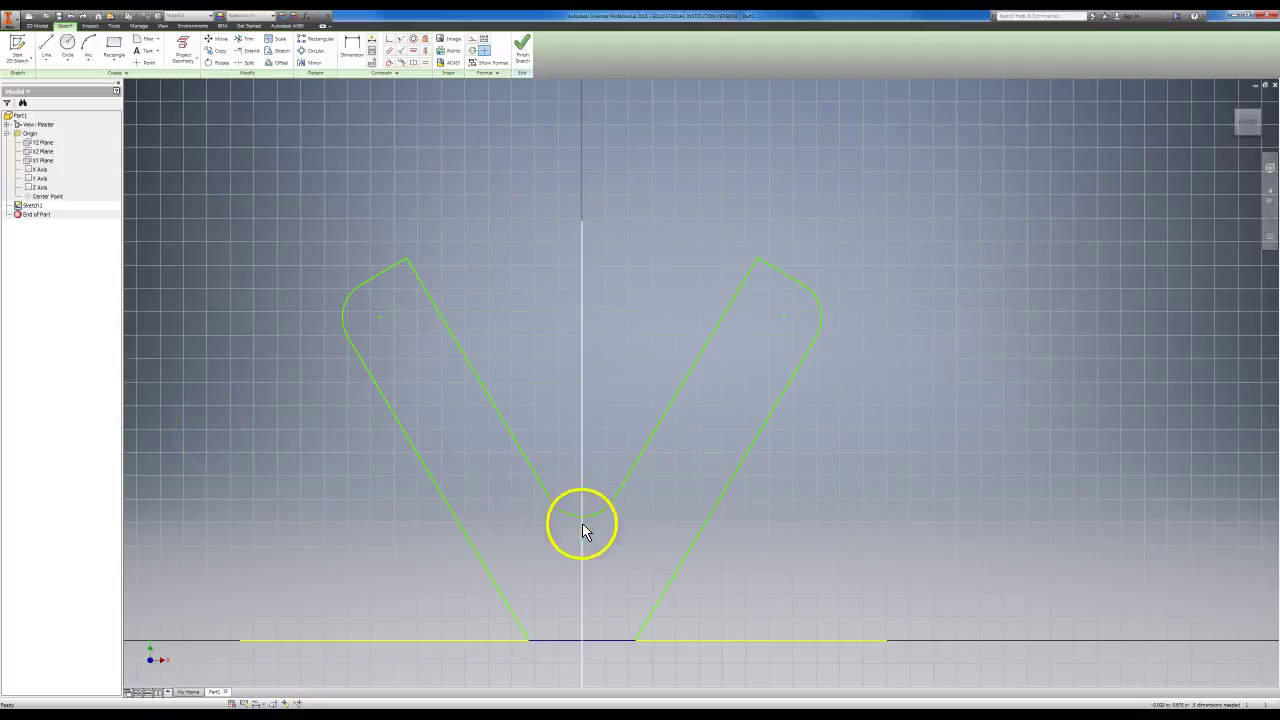
pyautogui.moveTo(530, 648)
pyautogui.mouseDown()
pyautogui.moveTo(477, 637)
pyautogui.moveTo(514, 543)
pyautogui.moveTo(510, 562)
pyautogui.moveTo(574, 526)
pyautogui.moveTo(589, 343)
pyautogui.moveTo(592, 330)
pyautogui.moveTo(586, 449)
pyautogui.moveTo(626, 280)
pyautogui.moveTo(602, 393)
pyautogui.mouseUp()
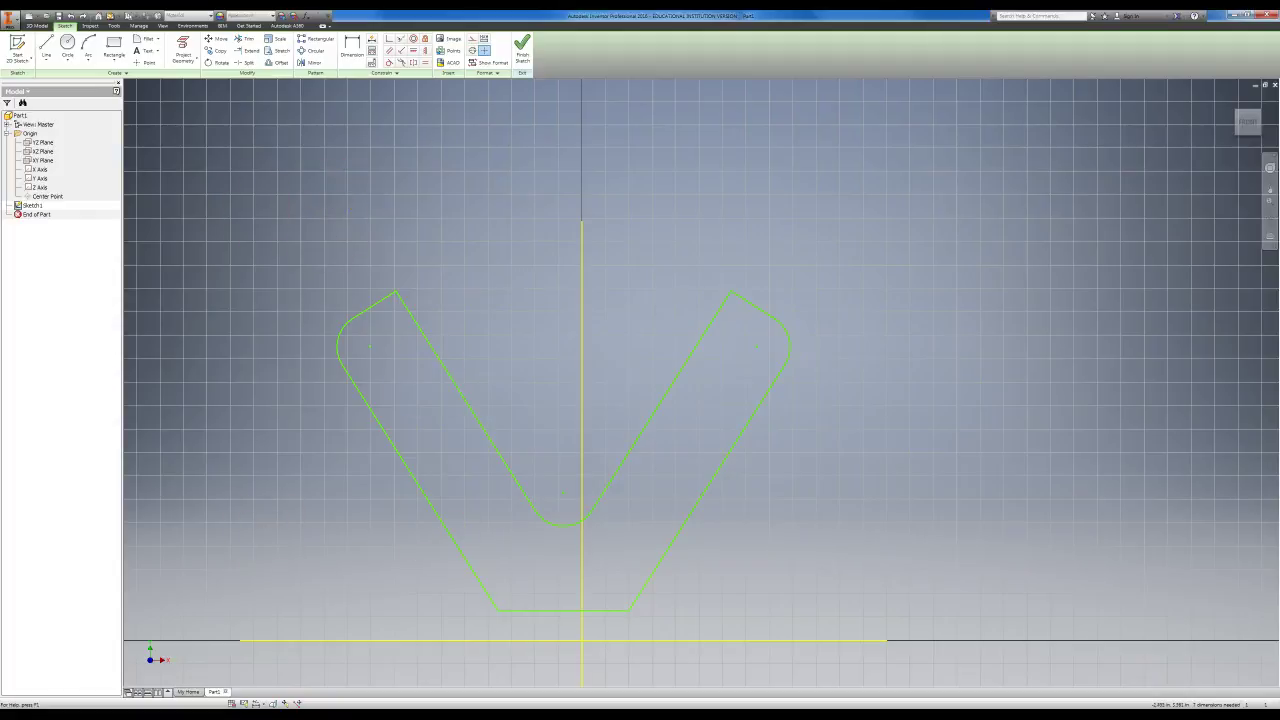
# - Try to round both corners of the V's base line with 0.625 in fillets
pyautogui.click(148, 39)
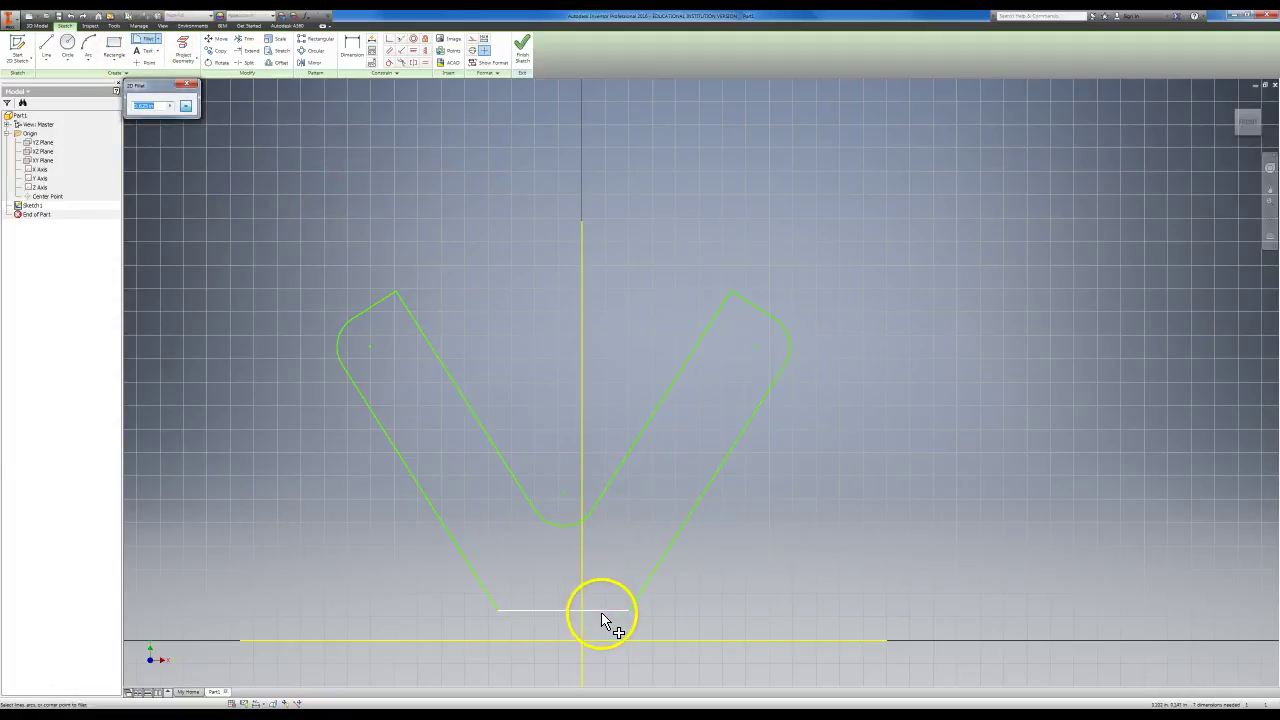
pyautogui.click(603, 615)
pyautogui.click(645, 590)
pyautogui.click(558, 562)
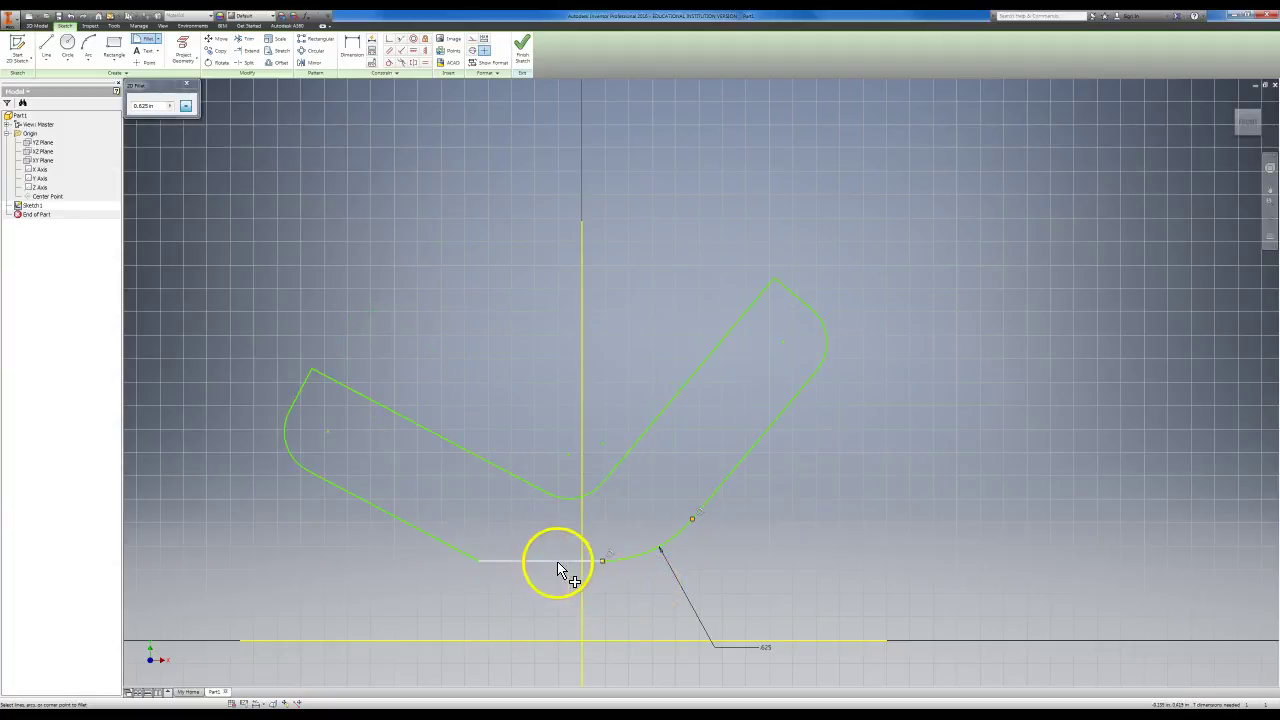
pyautogui.click(457, 549)
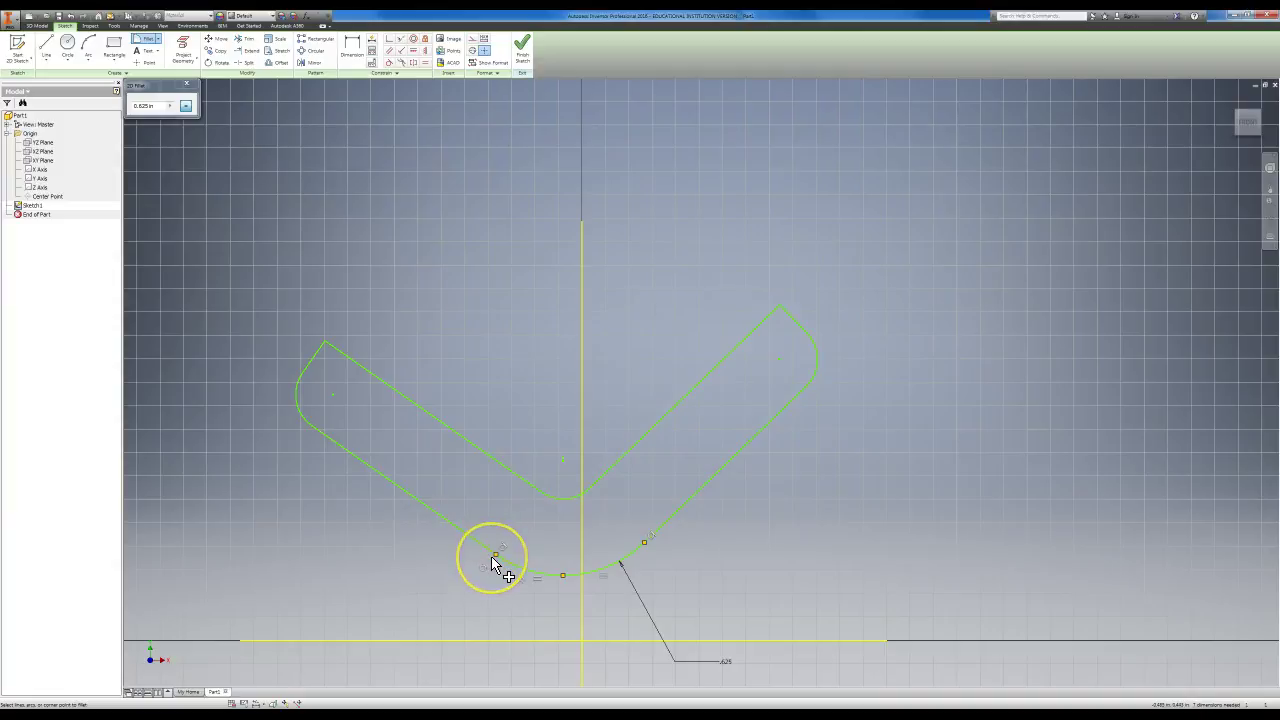
pyautogui.scroll(5, 557, 577)
pyautogui.press('Escape')
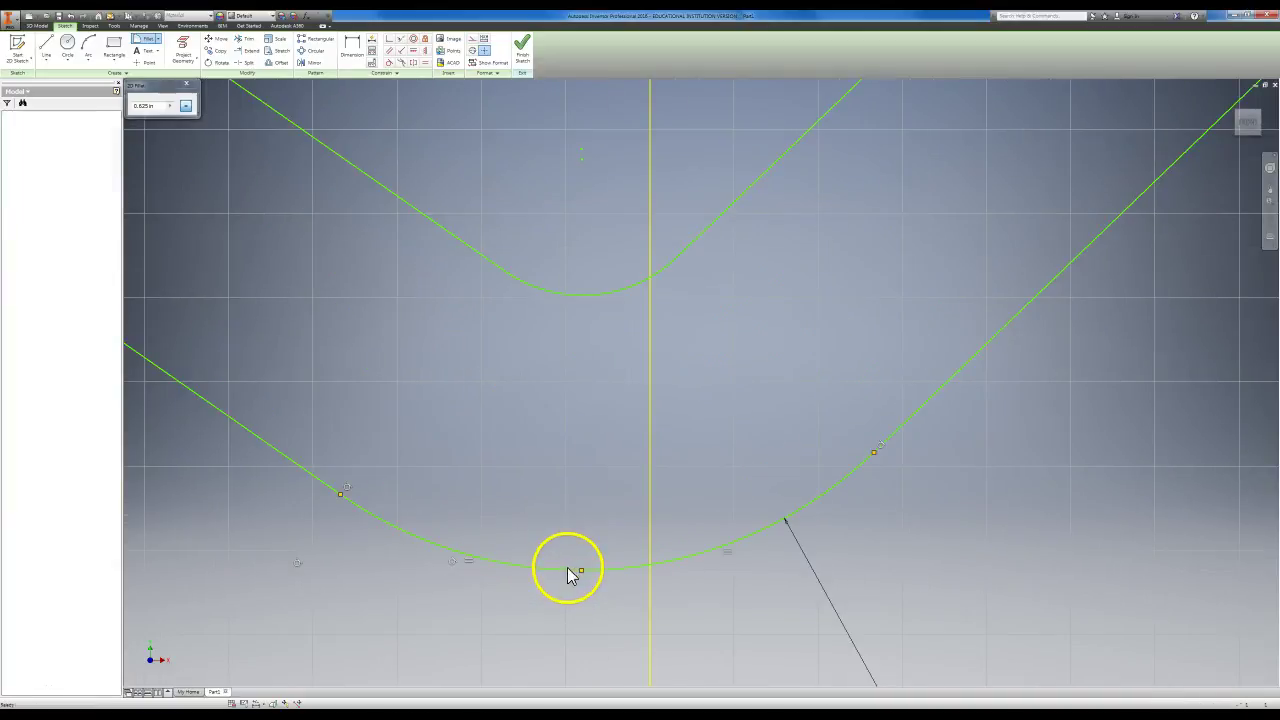
# - Undo both base-corner fillets and move the V profile to the right of its position across the projected vertical axis
pyautogui.scroll(-5, 567, 577)
pyautogui.moveTo(567, 585)
pyautogui.mouseDown()
pyautogui.moveTo(603, 574)
pyautogui.moveTo(619, 612)
pyautogui.moveTo(715, 611)
pyautogui.moveTo(732, 577)
pyautogui.moveTo(594, 571)
pyautogui.moveTo(612, 578)
pyautogui.mouseUp()
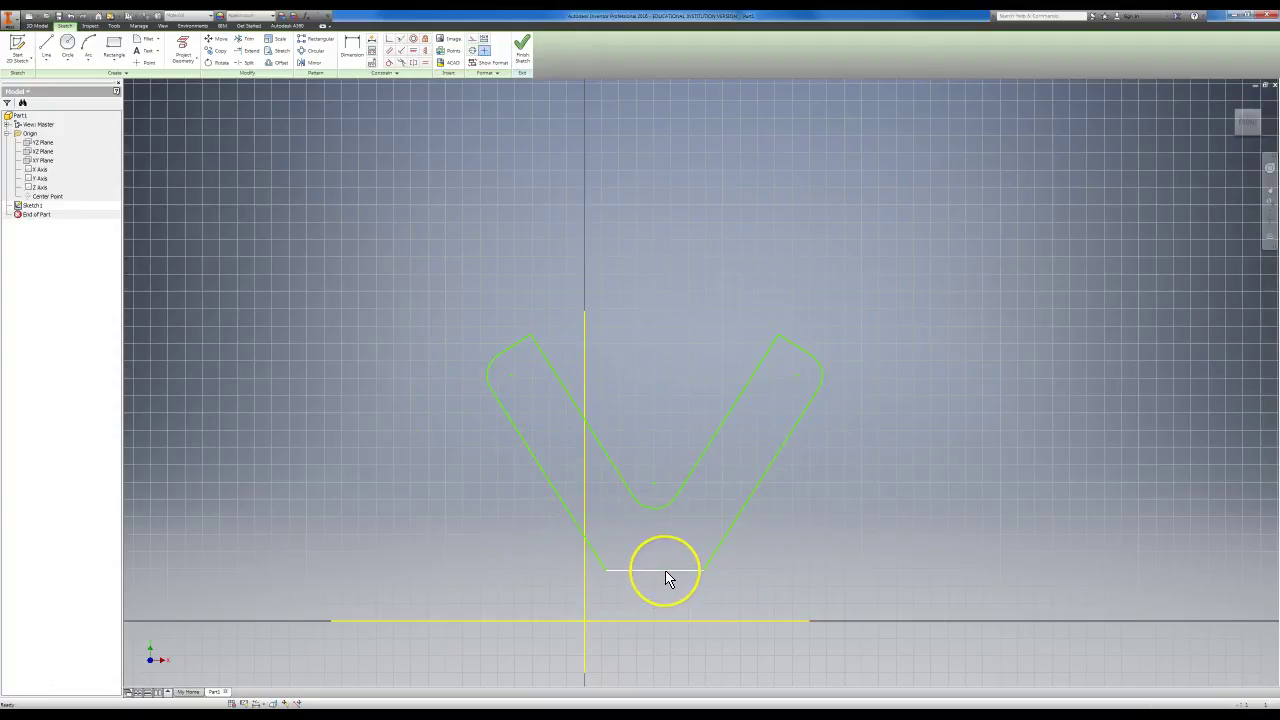
pyautogui.click(677, 569)
pyautogui.click(424, 672)
# - Consult the exercise drawing and dimension the right arm's corner arc with a radius of 0.875 in
pyautogui.hotkey('alt', 'Tab')
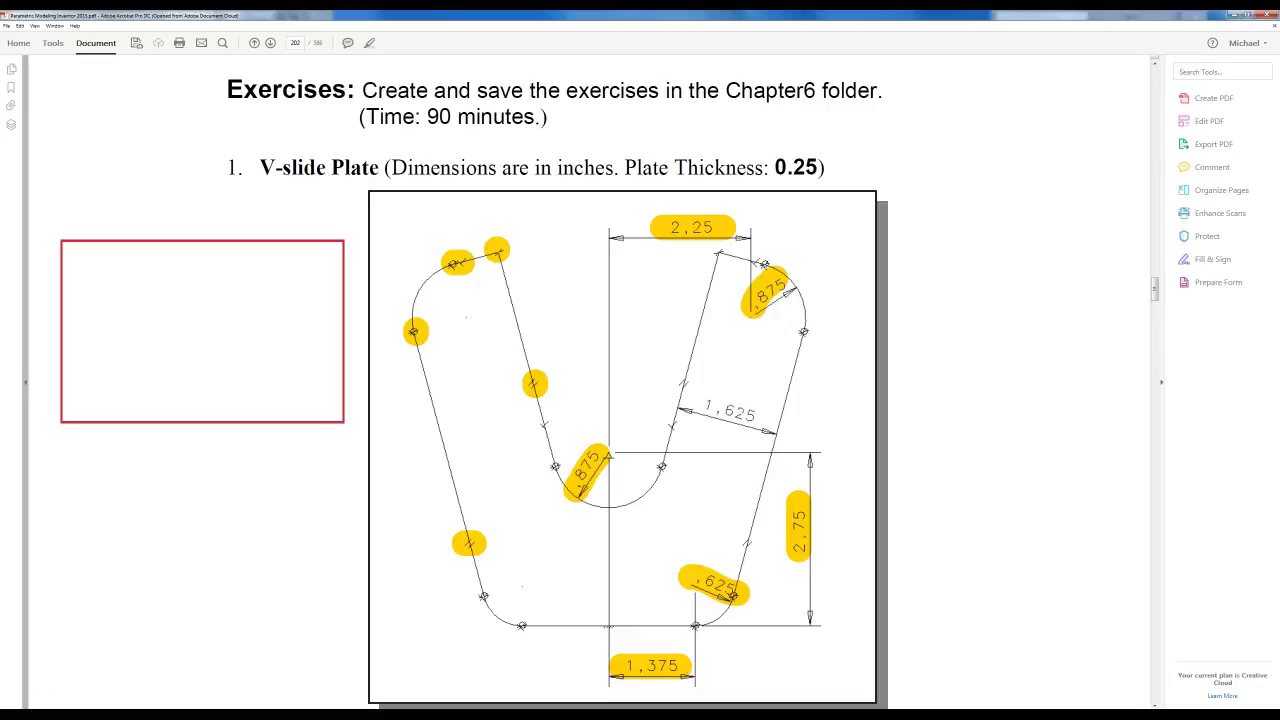
pyautogui.click(283, 646)
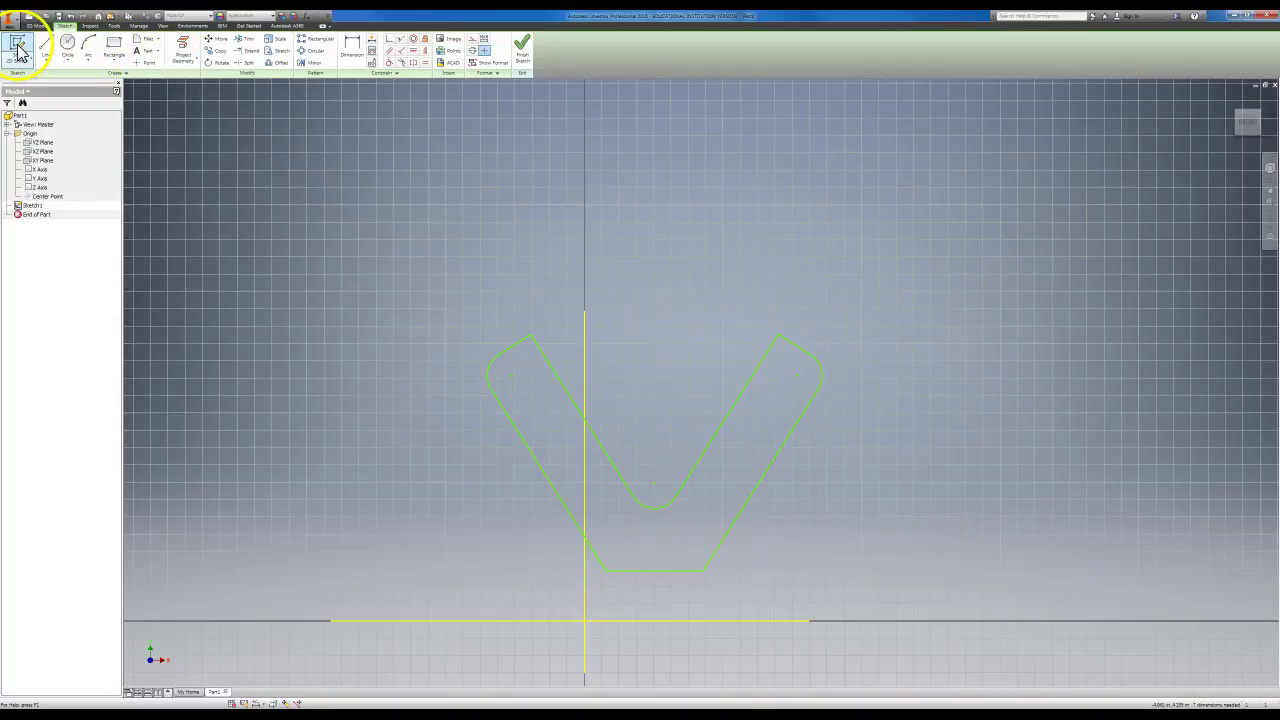
pyautogui.click(352, 48)
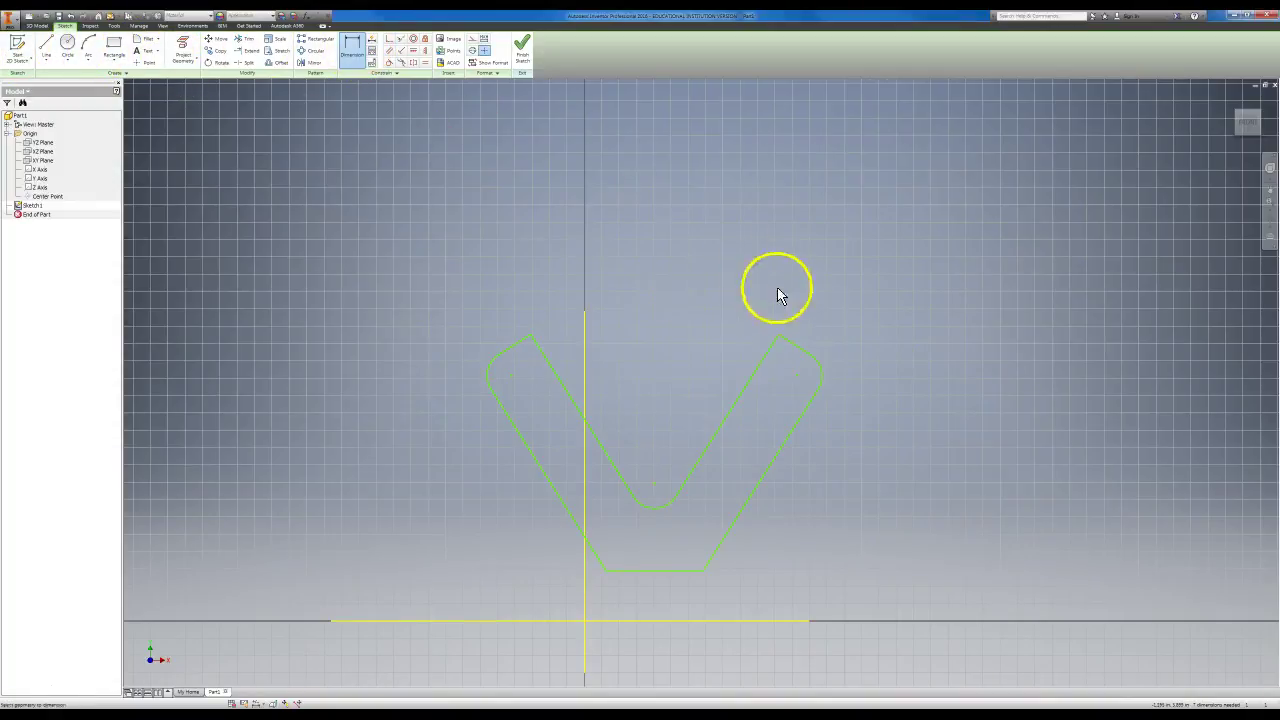
pyautogui.click(820, 369)
pyautogui.click(932, 338)
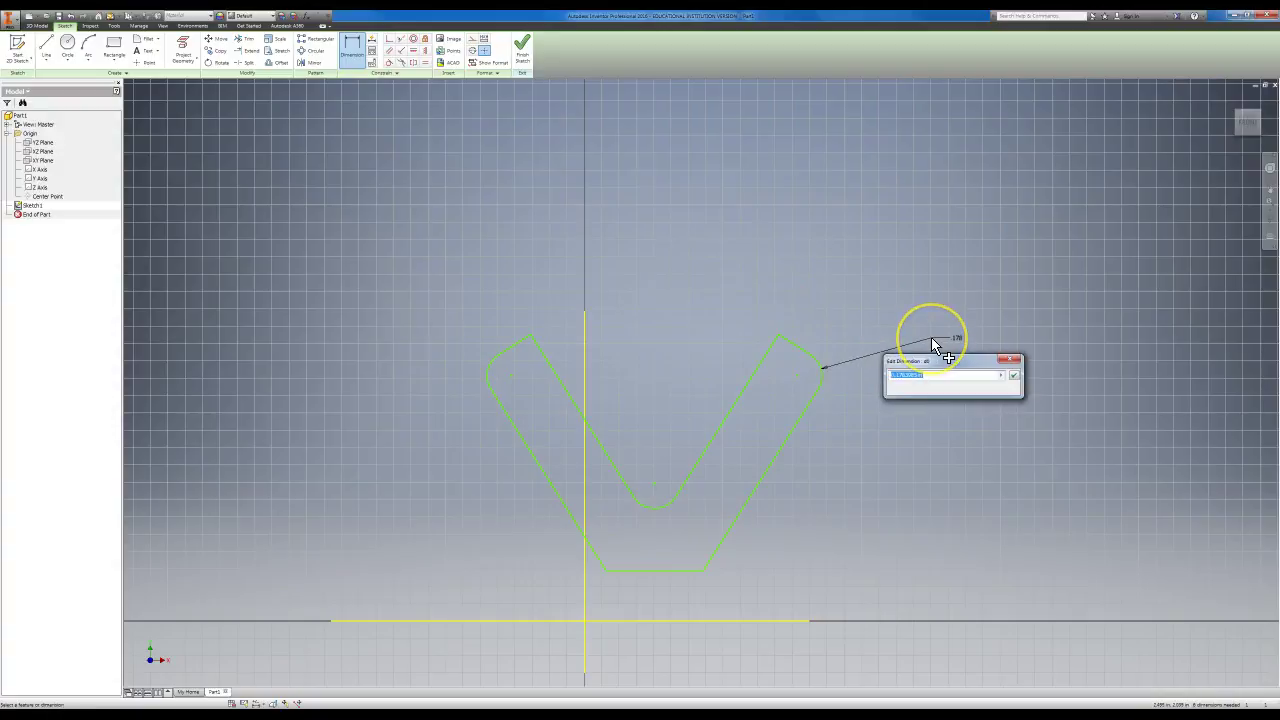
pyautogui.write('1')
pyautogui.press('Return')
pyautogui.scroll(-5, 931, 338)
pyautogui.click(952, 320)
pyautogui.scroll(3, 952, 320)
pyautogui.moveTo(943, 300); pyautogui.dragTo(762, 403, button='middle')
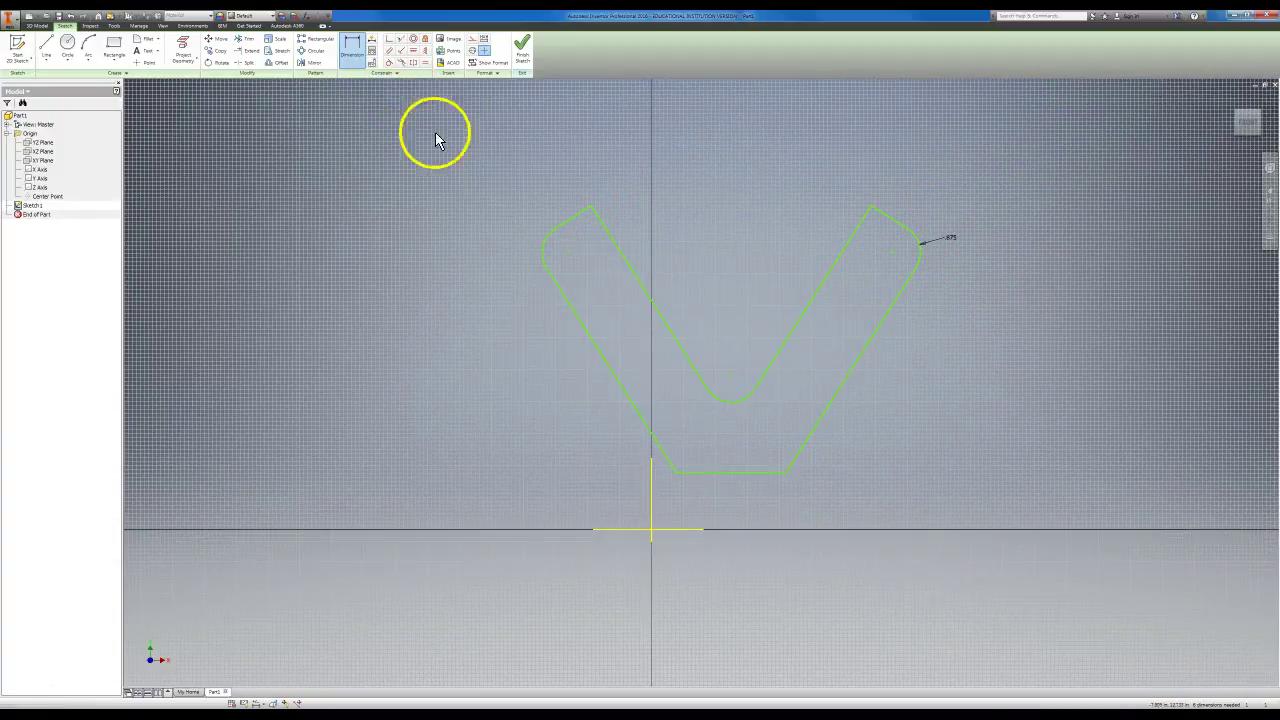
# - Add driven radius dimensions to the left arm's corner arc and the inner V-bottom arc
pyautogui.click(545, 263)
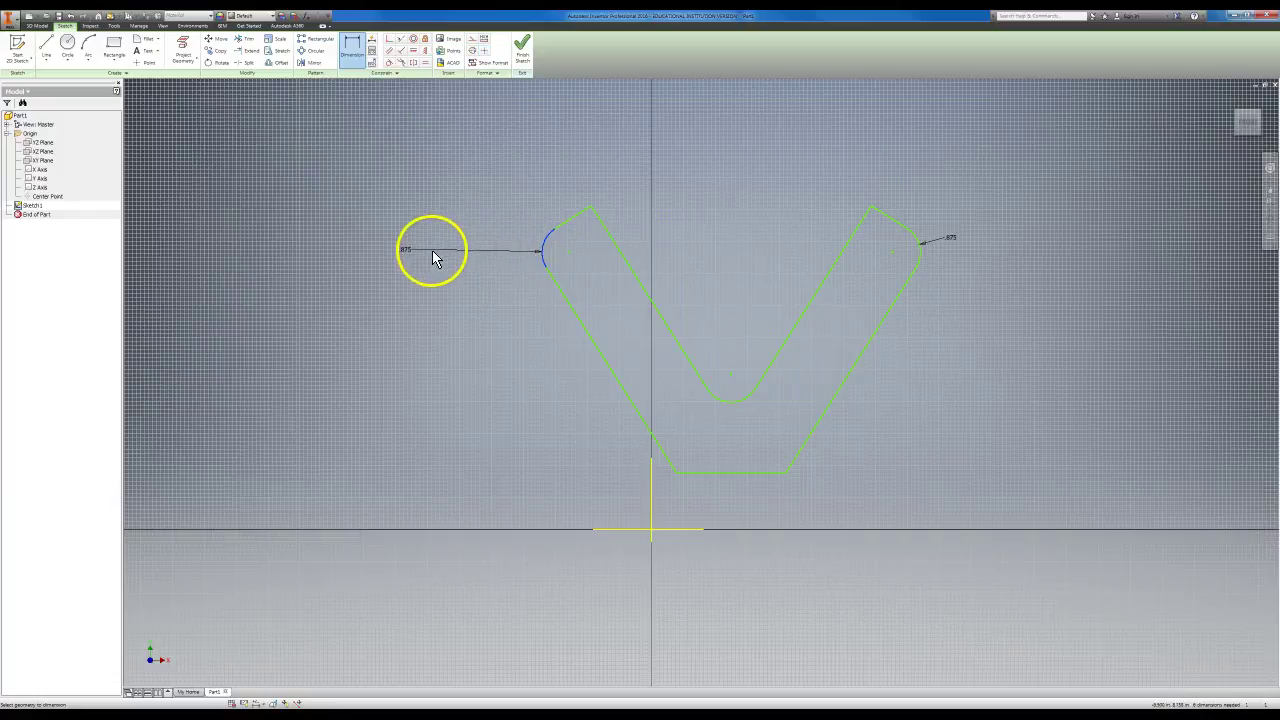
pyautogui.click(431, 251)
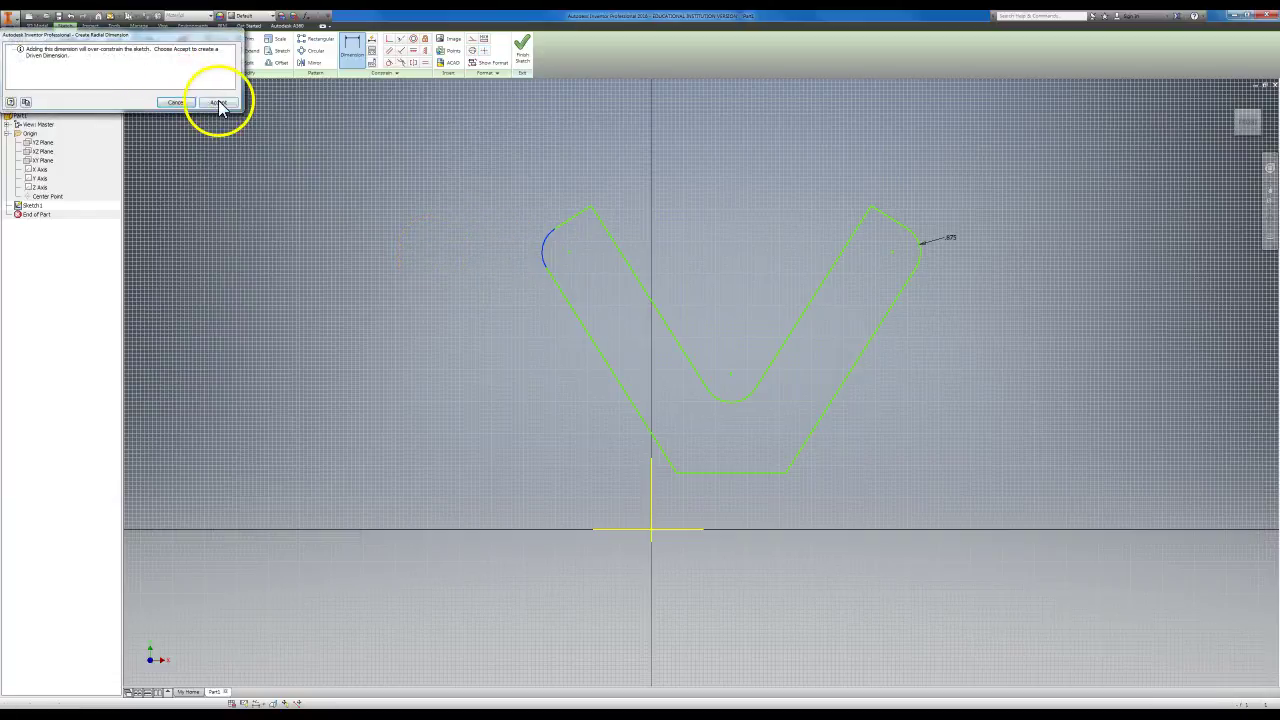
pyautogui.click(218, 102)
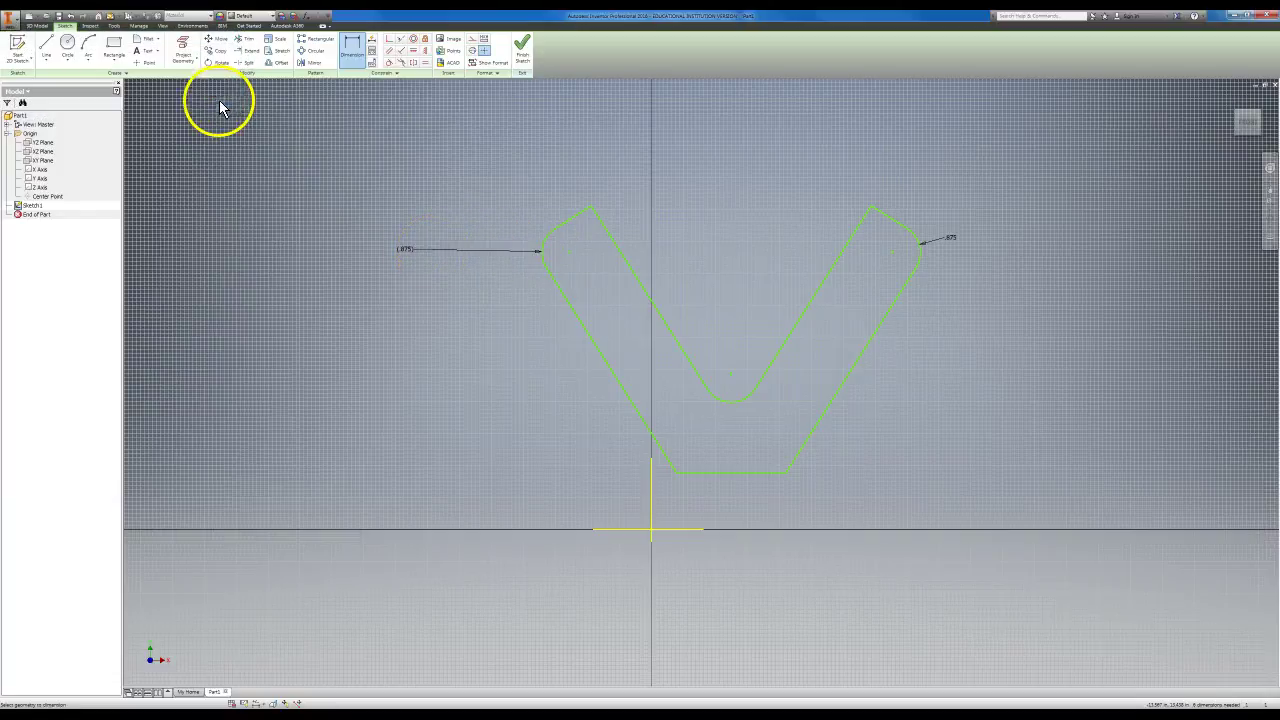
pyautogui.click(737, 404)
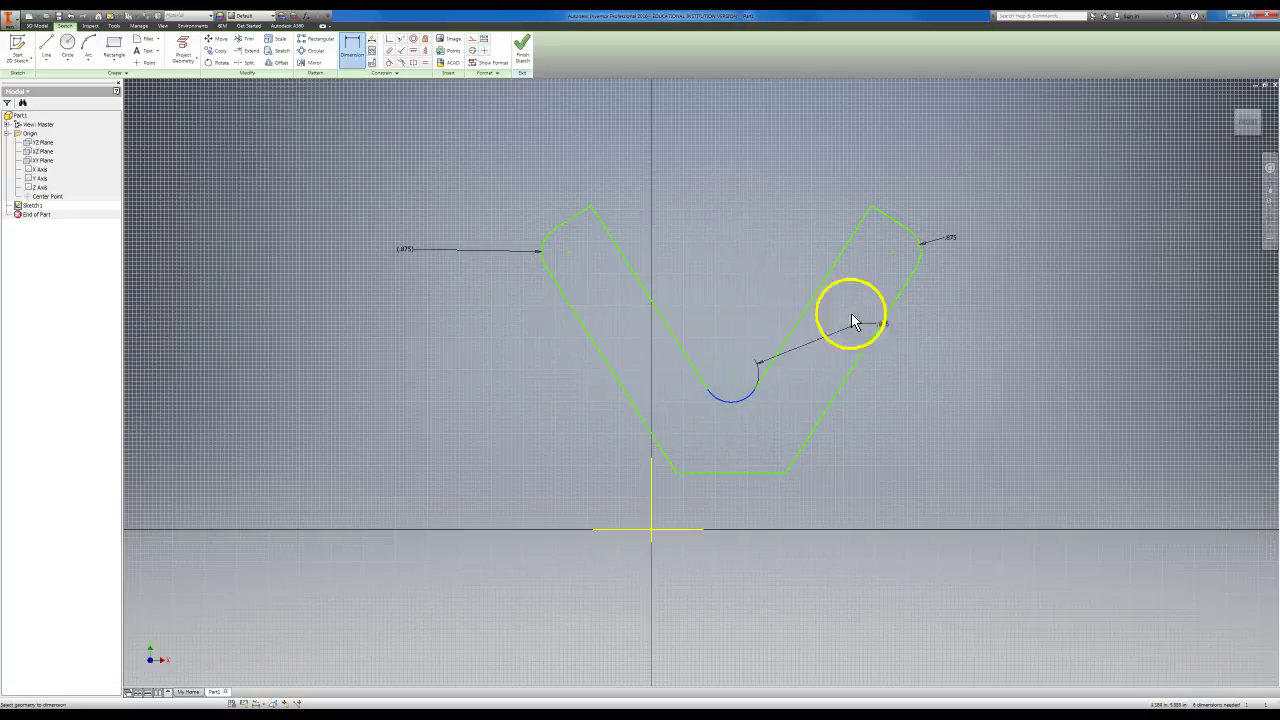
pyautogui.click(1018, 436)
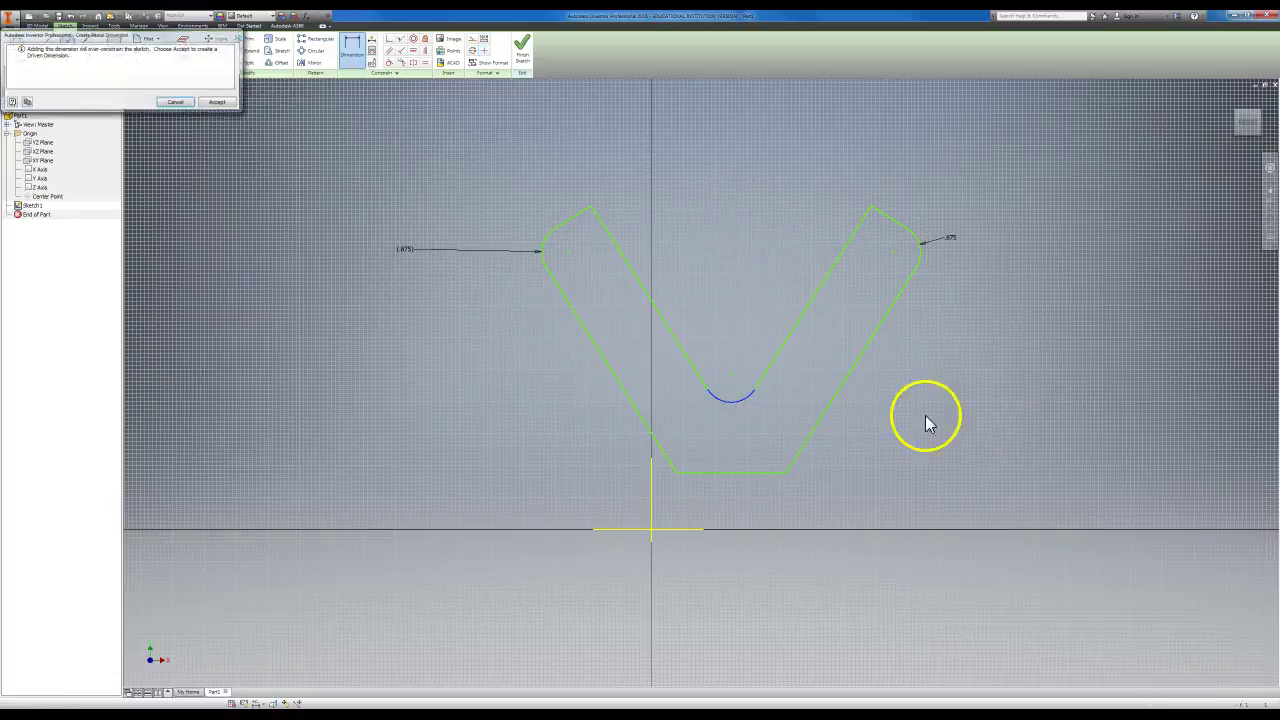
pyautogui.click(217, 102)
pyautogui.scroll(2, 880, 366)
pyautogui.scroll(-3, 880, 366)
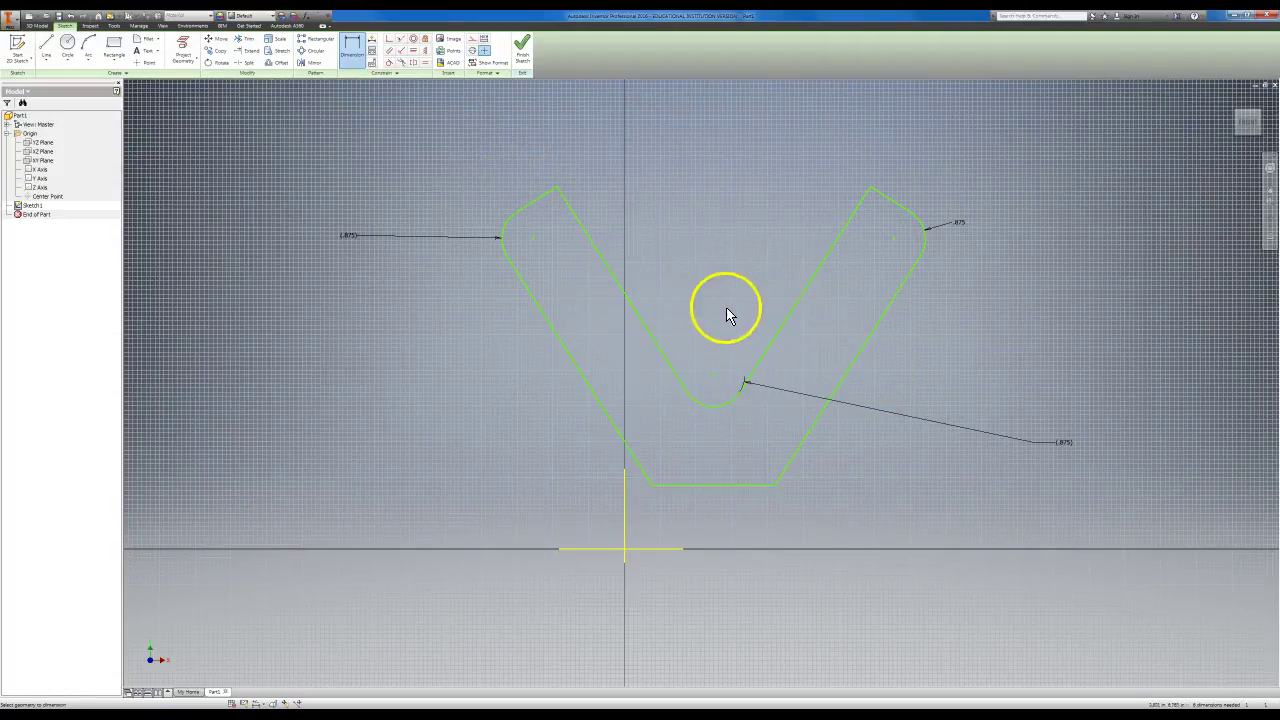
# - Dimension the right arm's width between its inner and outer slanted lines as 1.625 in
pyautogui.click(787, 331)
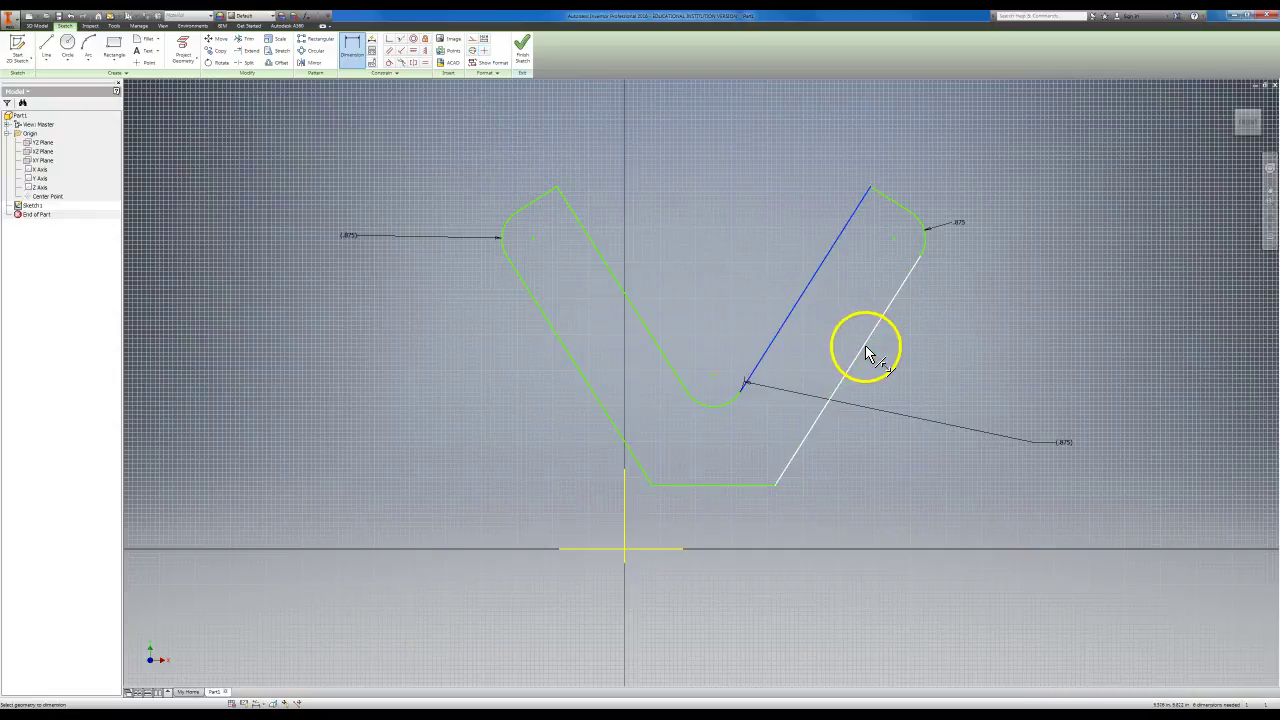
pyautogui.click(950, 175)
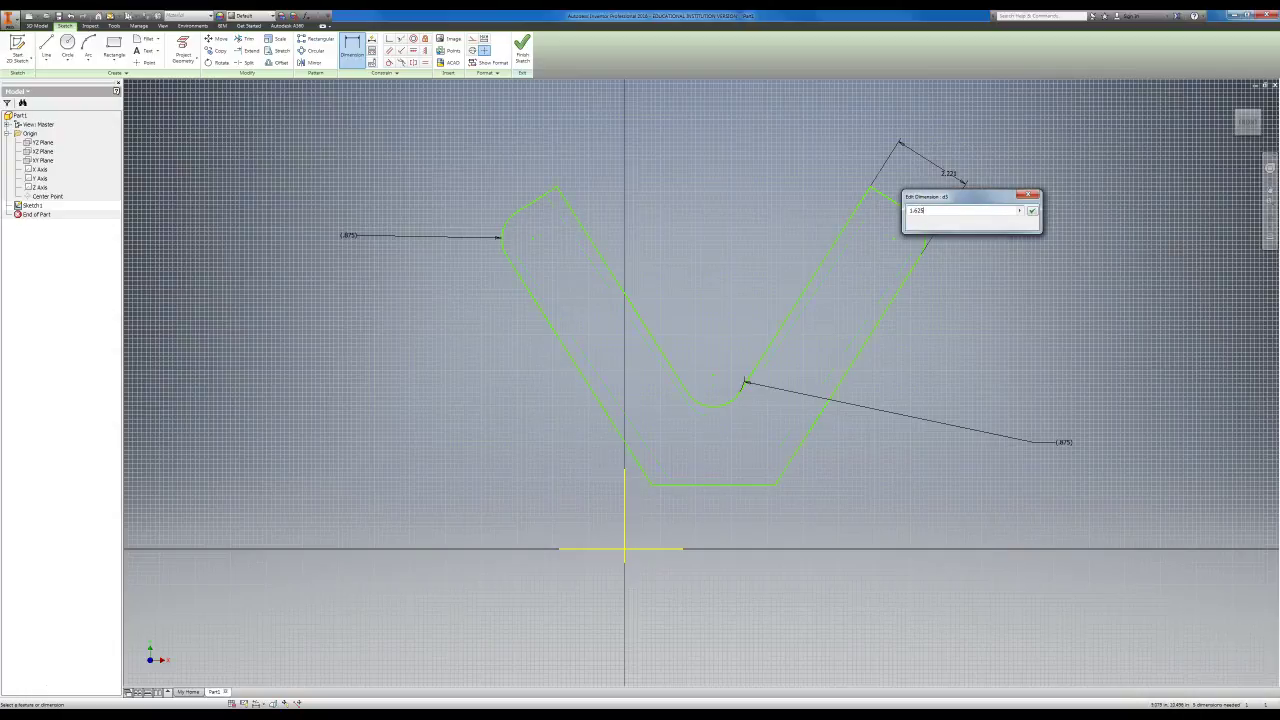
pyautogui.write('1.625')
pyautogui.press('Return')
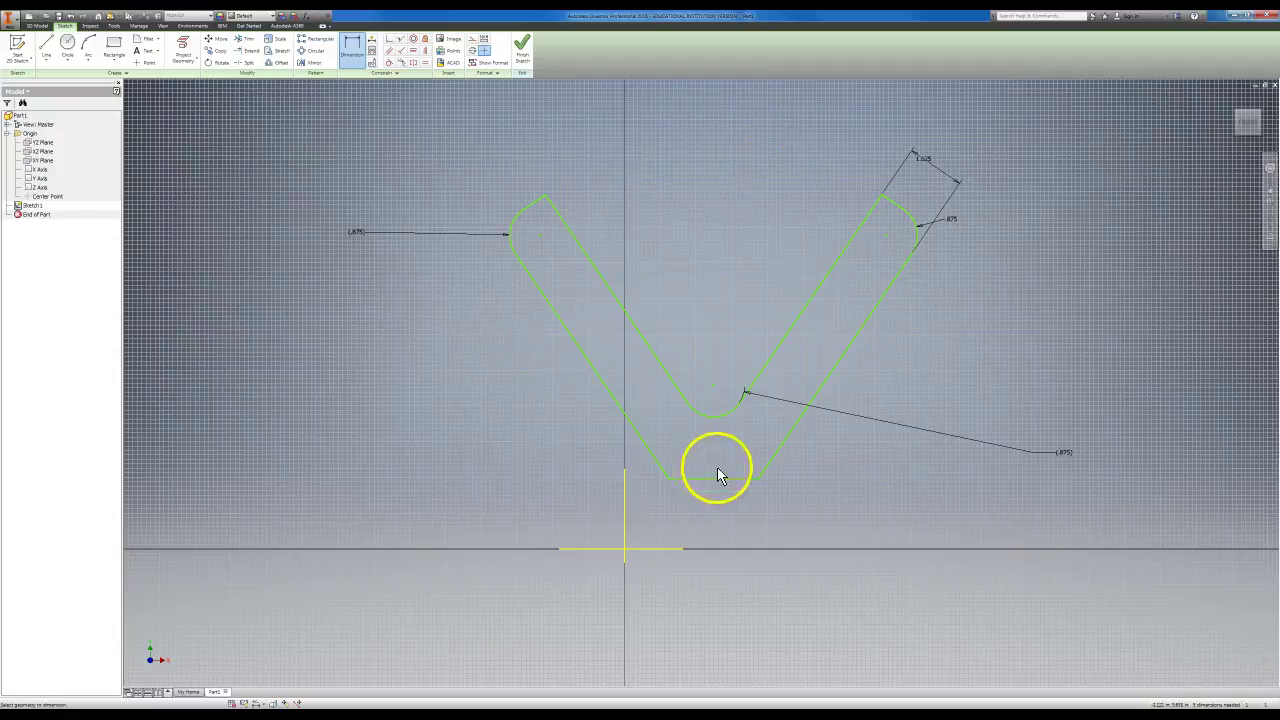
# - Dimension the vertical distance from the base line to the inner V-bottom arc's center as 2.75 in, per the exercise drawing
pyautogui.click(730, 477)
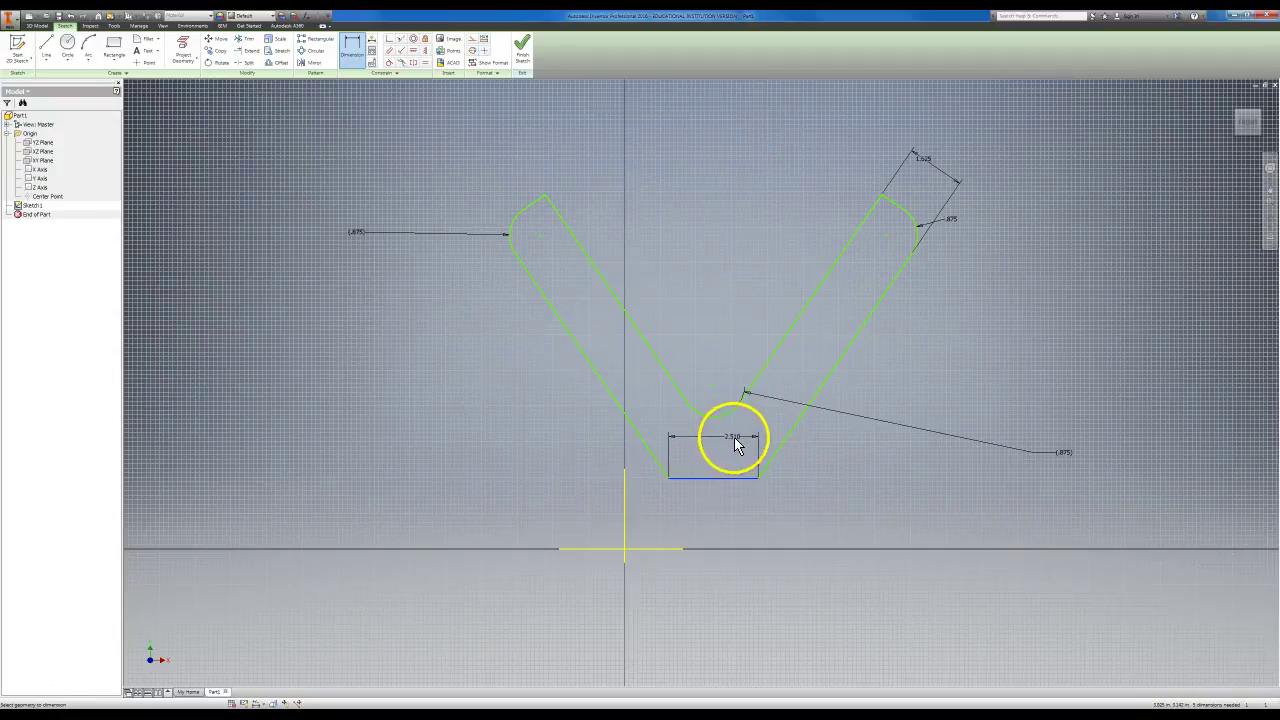
pyautogui.click(722, 415)
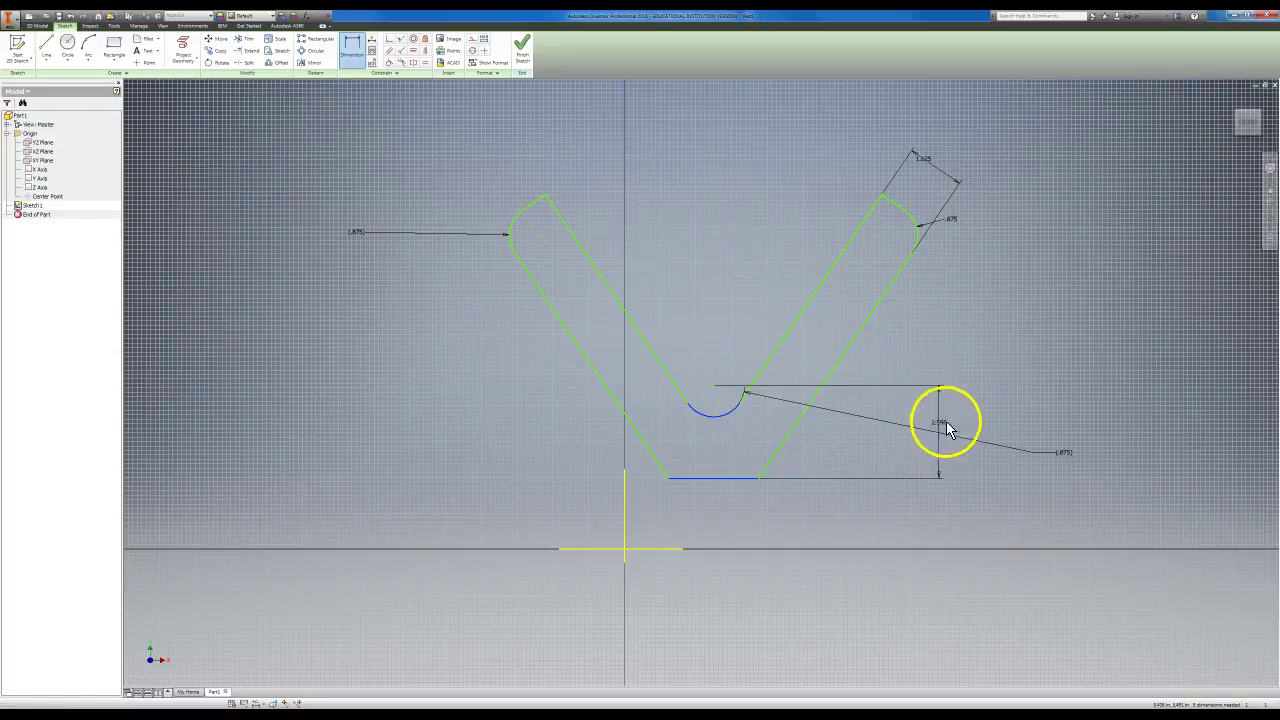
pyautogui.click(1135, 429)
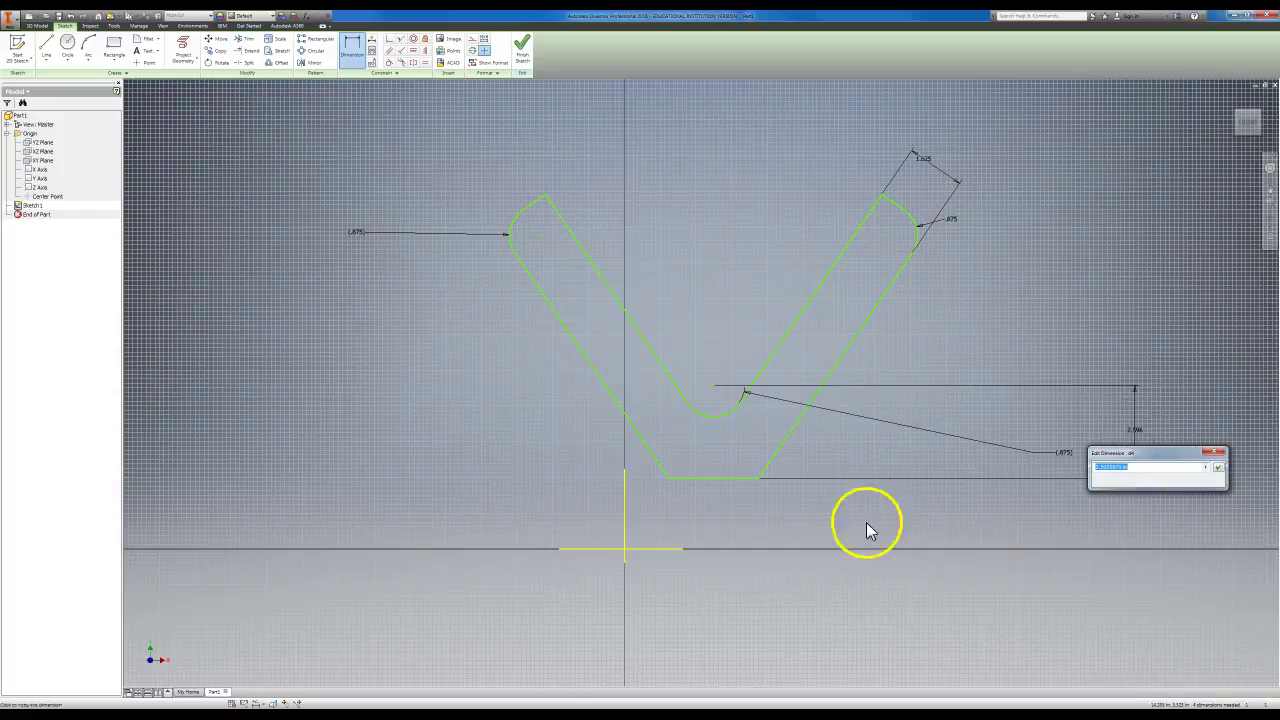
pyautogui.hotkey('alt', 'Tab')
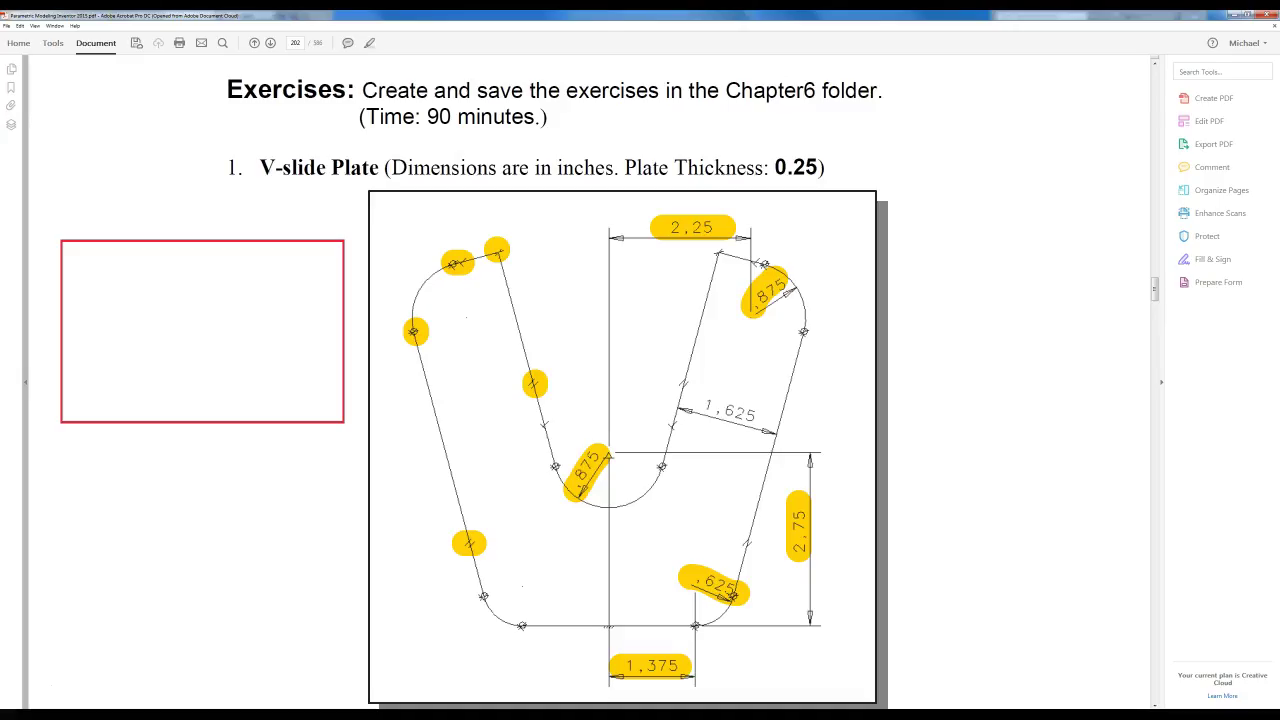
pyautogui.hotkey('alt', 'Tab')
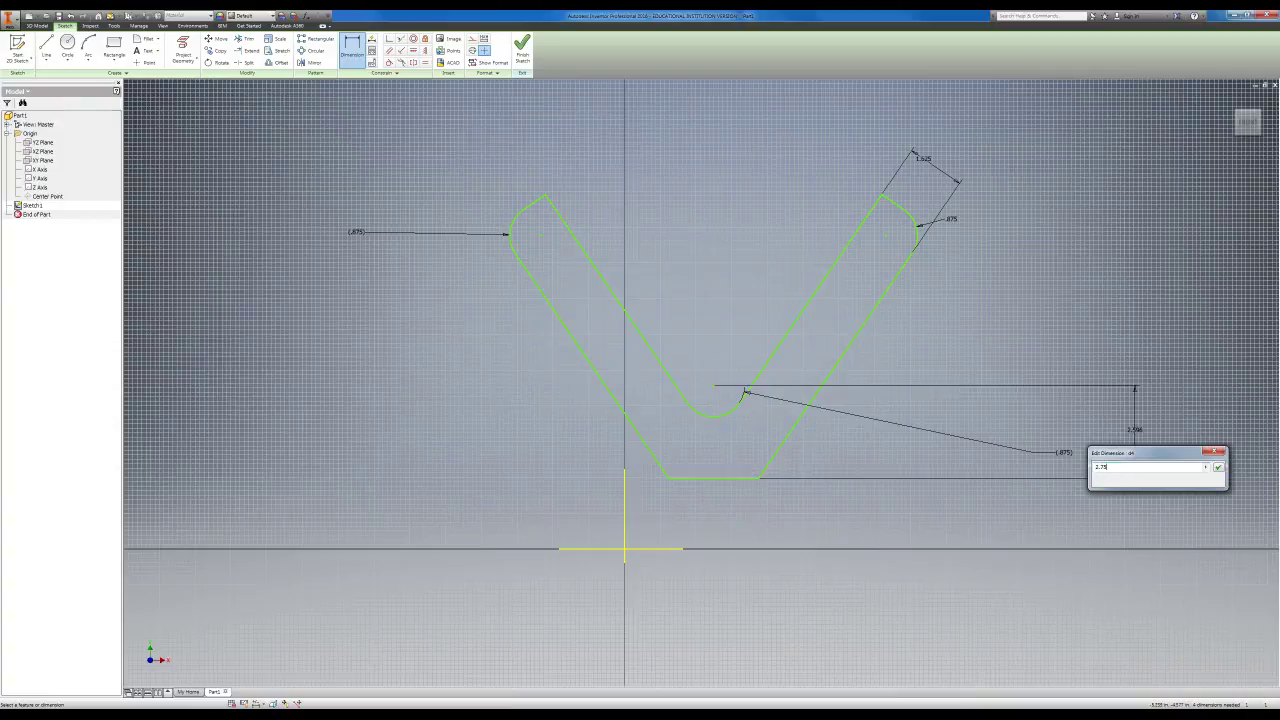
pyautogui.press('Return')
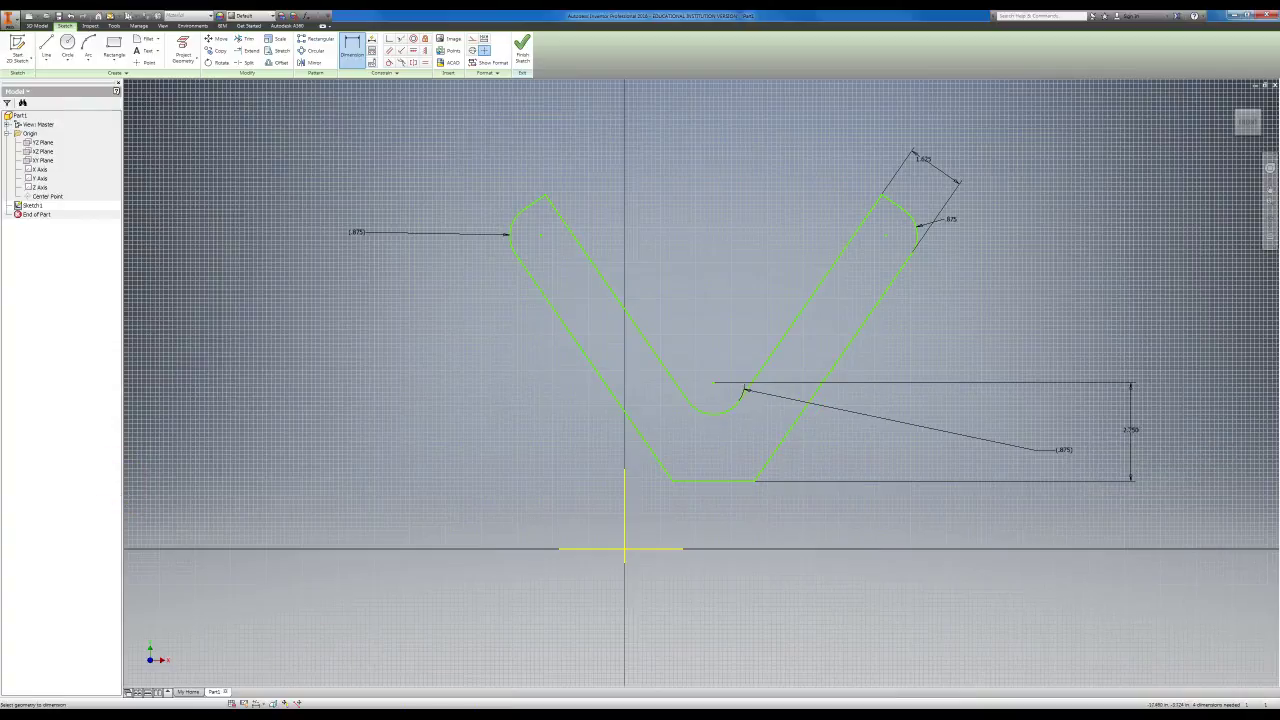
# - Dimension the horizontal distance between the centers of the inner V-bottom arc and the right arm's corner arc as 2.25 in
pyautogui.click(915, 230)
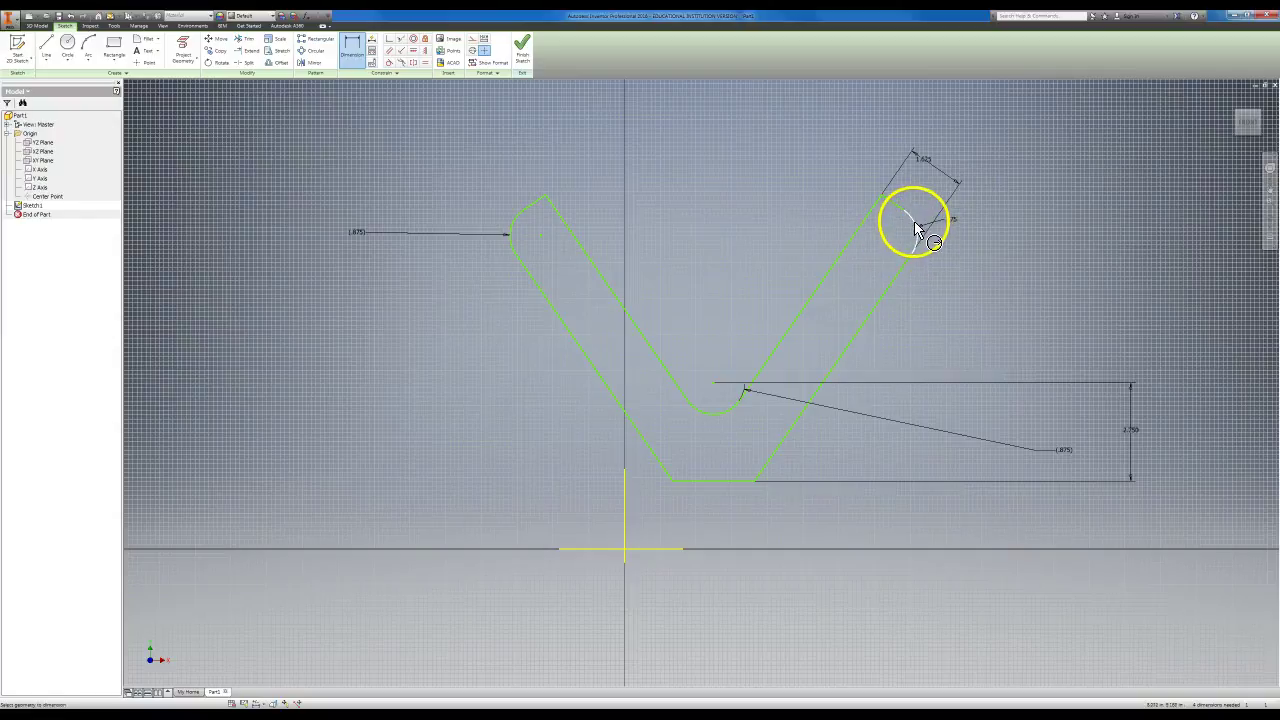
pyautogui.click(724, 420)
pyautogui.click(803, 155)
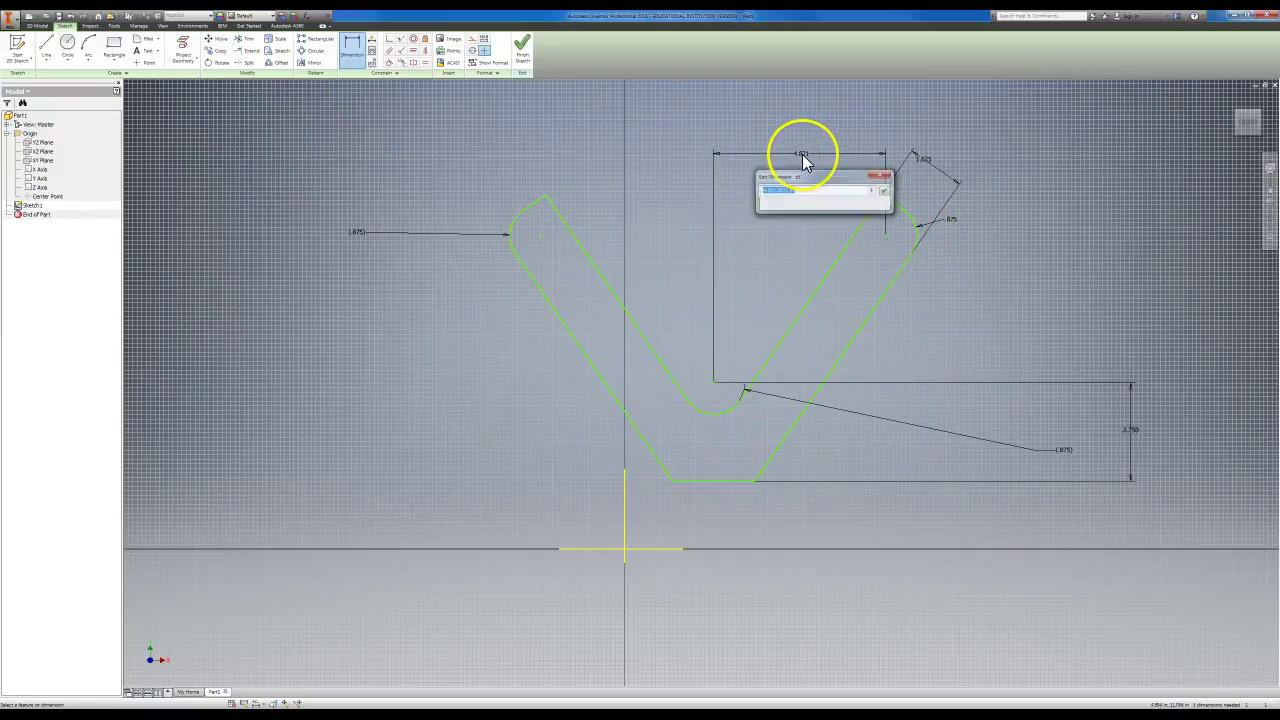
pyautogui.write('2.75')
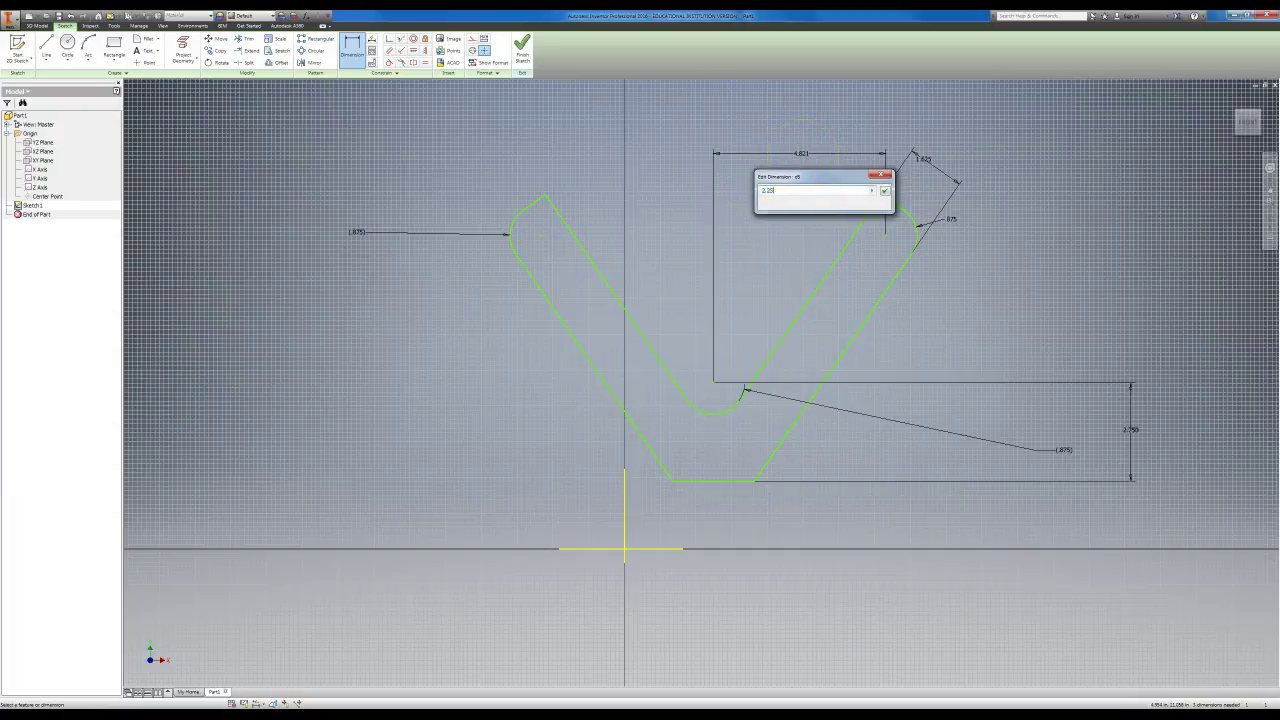
pyautogui.press('Return')
pyautogui.click(797, 183)
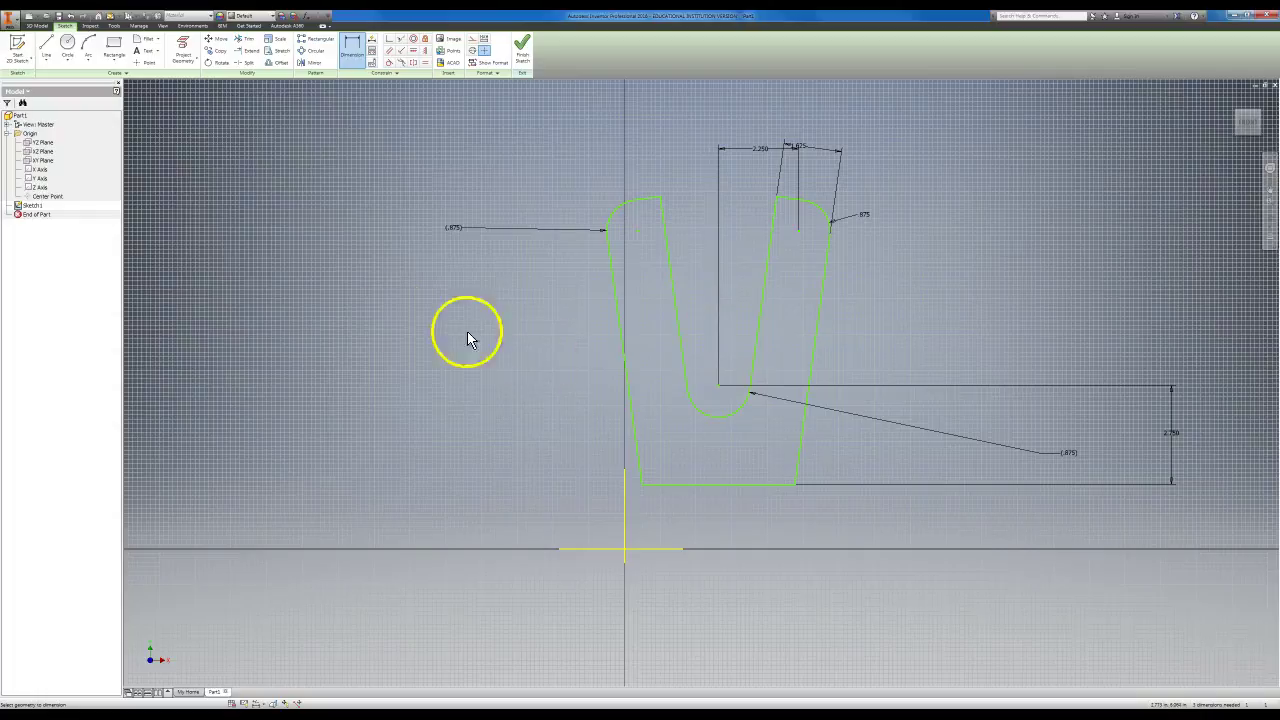
# - Consult the exercise drawing and fillet both corners of the profile's base line with a radius of 0.625 in
pyautogui.hotkey('alt', 'Tab')
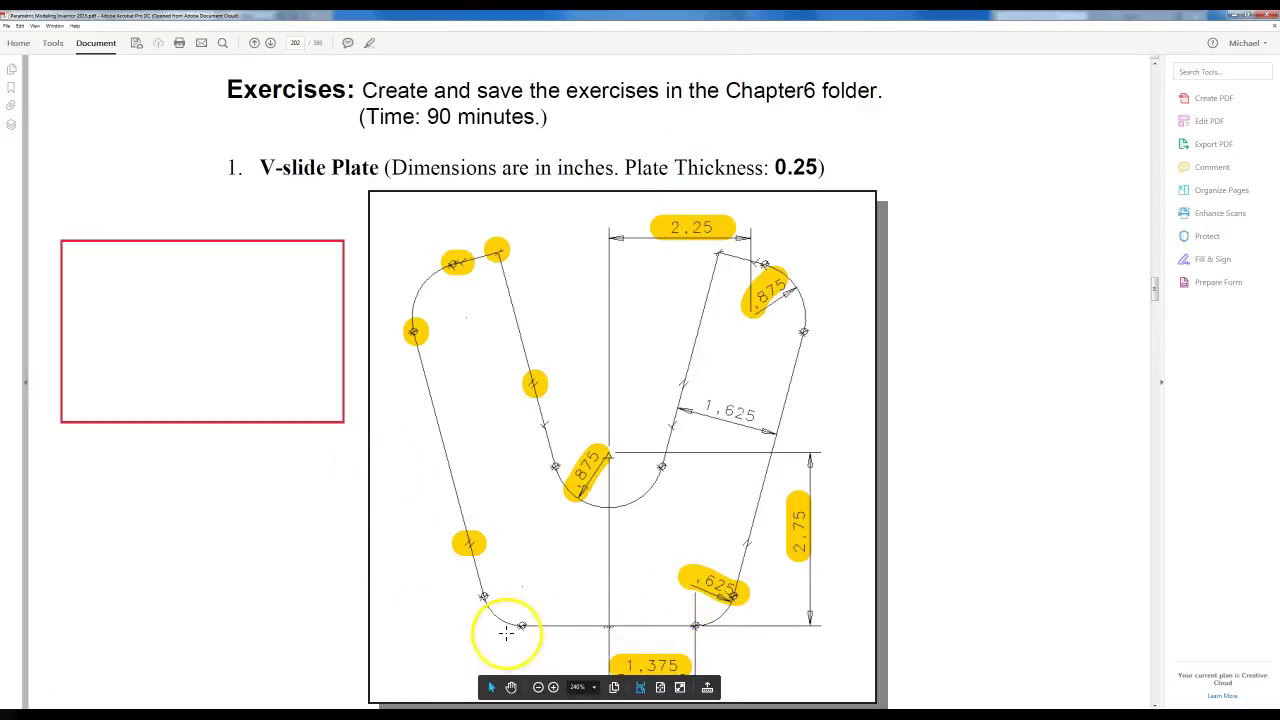
pyautogui.hotkey('alt', 'Tab')
pyautogui.scroll(3, 846, 477)
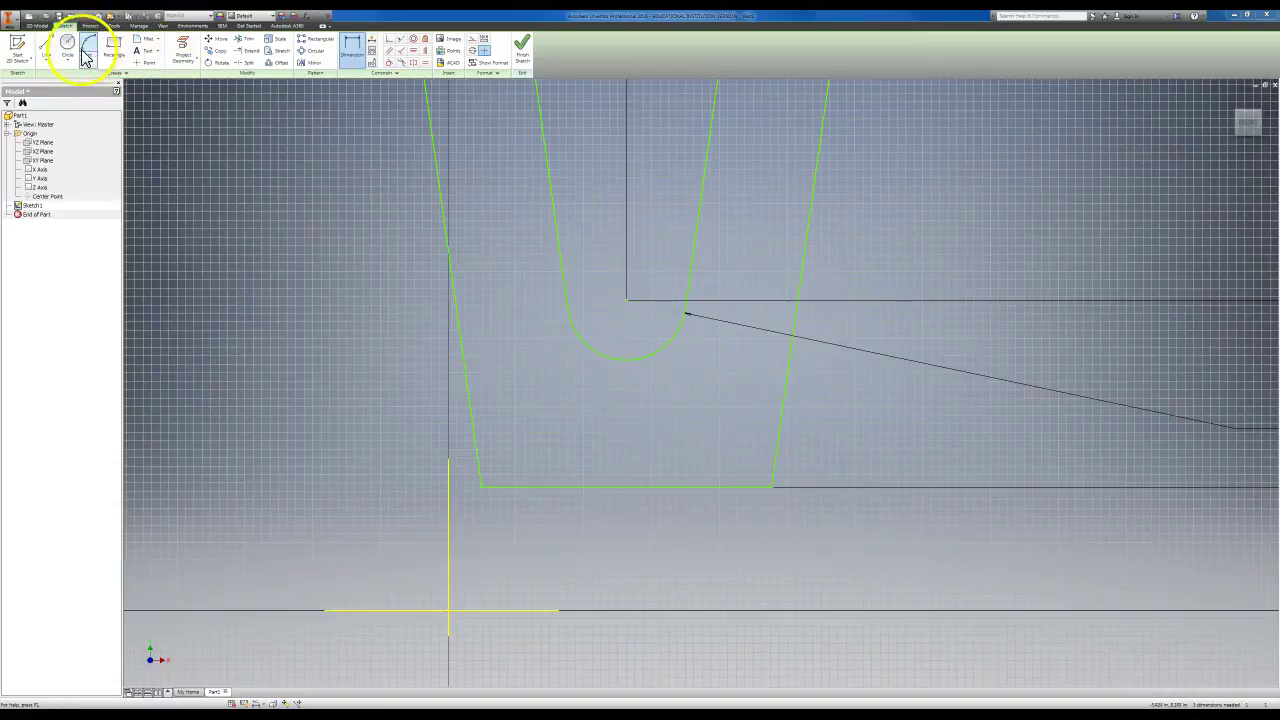
pyautogui.press('Escape')
pyautogui.click(146, 38)
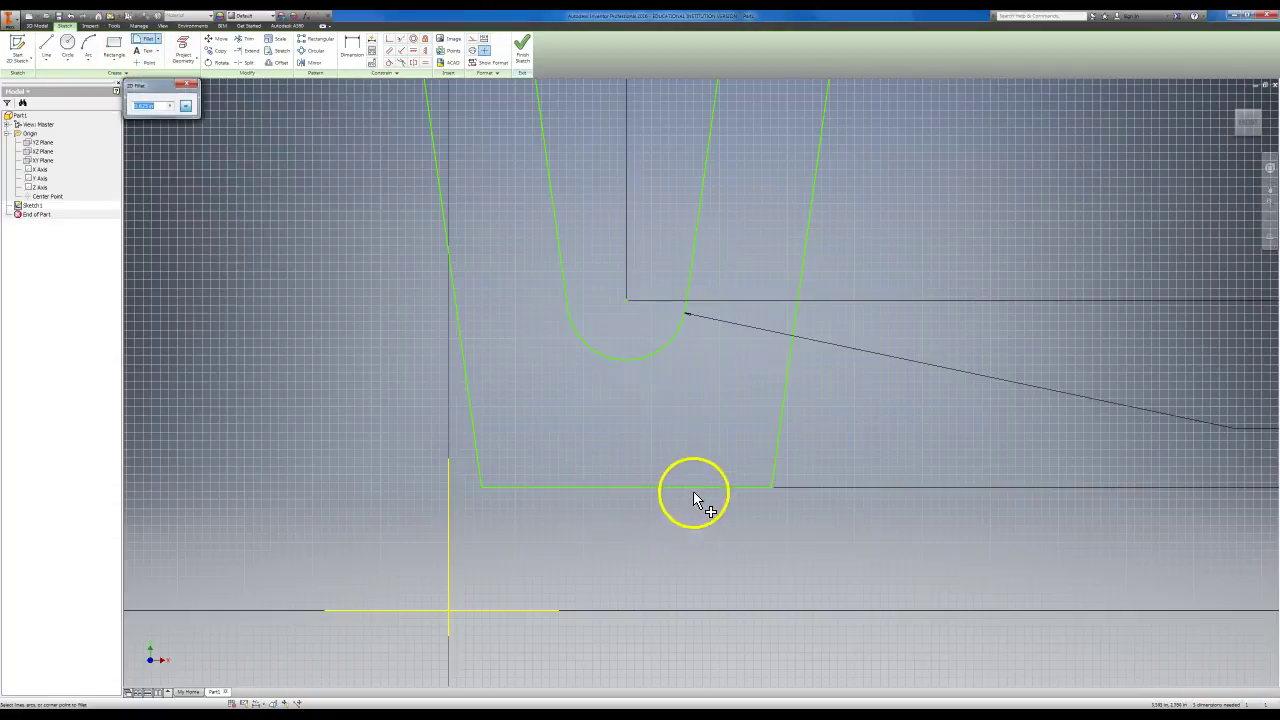
pyautogui.click(706, 489)
pyautogui.click(779, 450)
pyautogui.click(563, 478)
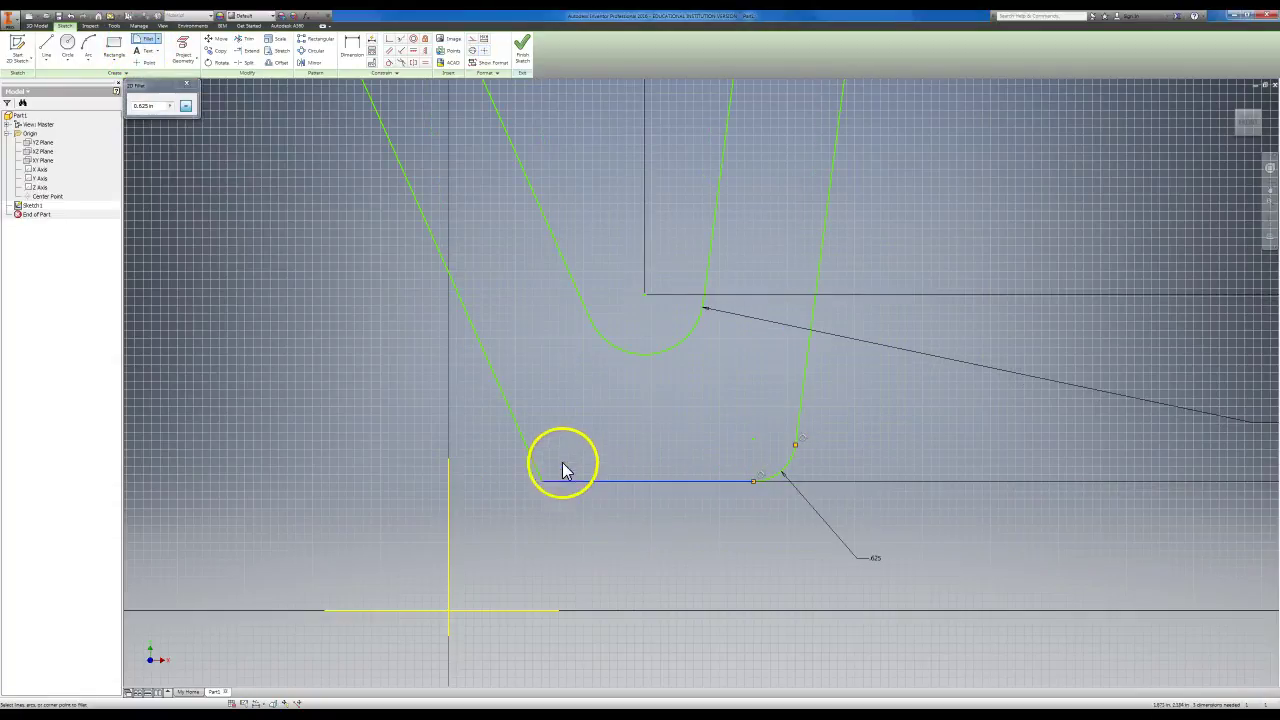
pyautogui.click(534, 457)
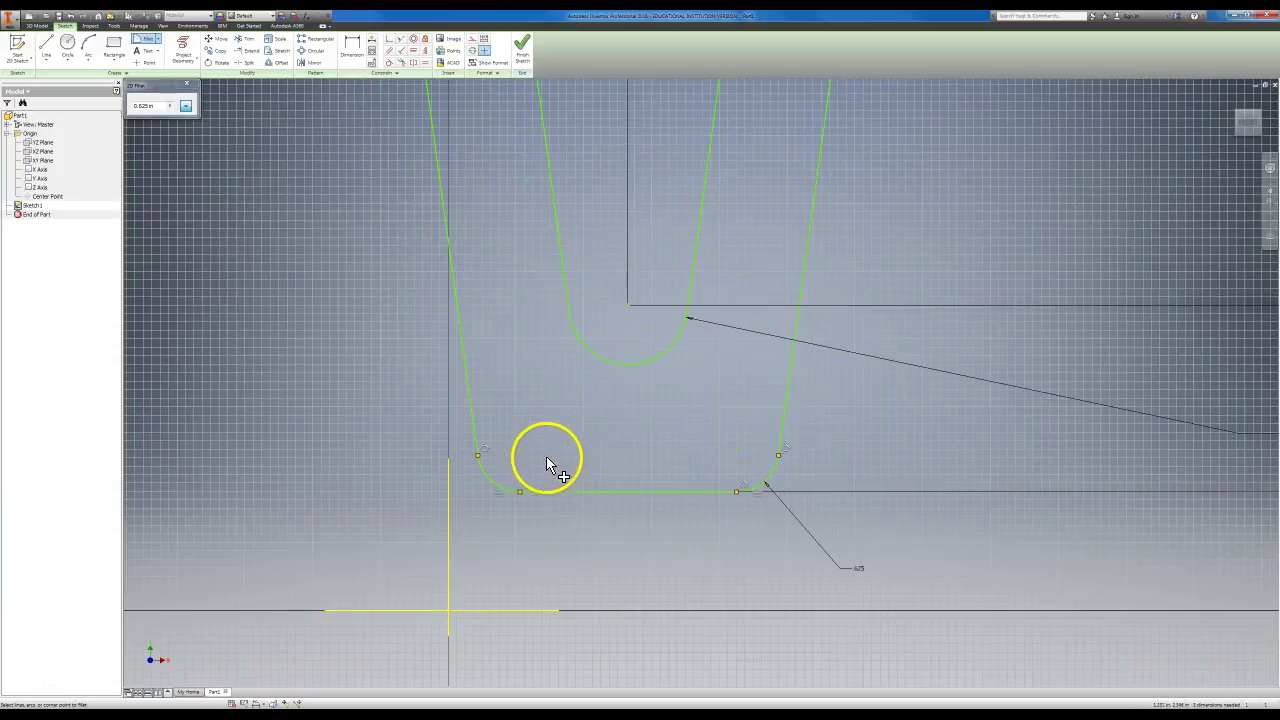
pyautogui.scroll(-2, 547, 462)
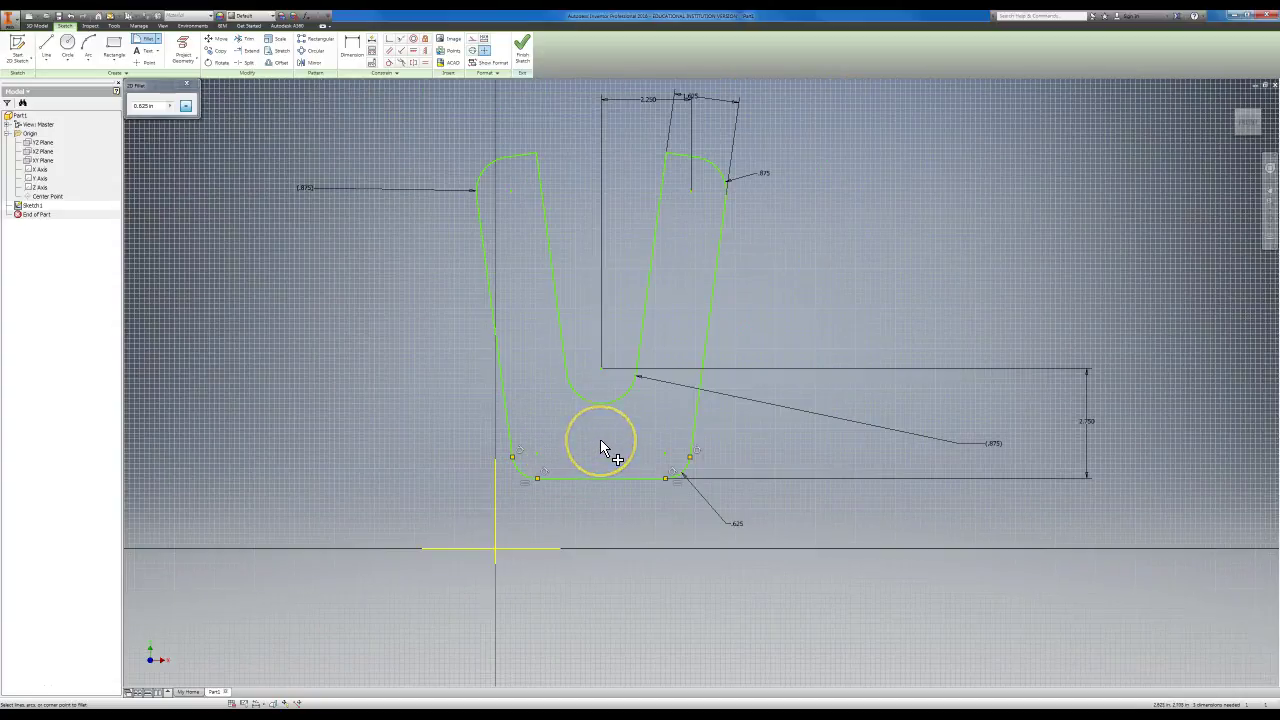
pyautogui.write('0.625')
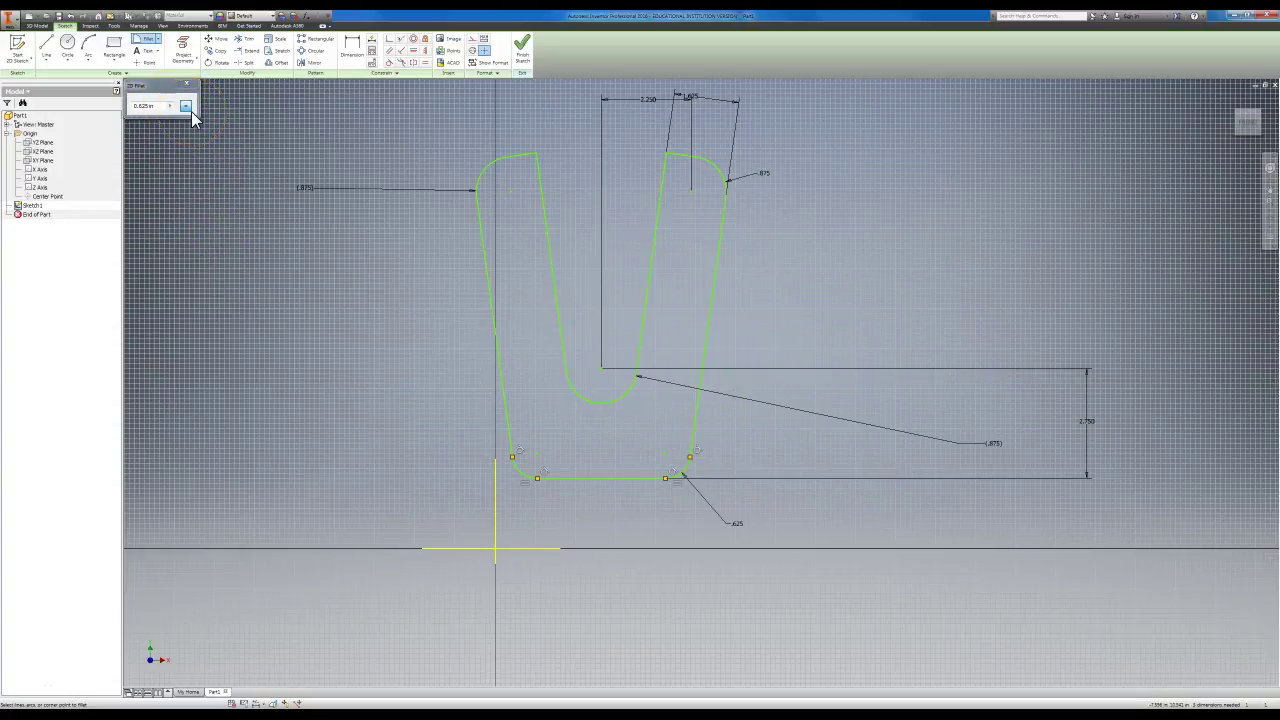
pyautogui.press('Escape')
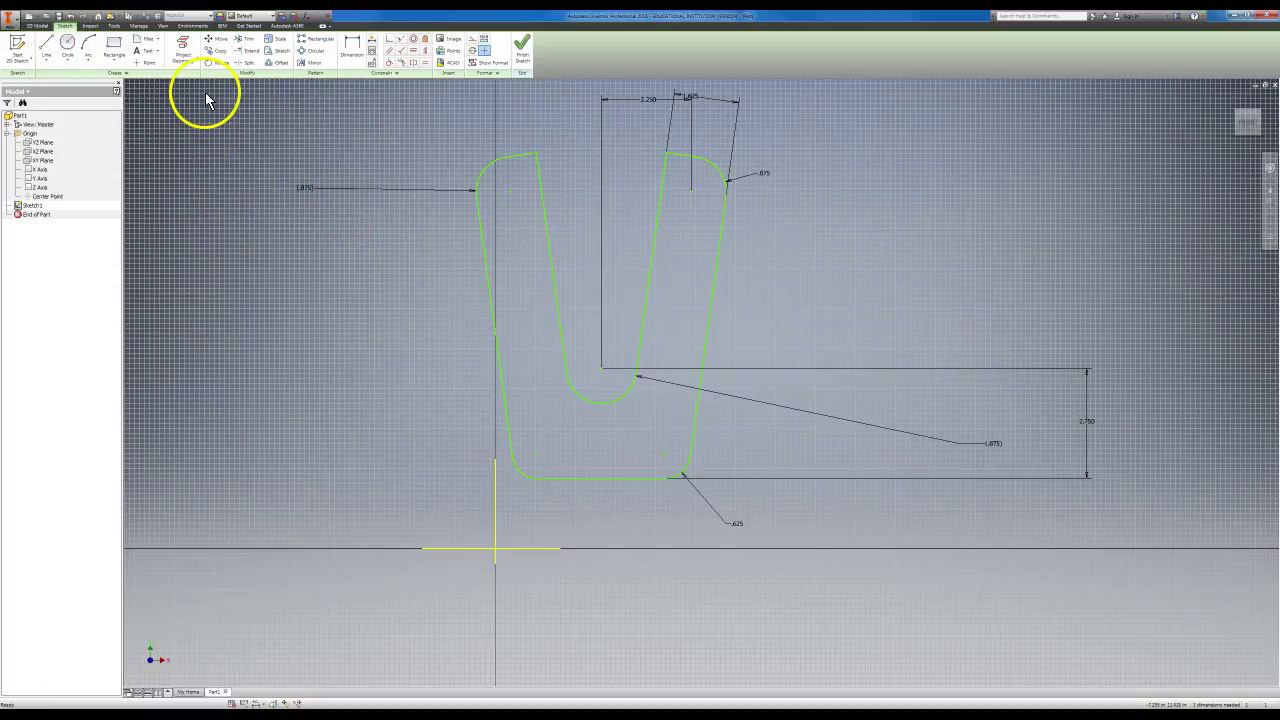
# - Dimension the horizontal distance between the centers of the inner V-bottom arc and the base's right corner fillet as 1.375 in
pyautogui.click(348, 58)
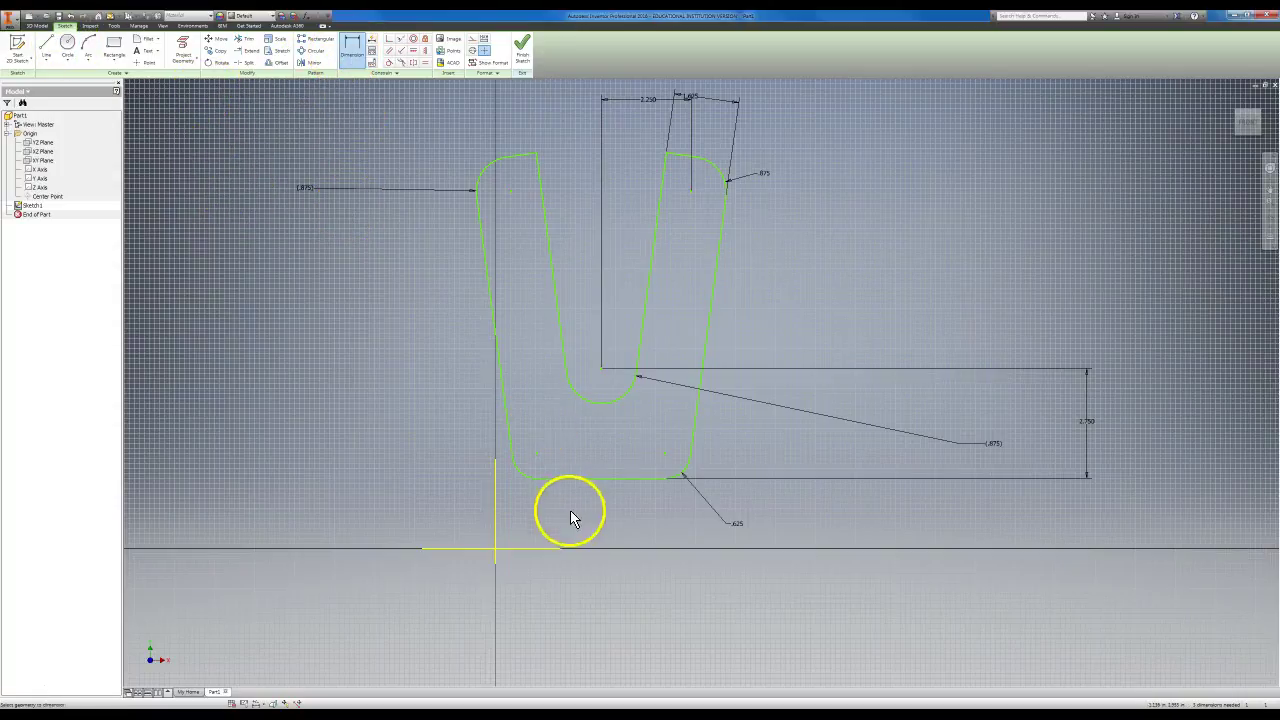
pyautogui.click(612, 404)
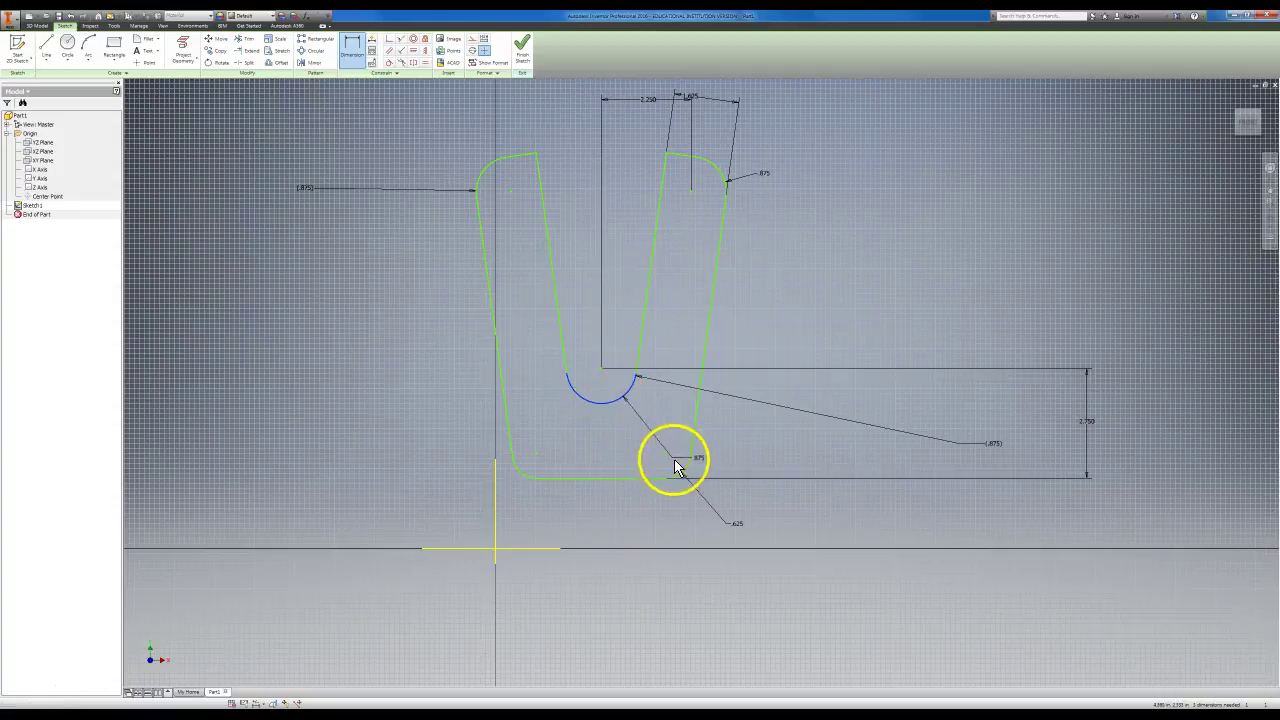
pyautogui.click(683, 478)
pyautogui.click(636, 611)
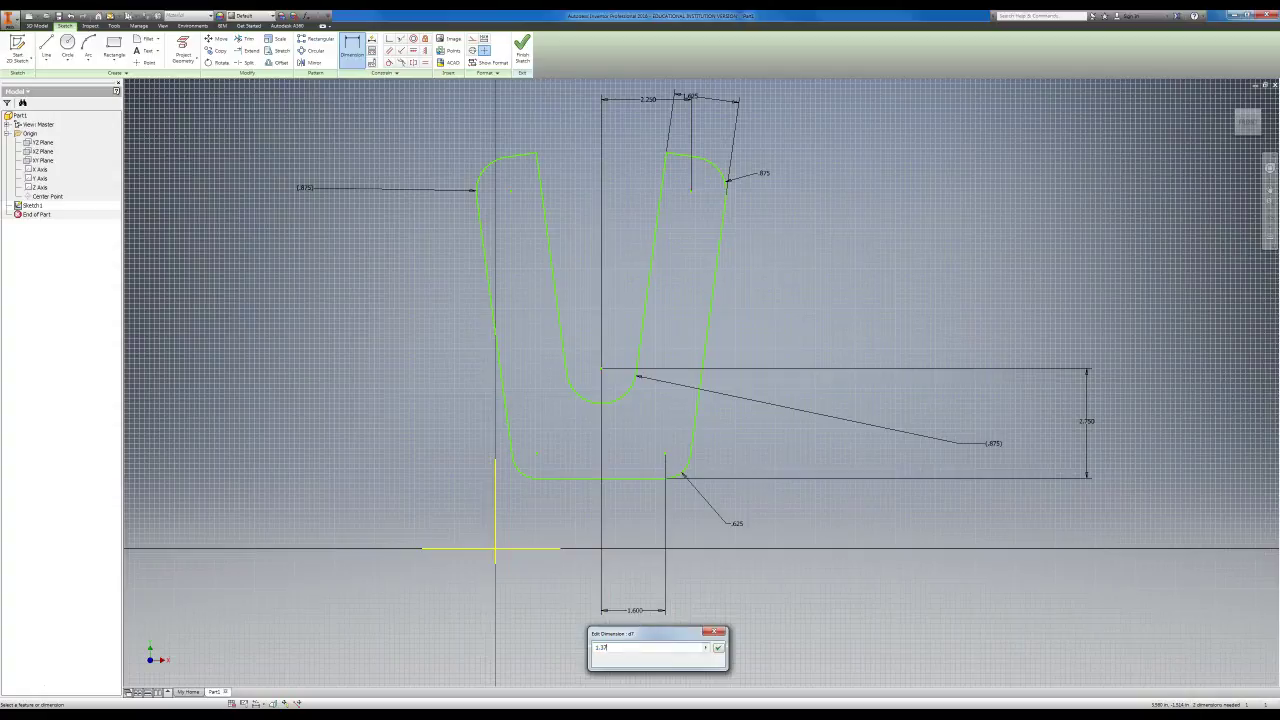
pyautogui.press('Return')
pyautogui.click(646, 512)
pyautogui.click(370, 355)
# - Constrain the profile's base line to be collinear with the projected horizontal origin axis
pyautogui.moveTo(480, 414); pyautogui.dragTo(491, 431, button='middle')
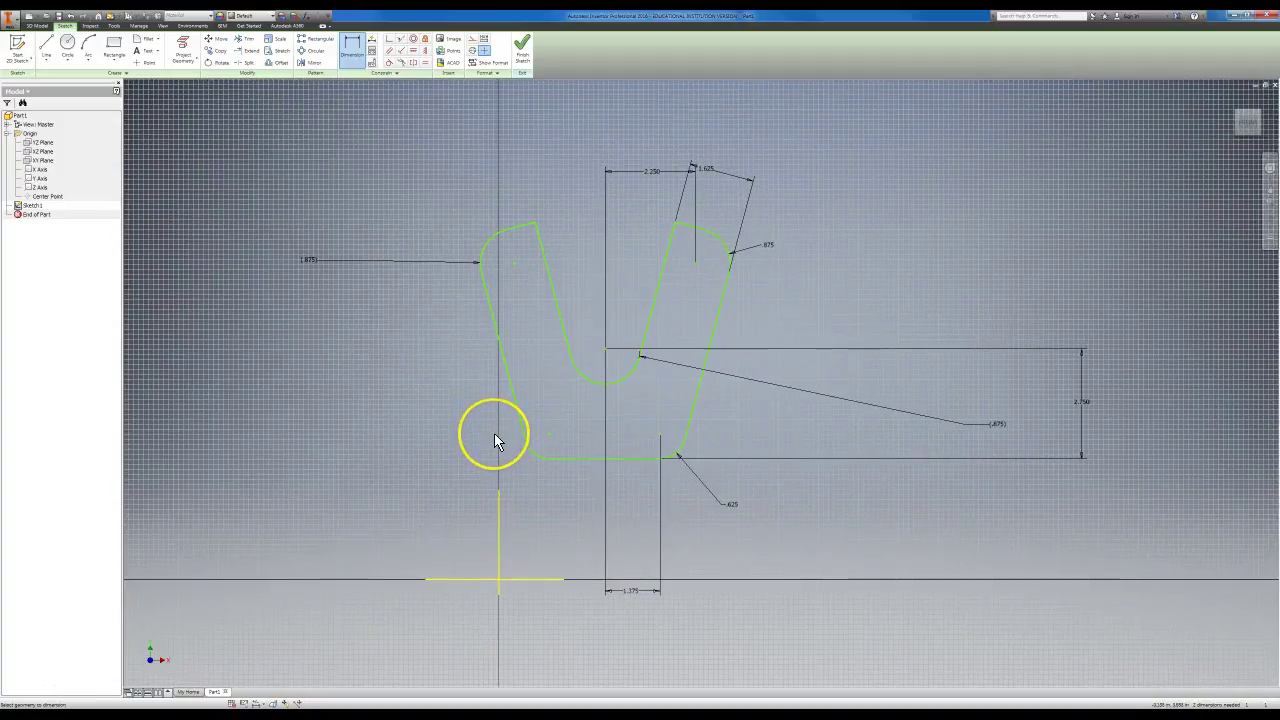
pyautogui.click(401, 38)
pyautogui.click(578, 457)
pyautogui.click(534, 582)
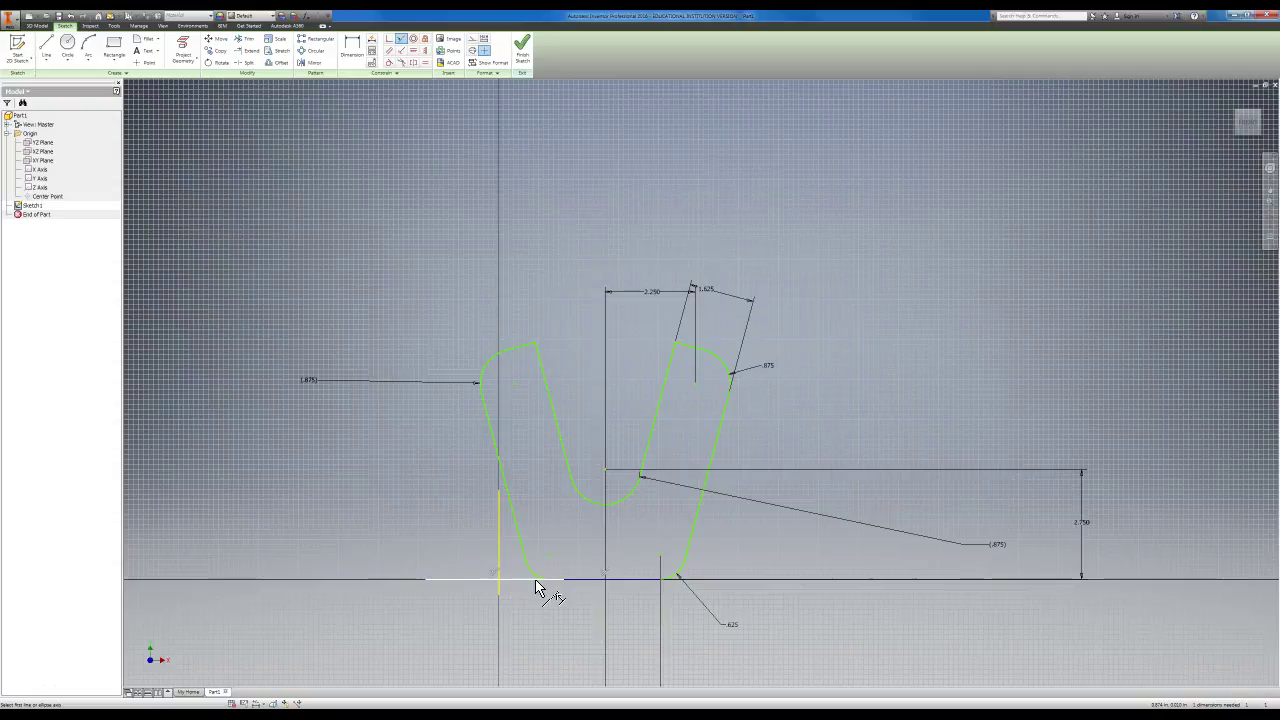
pyautogui.click(536, 582)
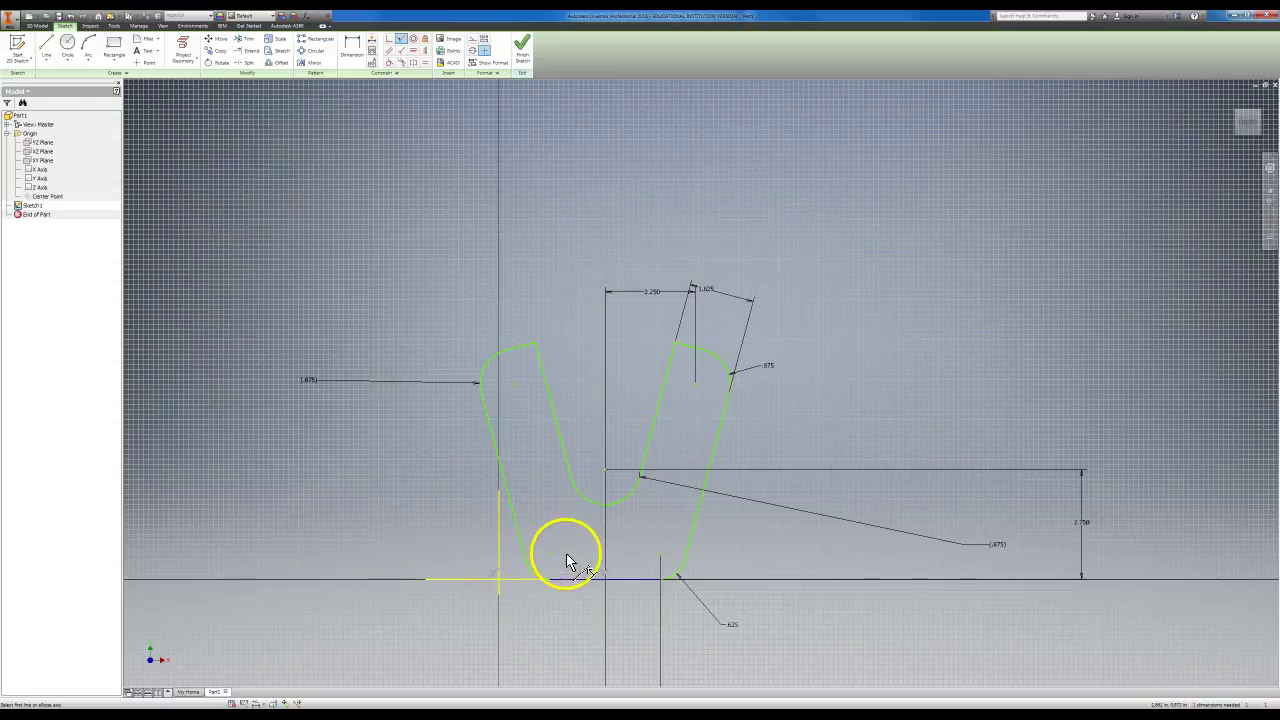